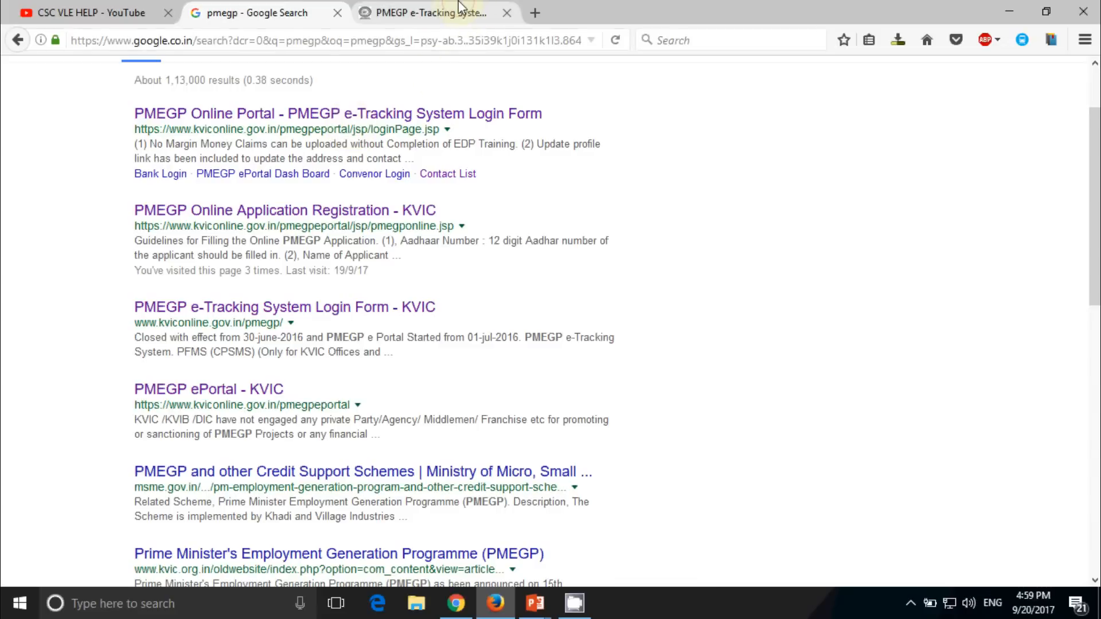
# On the PMEGP e-Portal page, highlight the model projects download area and the individual and non-individual application form links
pyautogui.click(459, 7)
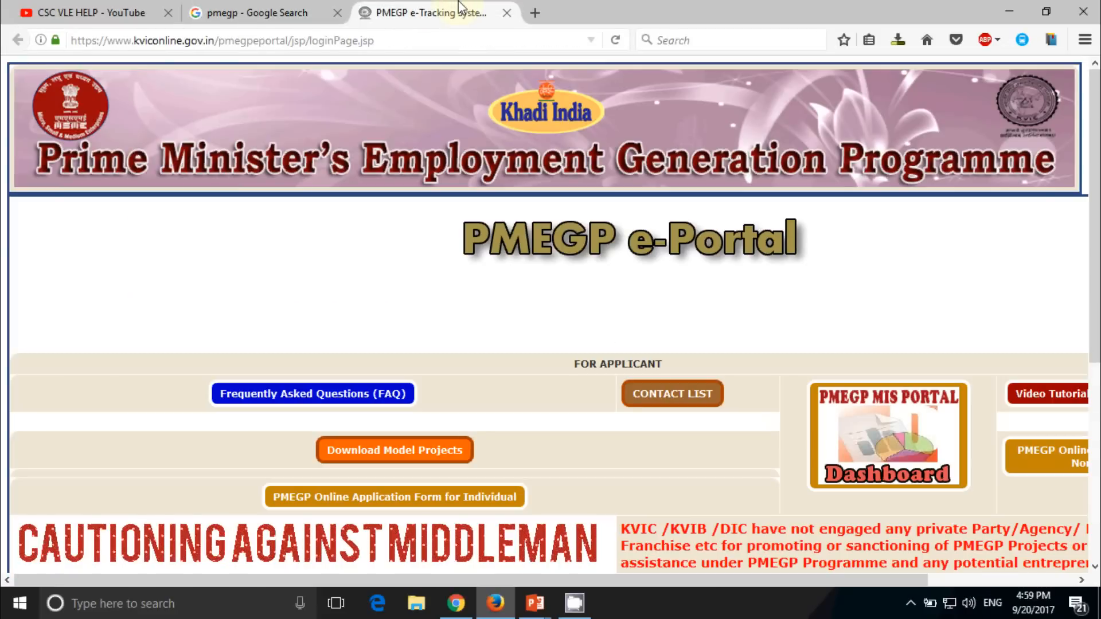
pyautogui.scroll(-3, 381, 206)
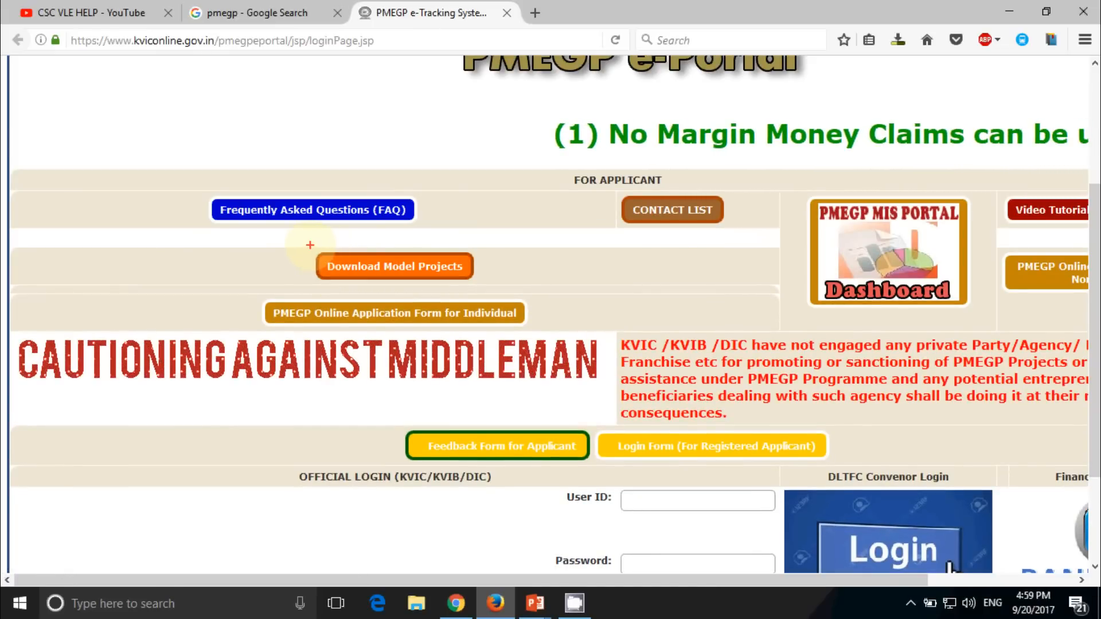
pyautogui.moveTo(287, 243)
pyautogui.mouseDown()
pyautogui.moveTo(426, 284)
pyautogui.moveTo(510, 290)
pyautogui.mouseUp()
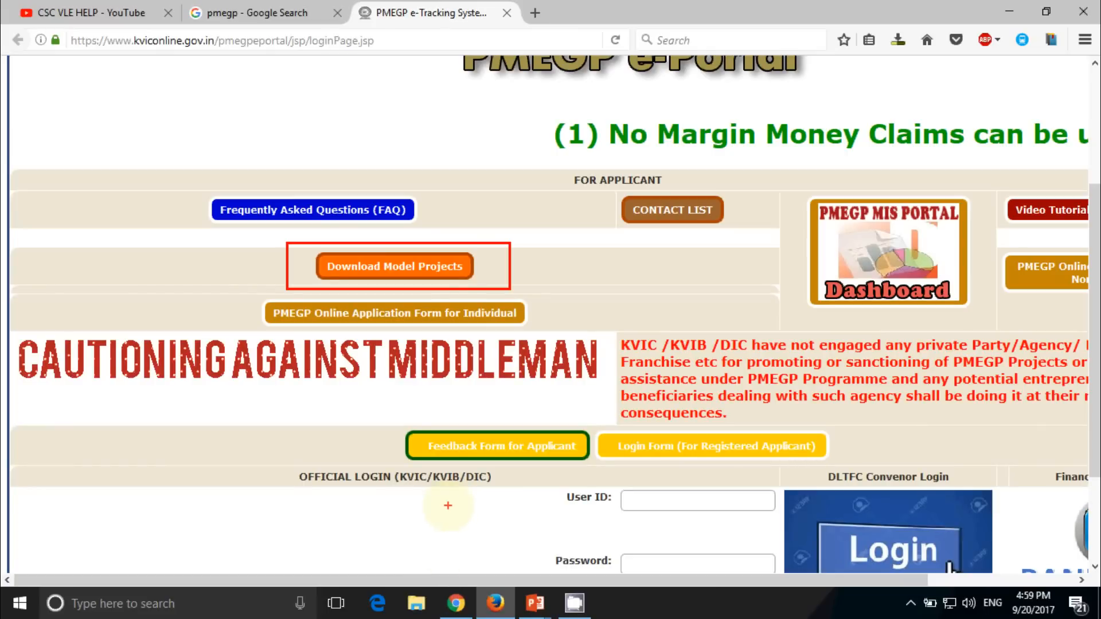
pyautogui.press('Escape')
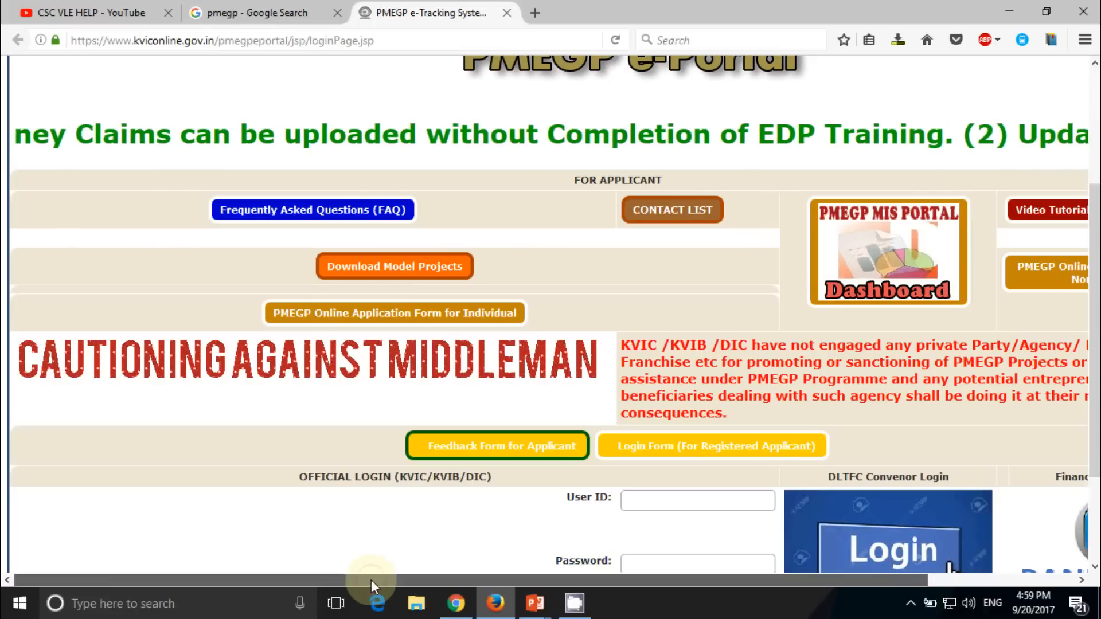
pyautogui.moveTo(371, 580); pyautogui.dragTo(517, 581)
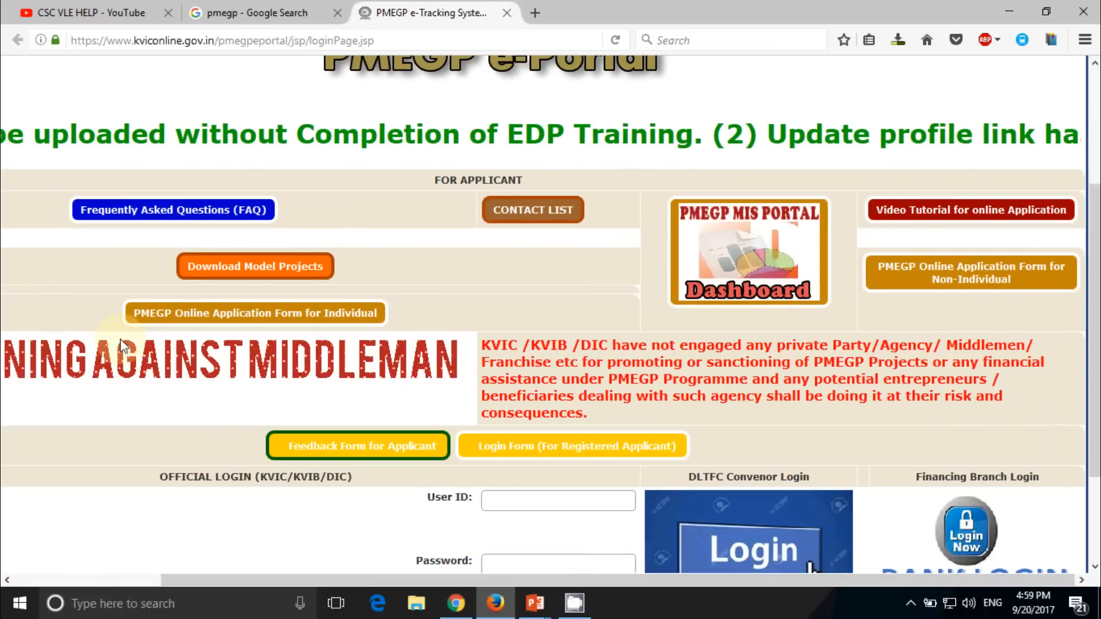
pyautogui.moveTo(98, 289)
pyautogui.mouseDown()
pyautogui.moveTo(174, 325)
pyautogui.moveTo(430, 333)
pyautogui.mouseUp()
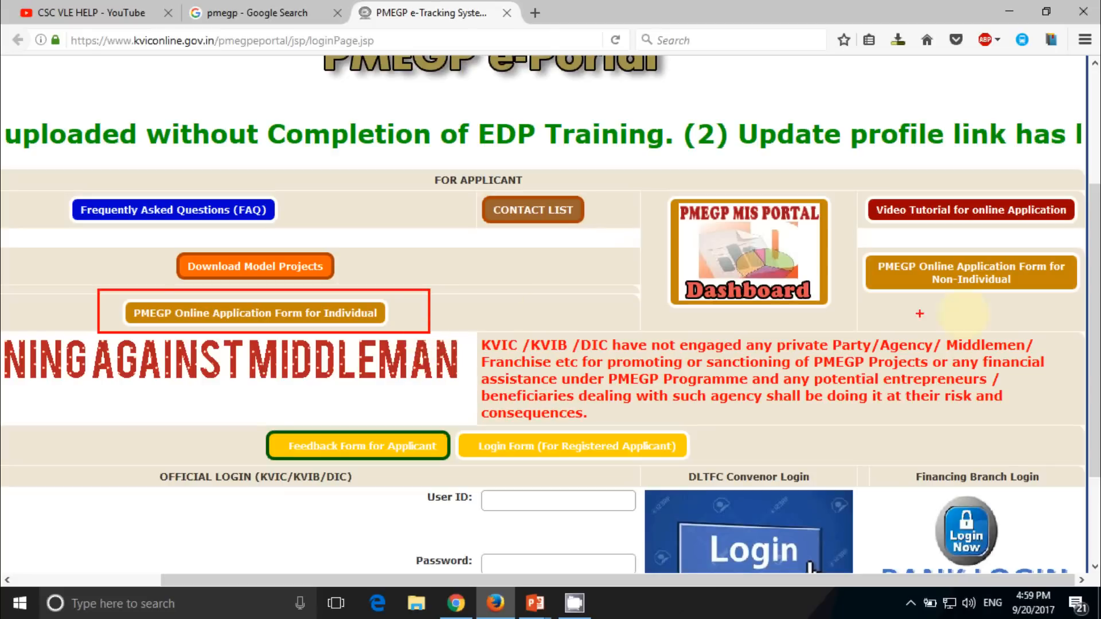
pyautogui.moveTo(854, 247); pyautogui.dragTo(1085, 302)
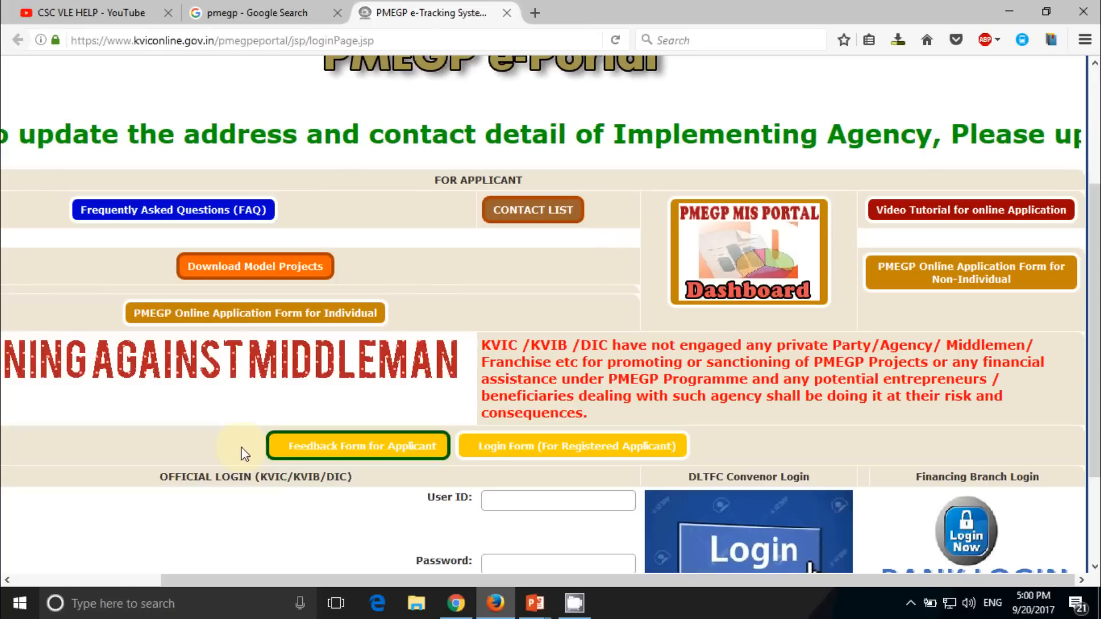
# Open the PMEGP Online Application Form for Individual in a new tab
pyautogui.scroll(-3, 245, 454)
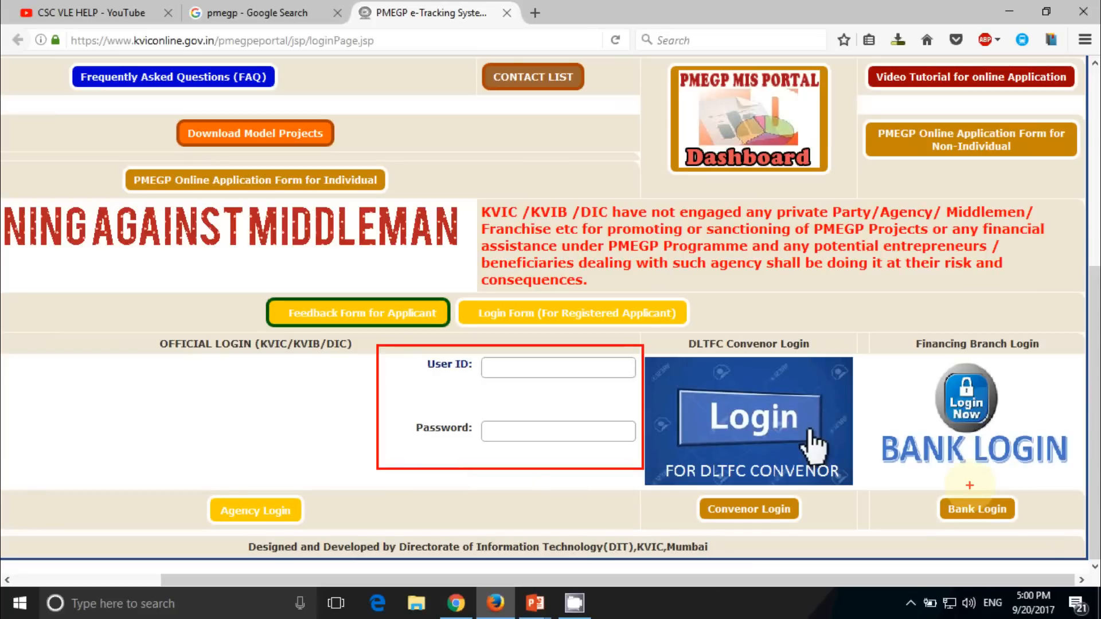
pyautogui.press('Escape')
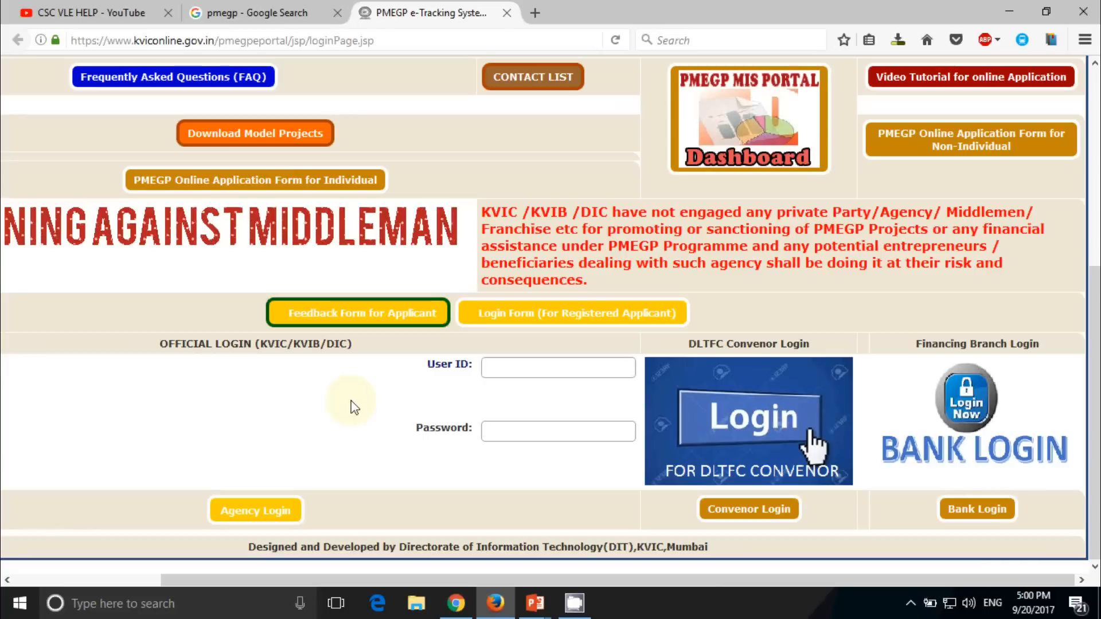
pyautogui.scroll(3, 352, 405)
pyautogui.scroll(2, 352, 406)
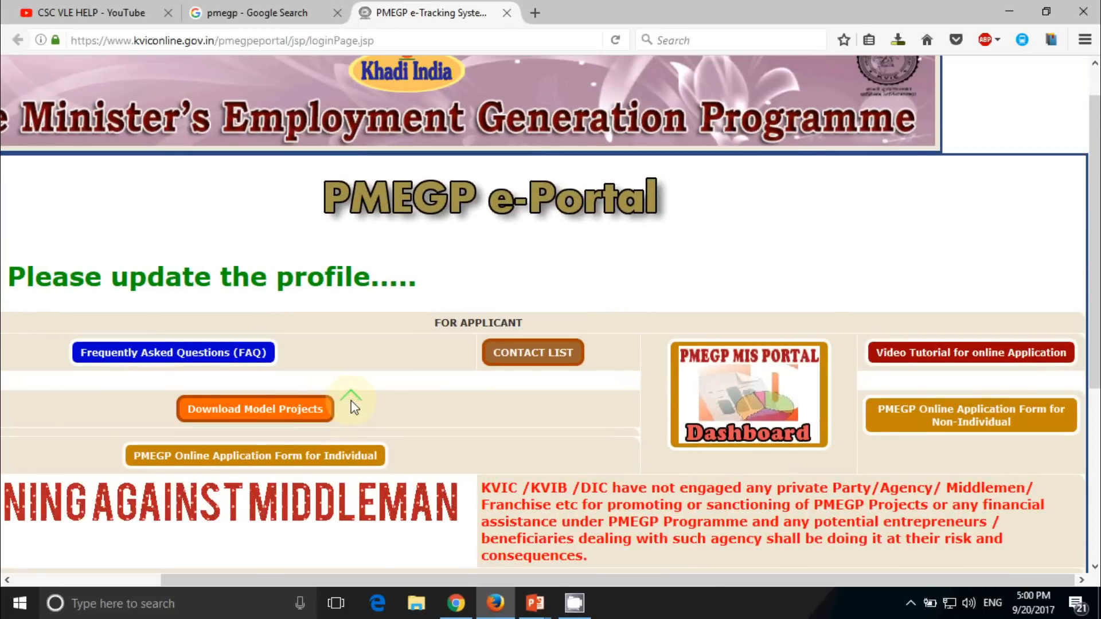
pyautogui.click(204, 455)
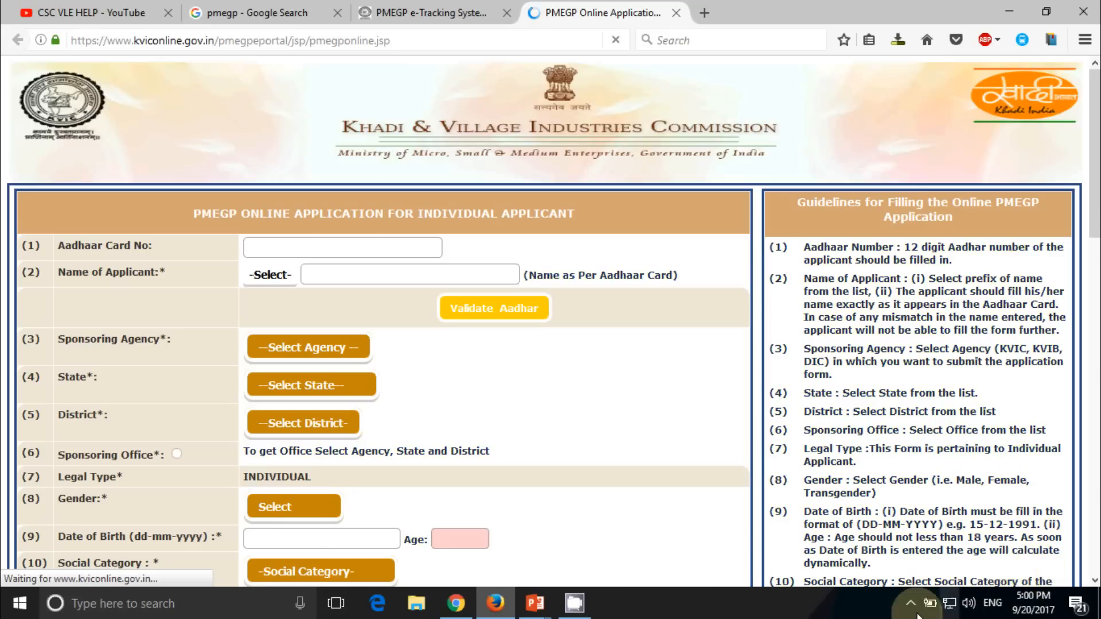
# On the loaded form, go to the Aadhaar number field and then the applicant name field
pyautogui.click(910, 603)
pyautogui.rightClick(909, 542)
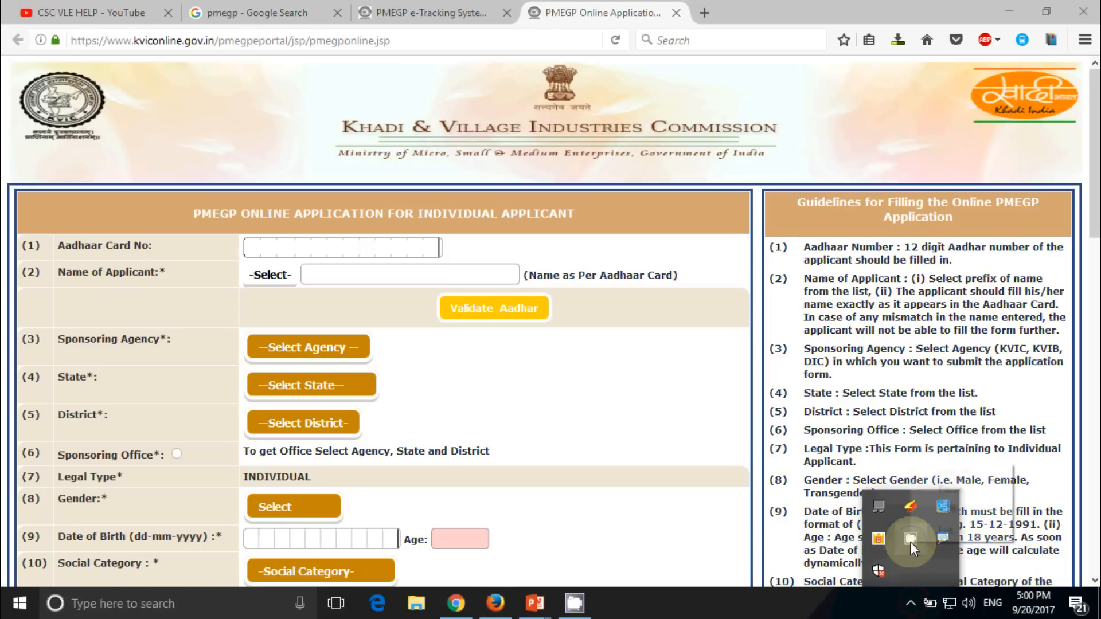
pyautogui.click(950, 489)
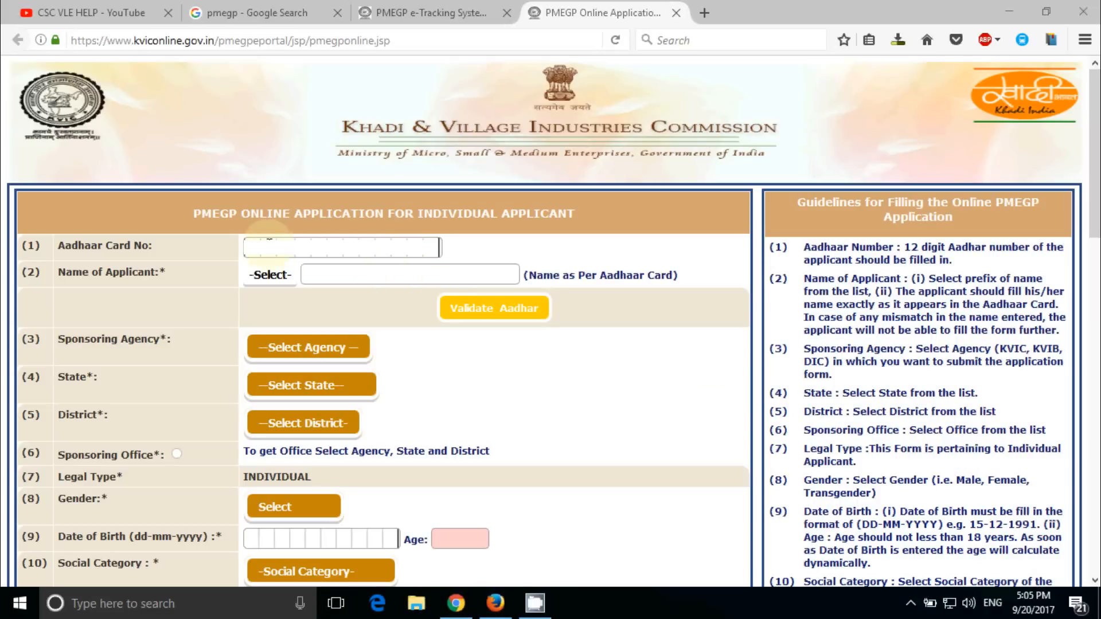
pyautogui.click(272, 244)
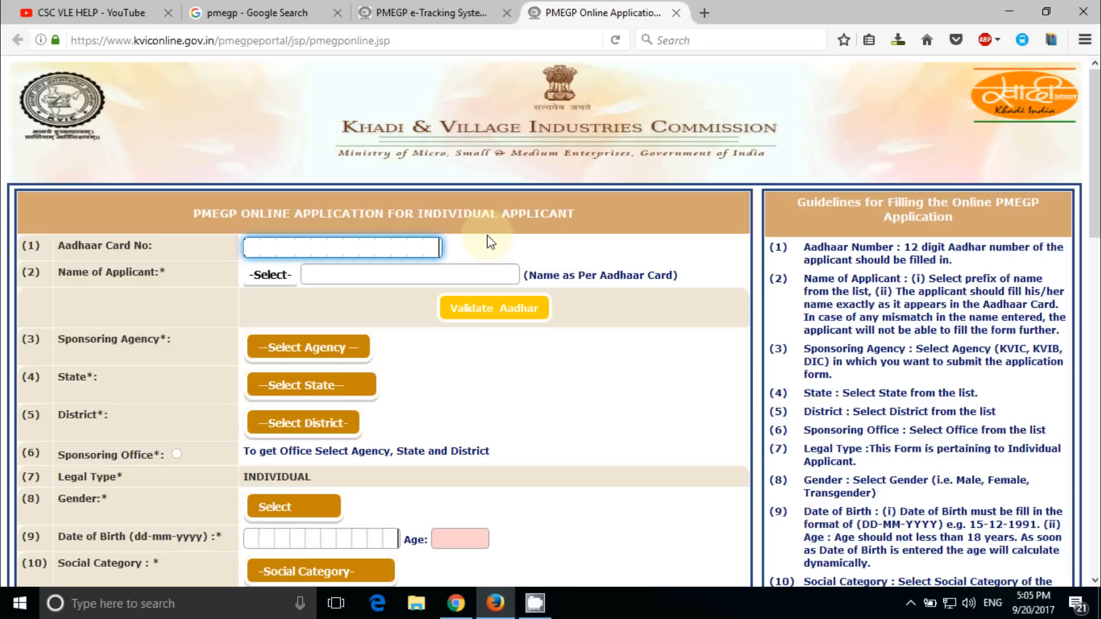
pyautogui.click(444, 271)
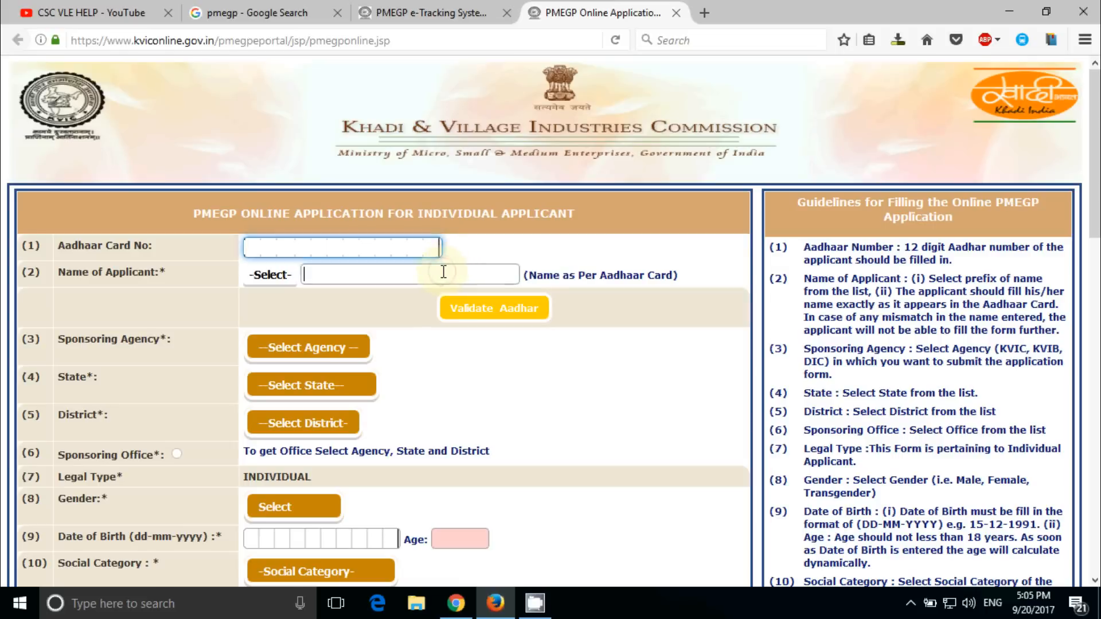
# Choose the name prefix Shri and enter the applicant's full name
pyautogui.click(274, 278)
pyautogui.click(272, 314)
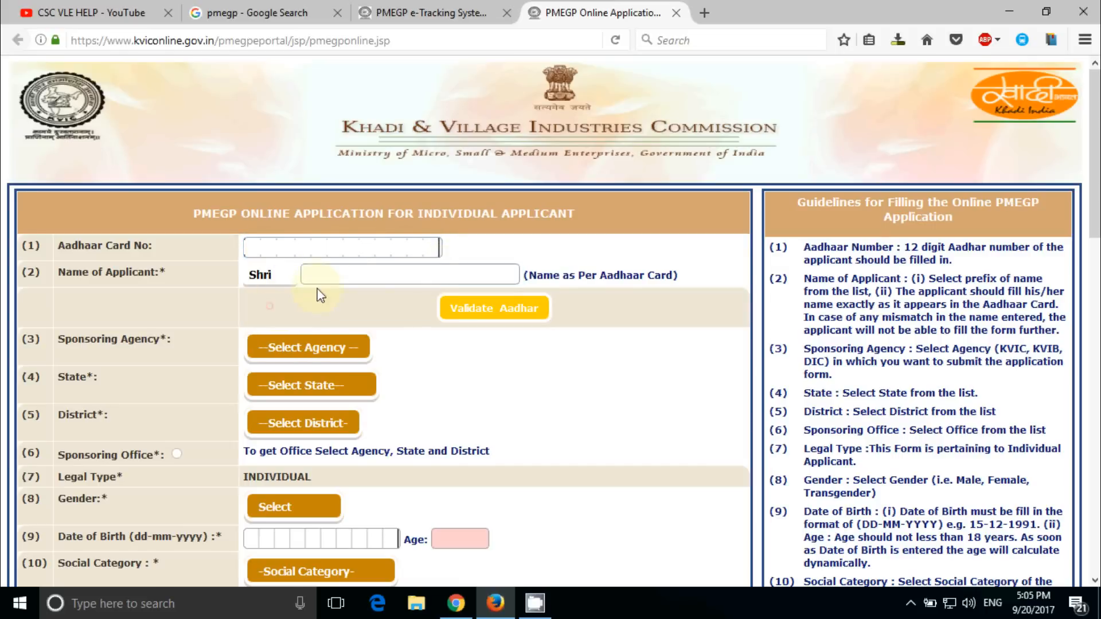
pyautogui.click(344, 267)
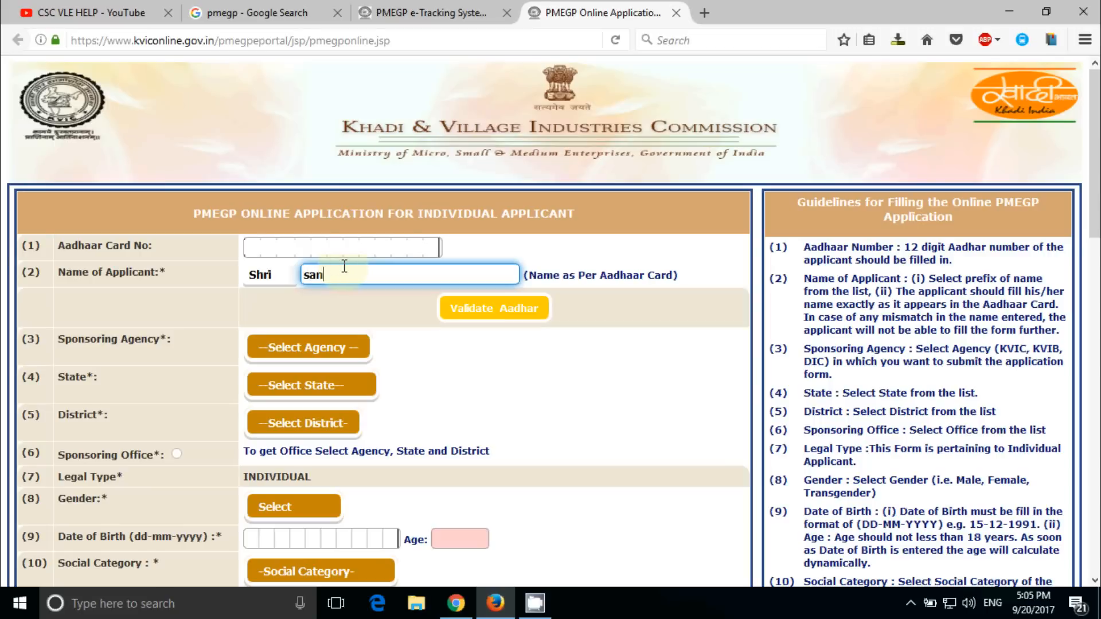
# Validate the Aadhaar details and bring up the Sponsoring Agency choices
pyautogui.click(454, 312)
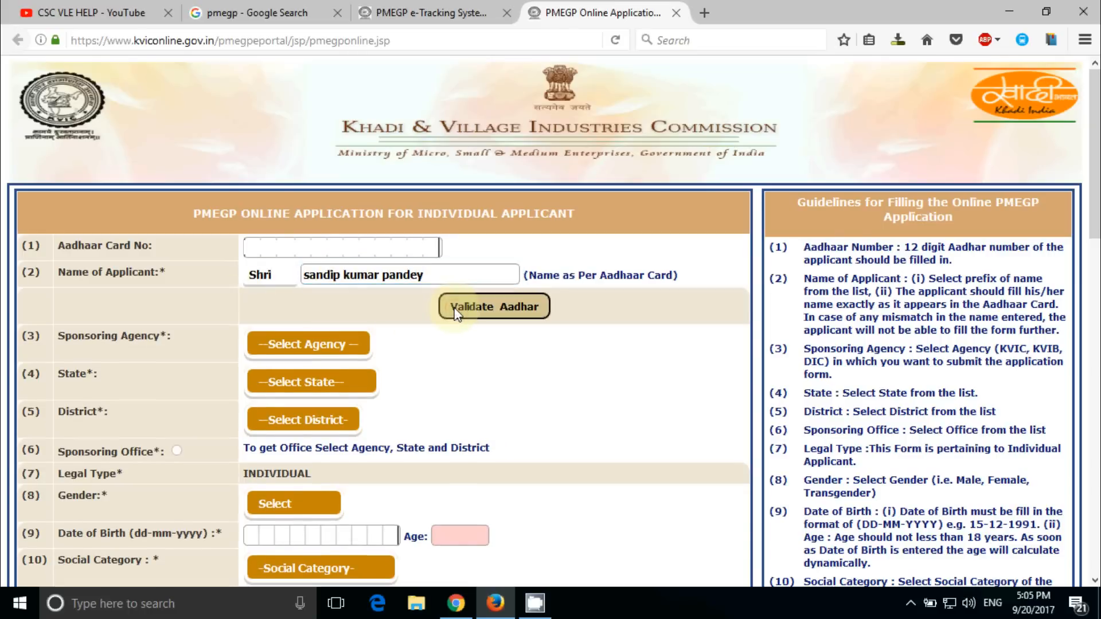
pyautogui.click(491, 315)
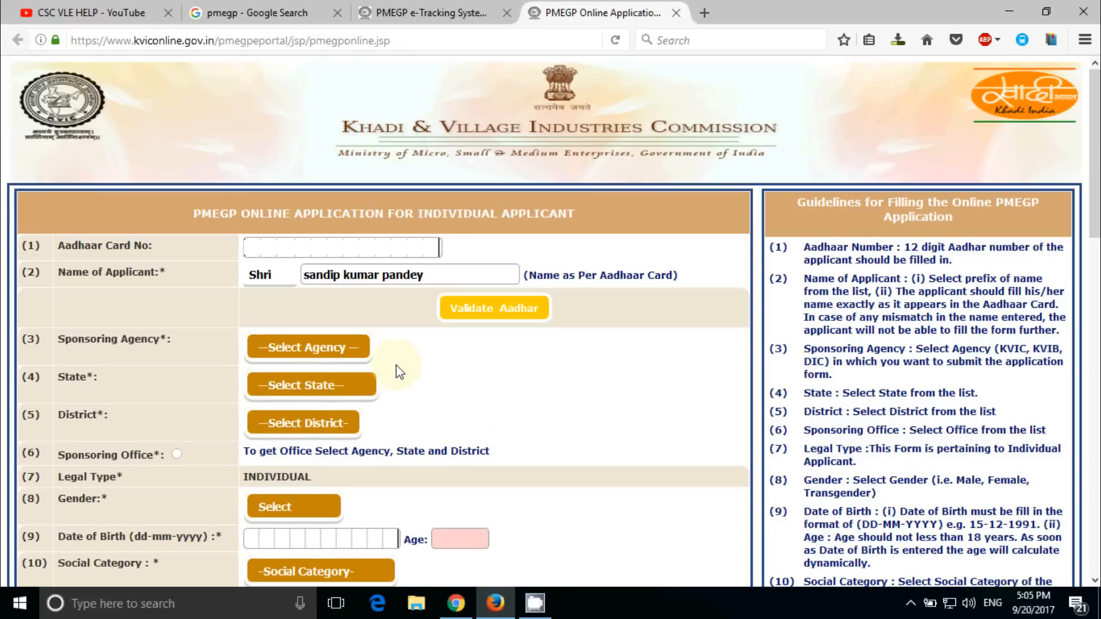
pyautogui.click(327, 354)
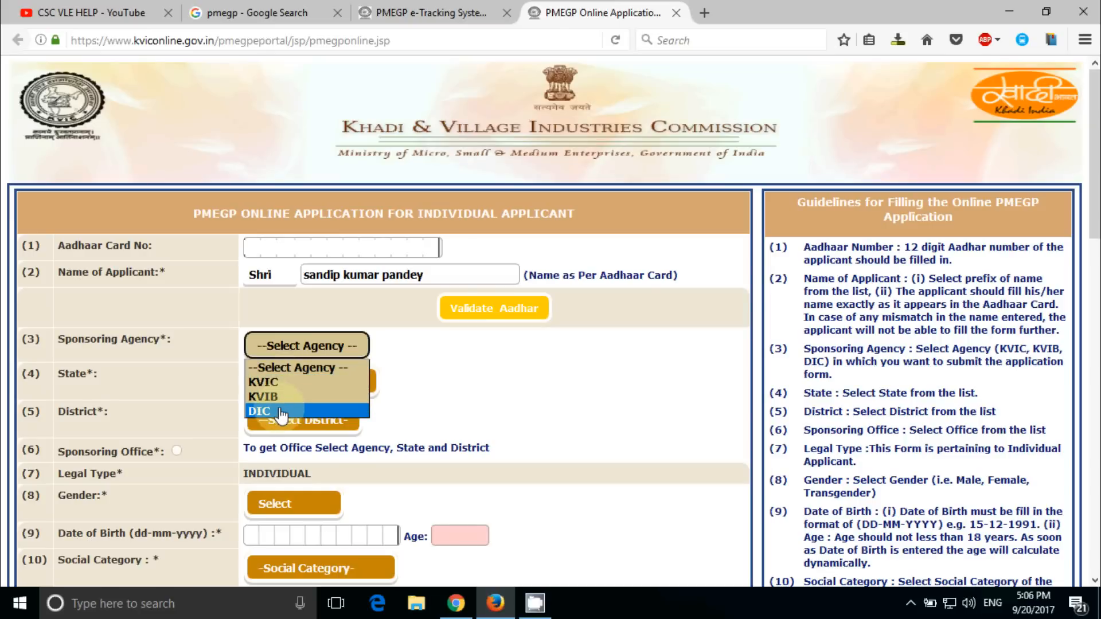
# Set the sponsoring agency to DIC and the state to West Bengal; the district list stays empty
pyautogui.click(298, 411)
pyautogui.click(350, 386)
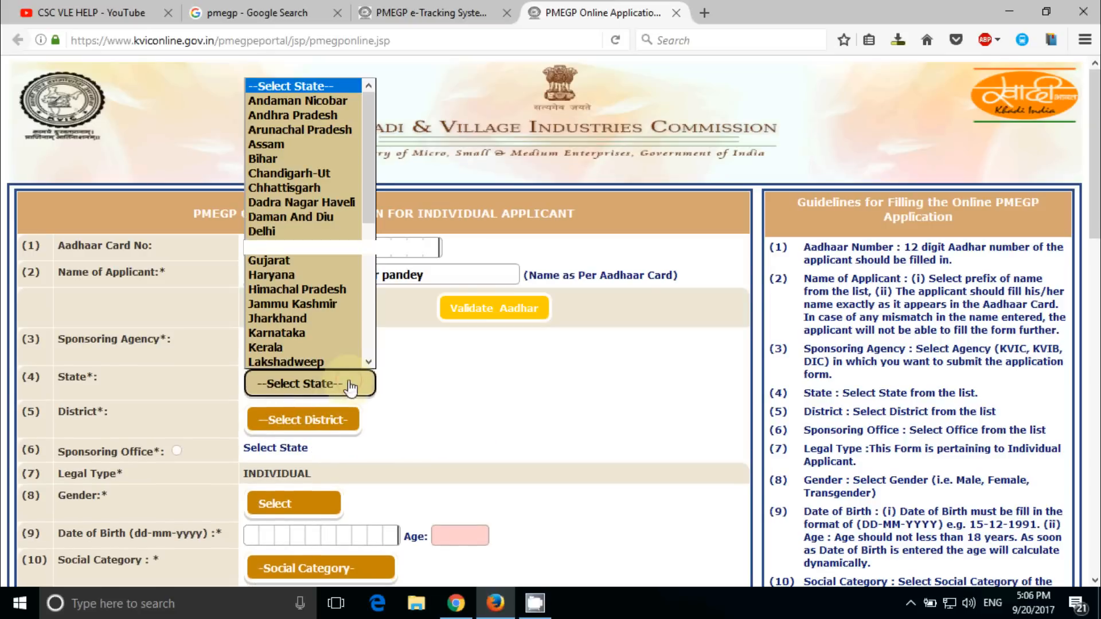
pyautogui.press('w')
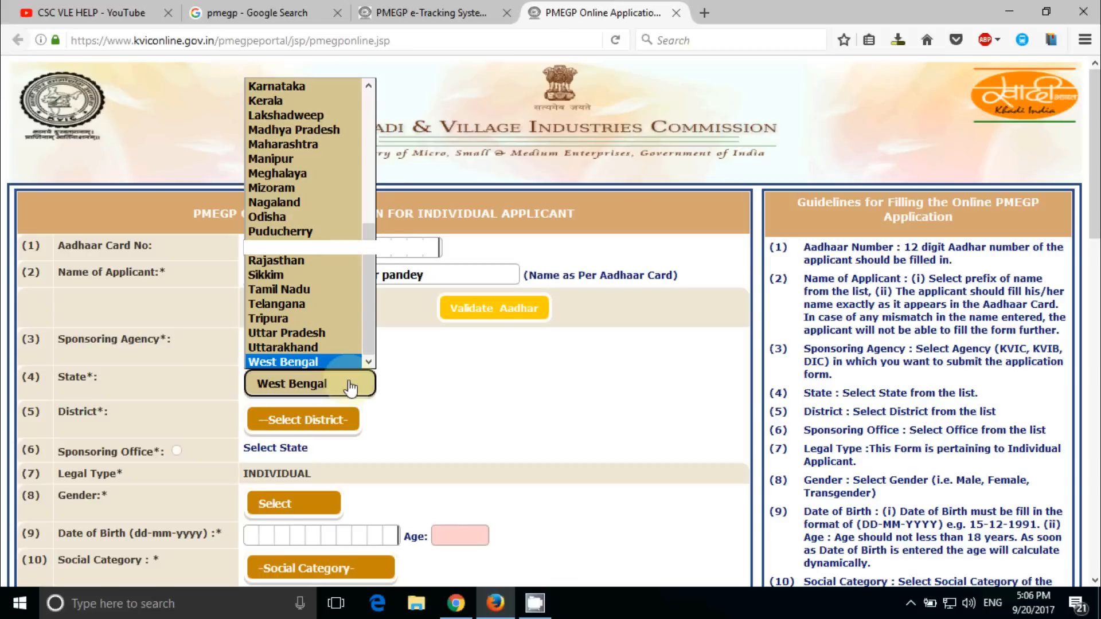
pyautogui.click(351, 387)
pyautogui.click(328, 422)
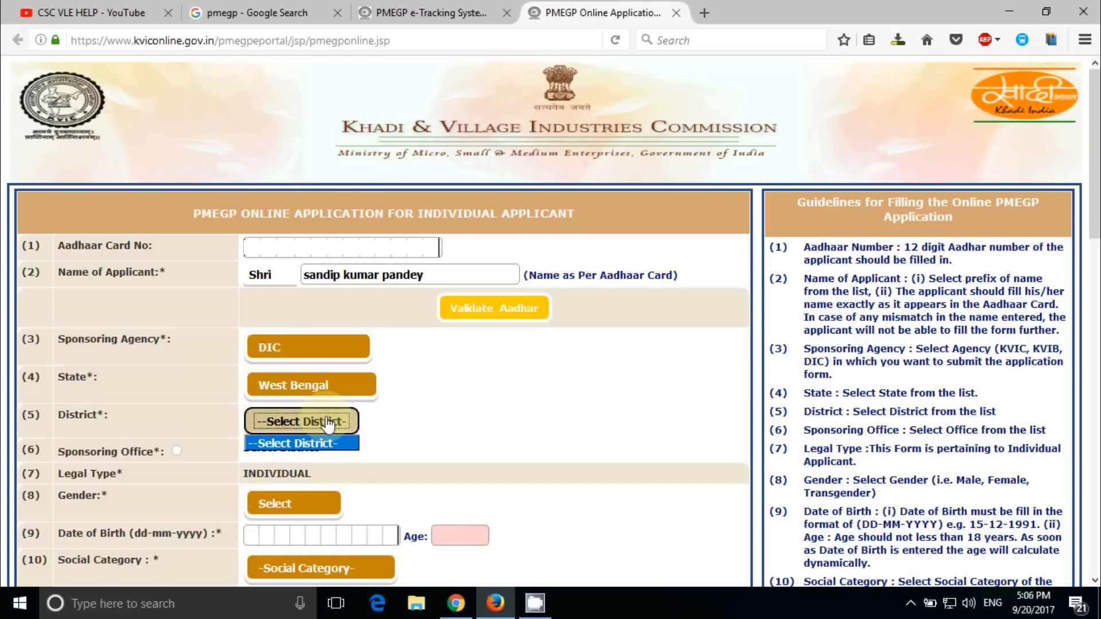
pyautogui.click(417, 416)
pyautogui.click(356, 423)
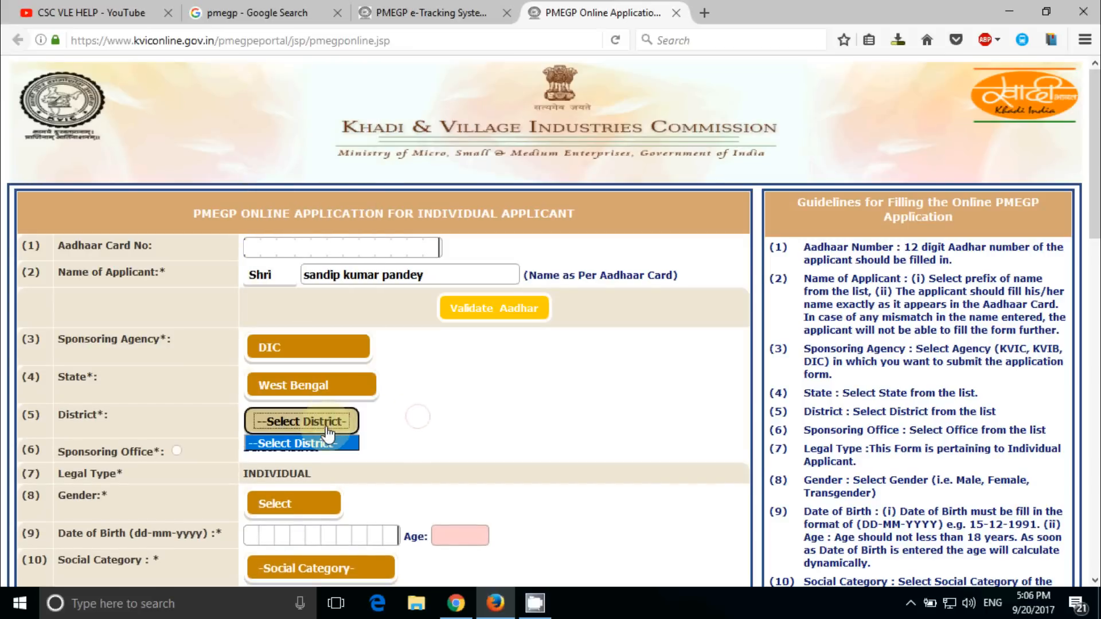
pyautogui.click(464, 426)
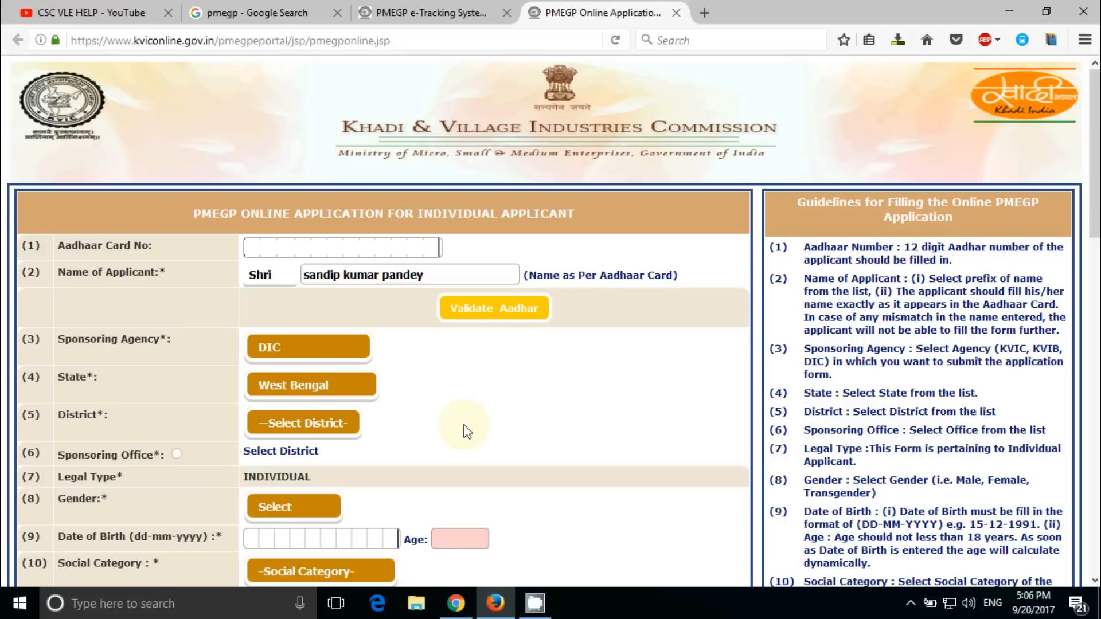
pyautogui.click(346, 424)
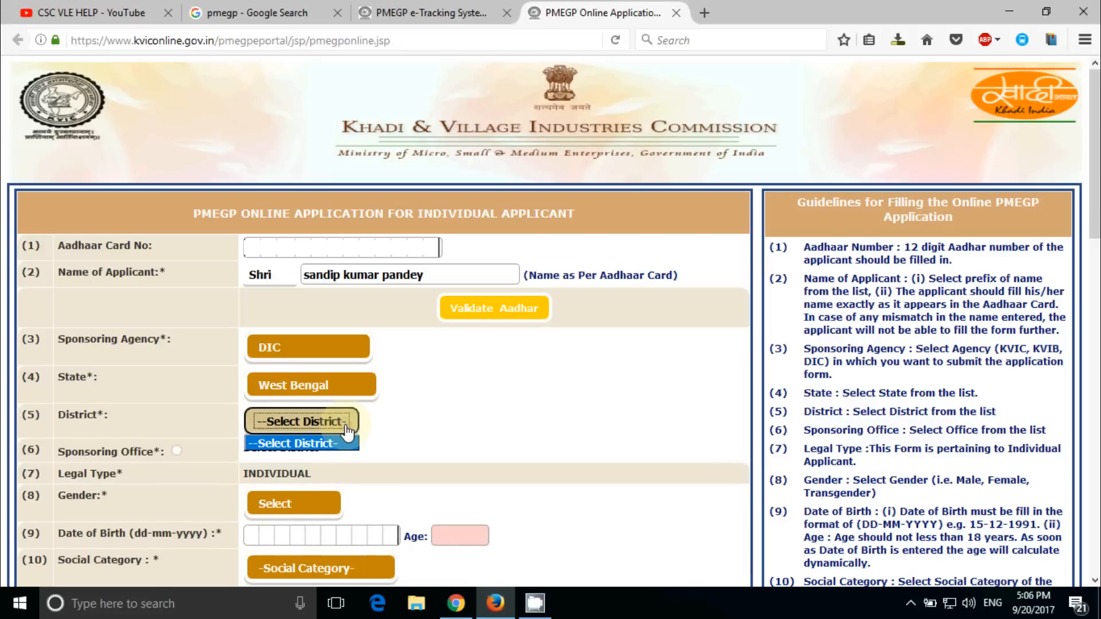
pyautogui.click(346, 427)
# Switch the state to Uttarakhand and back to West Bengal, then select district Hooghly
pyautogui.click(350, 394)
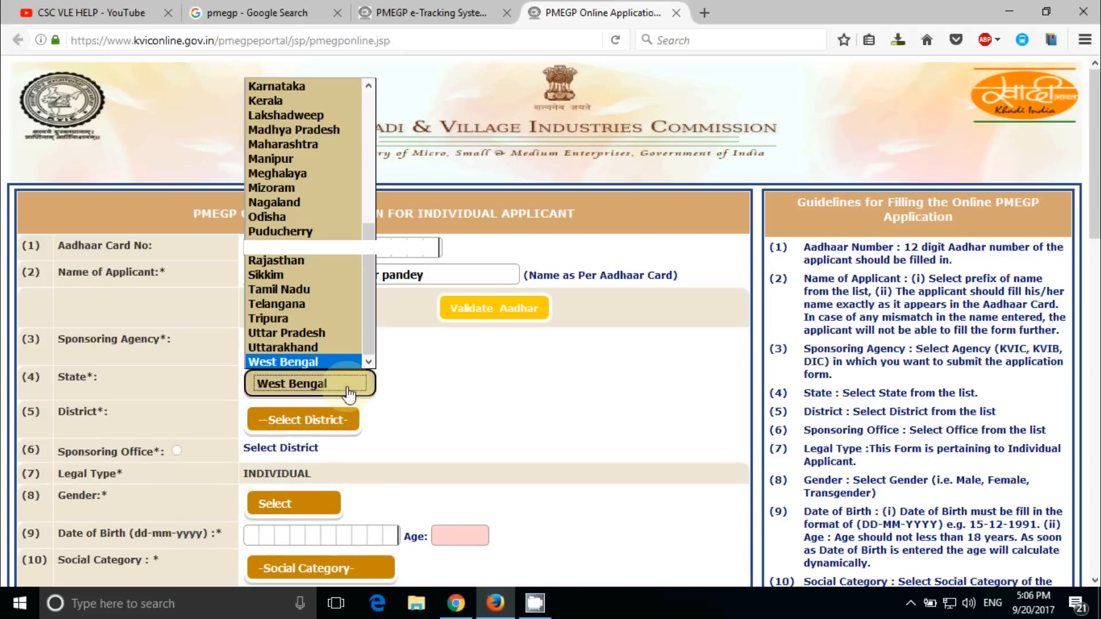
pyautogui.click(286, 347)
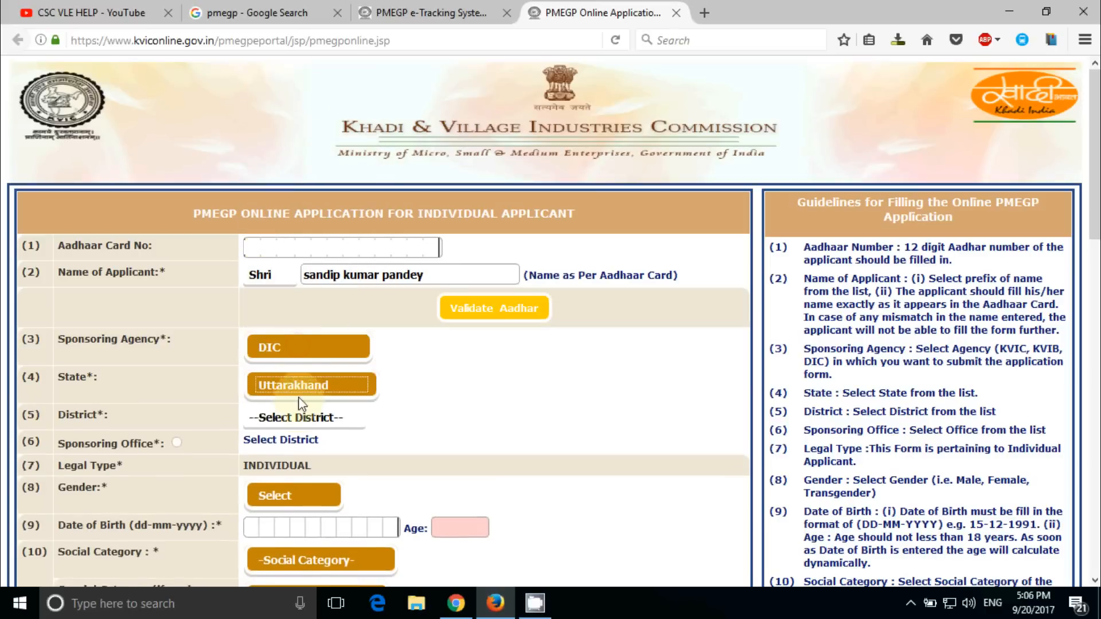
pyautogui.click(304, 418)
pyautogui.click(304, 418)
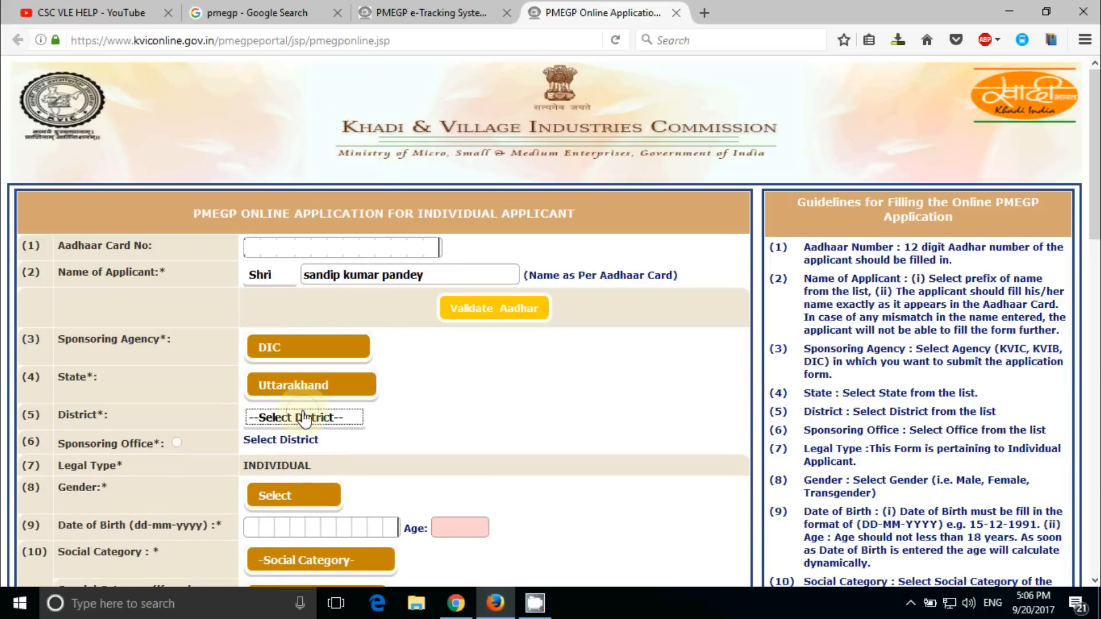
pyautogui.click(299, 383)
pyautogui.click(309, 361)
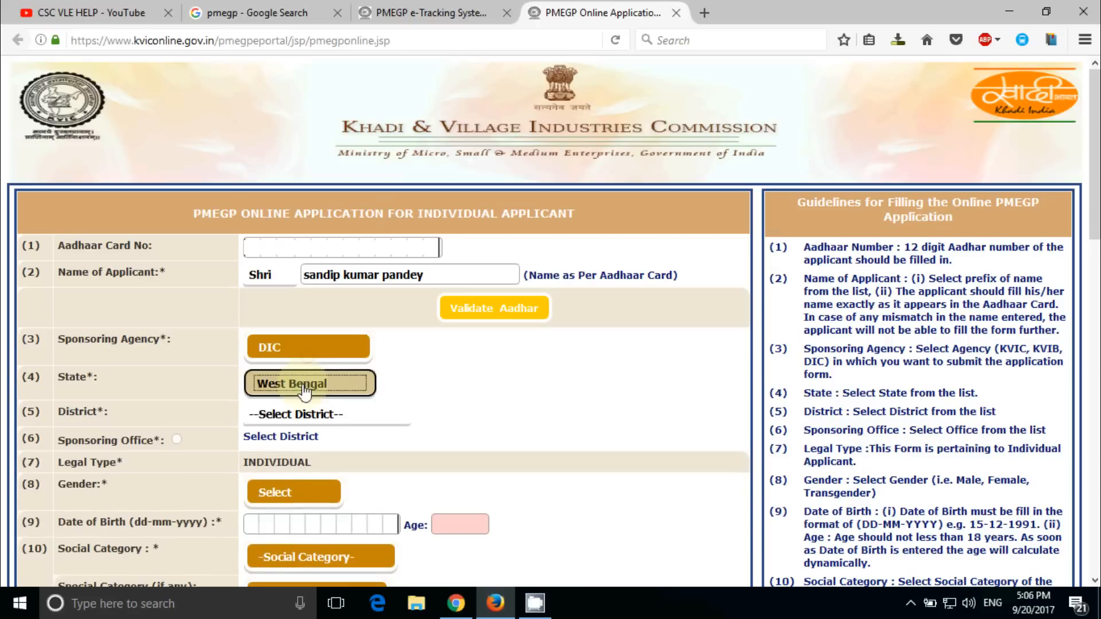
pyautogui.click(298, 417)
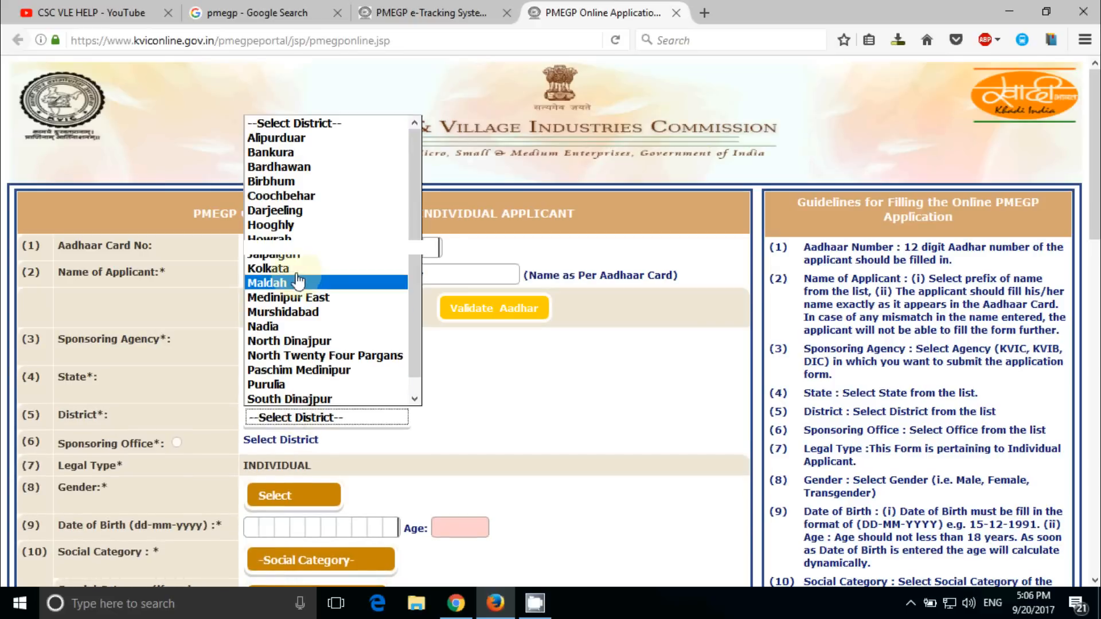
pyautogui.click(280, 225)
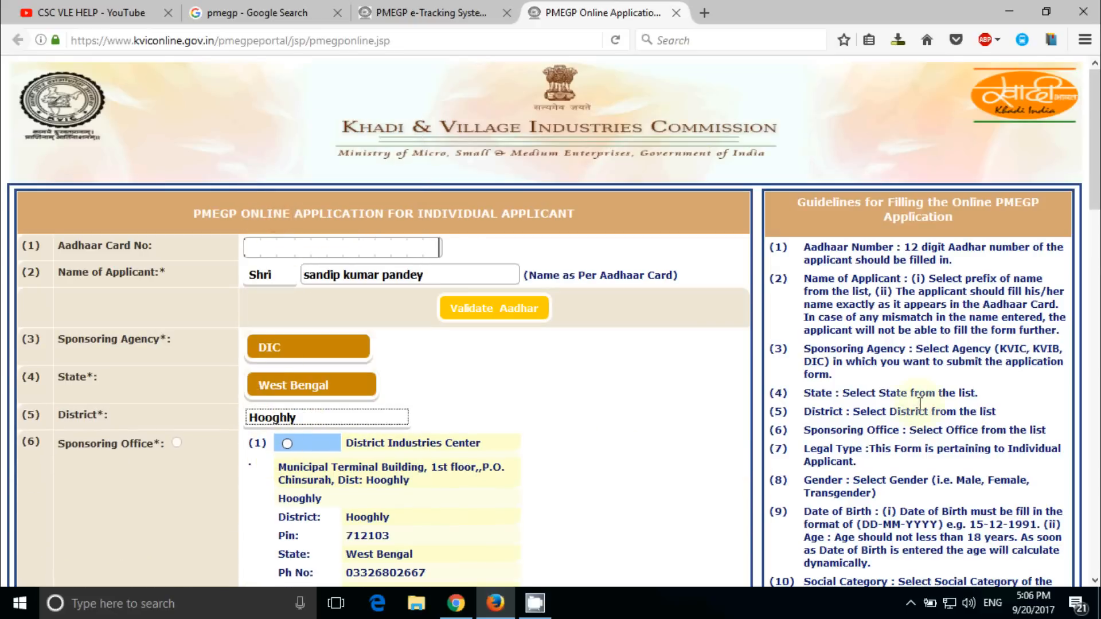
# Pick the first District Industries Center office, set gender to Male, and begin the birth date with 10
pyautogui.moveTo(1095, 163); pyautogui.dragTo(1096, 245)
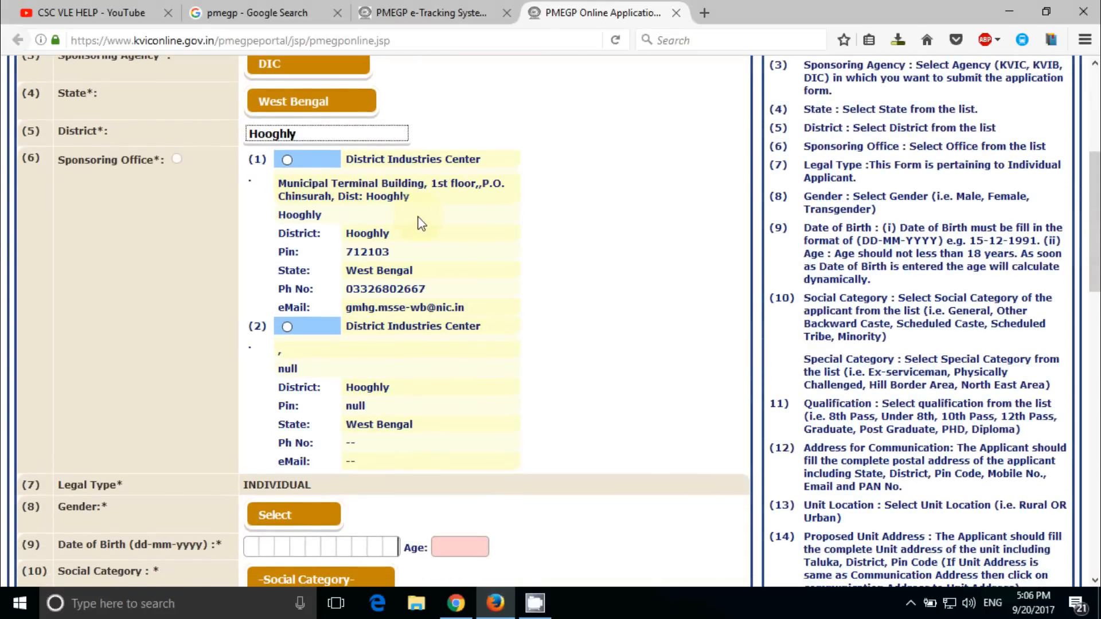
pyautogui.click(286, 159)
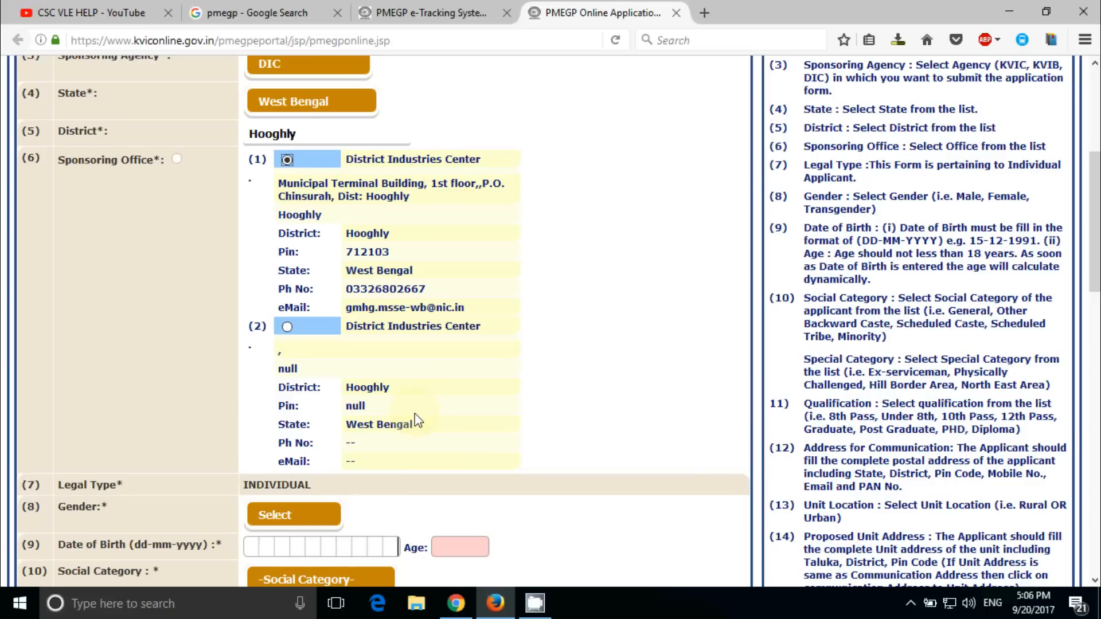
pyautogui.scroll(-5, 414, 413)
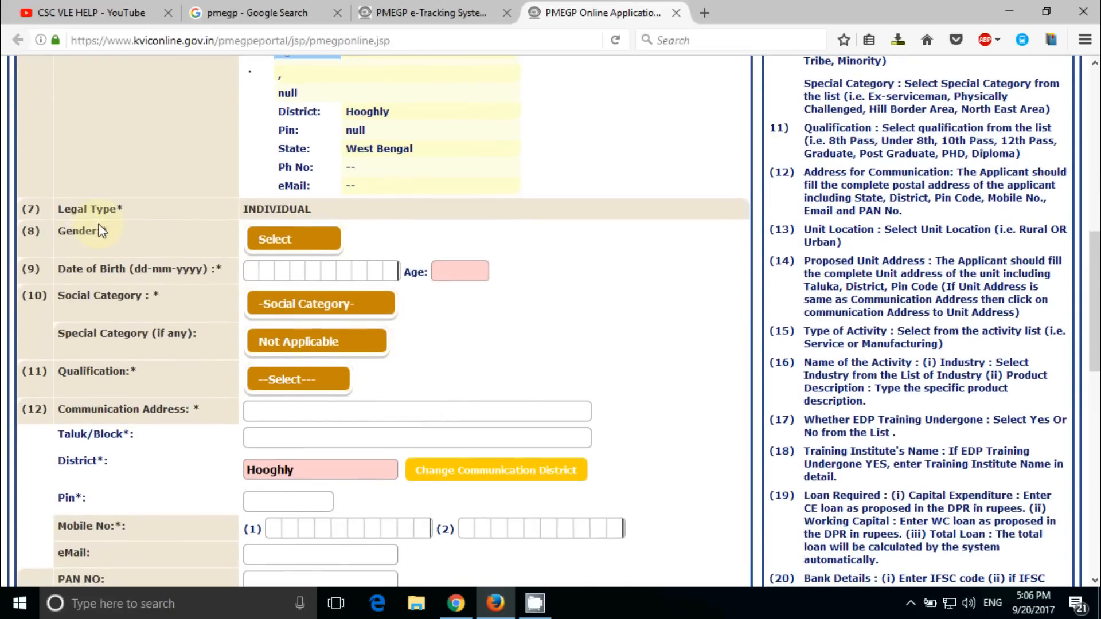
pyautogui.click(304, 236)
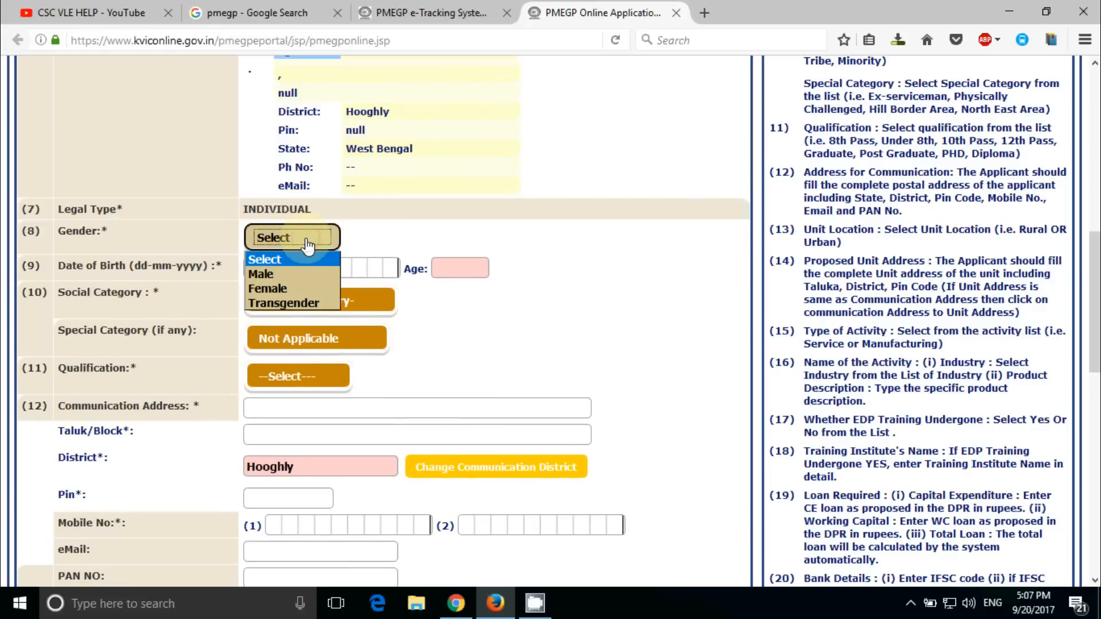
pyautogui.click(281, 276)
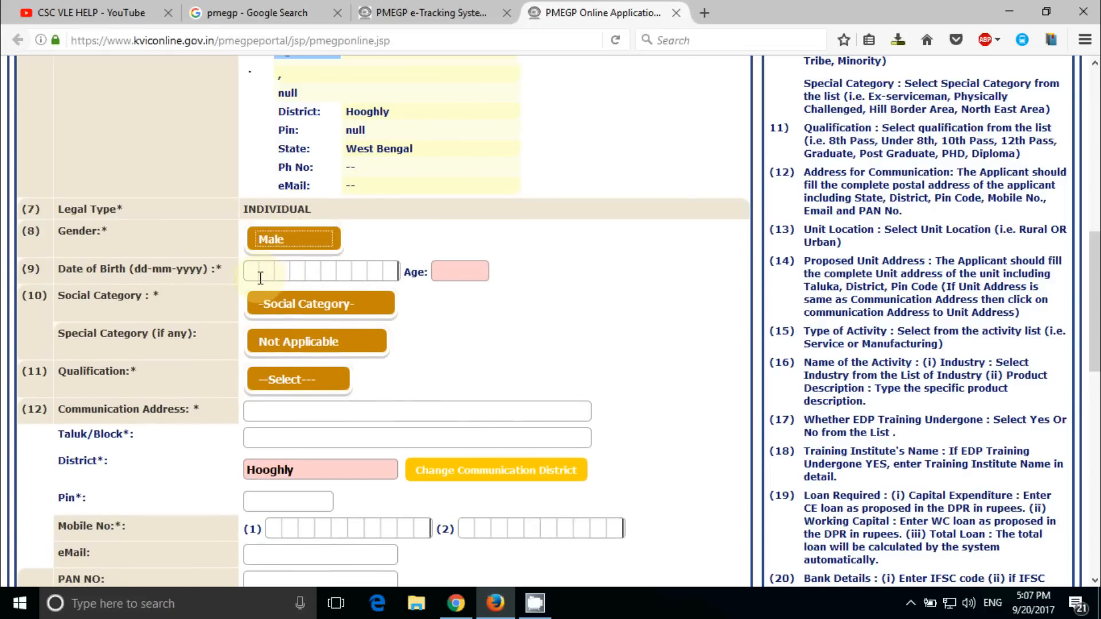
pyautogui.click(259, 276)
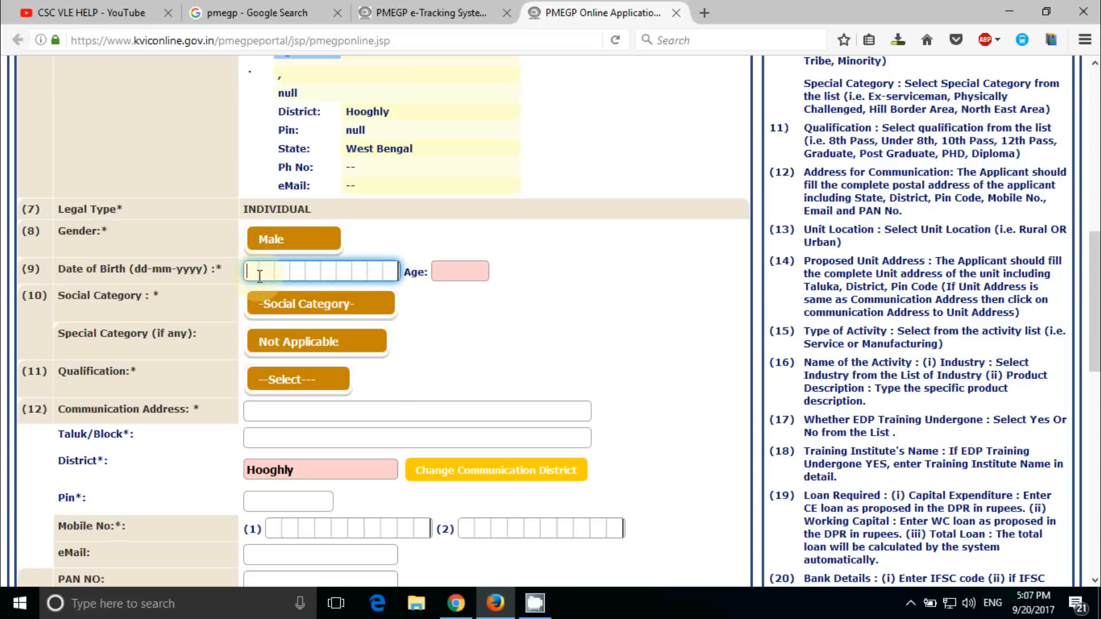
pyautogui.write('10')
pyautogui.click(460, 270)
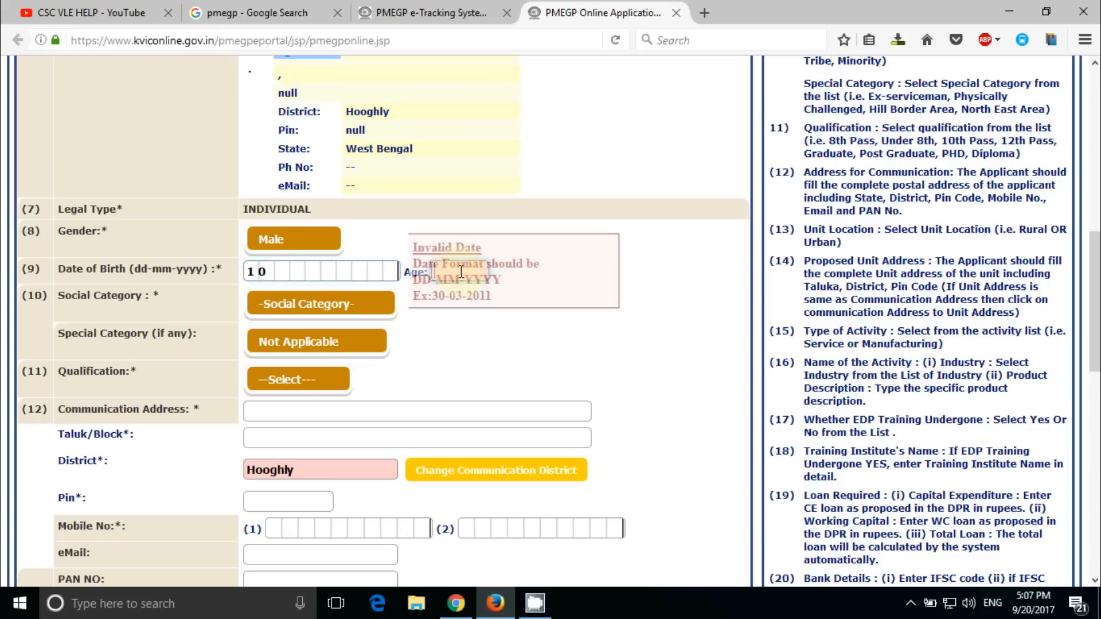
pyautogui.click(298, 269)
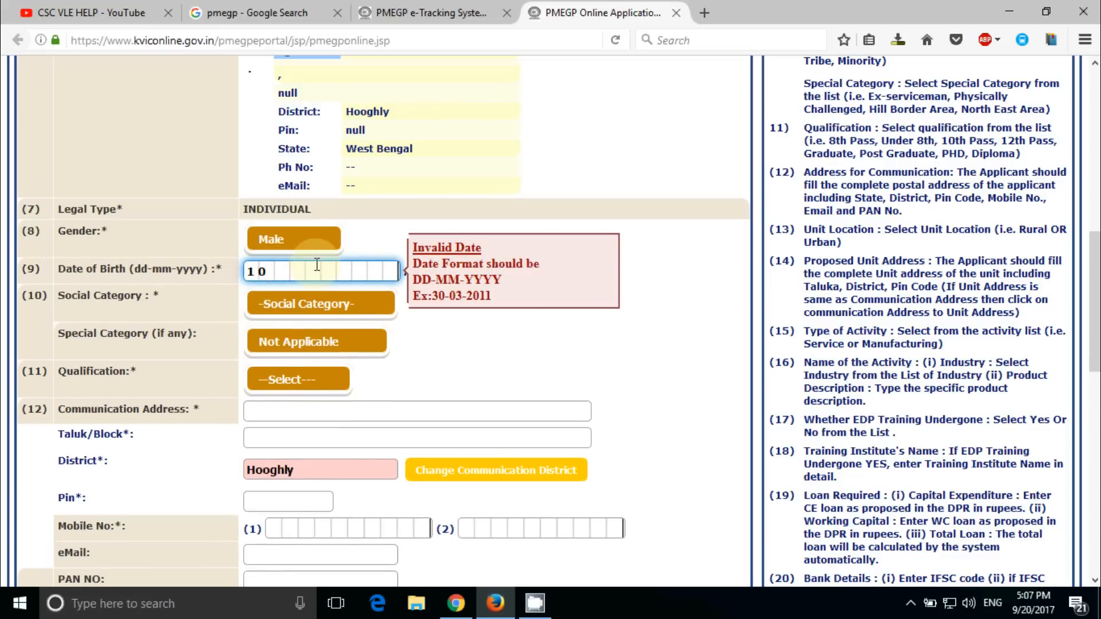
pyautogui.write('041983')
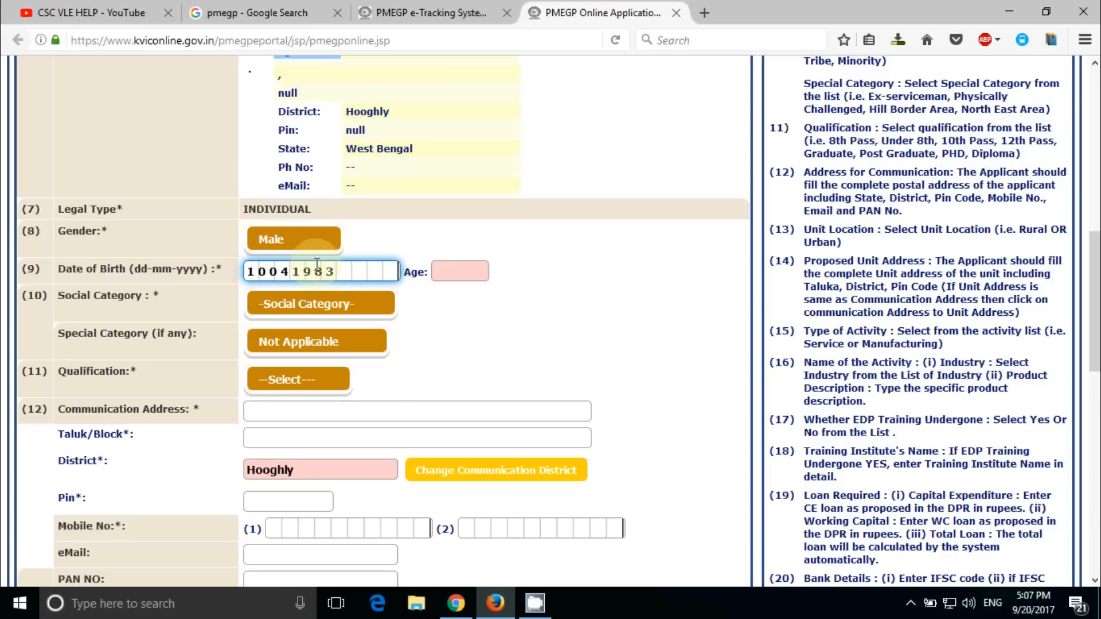
pyautogui.press('Tab')
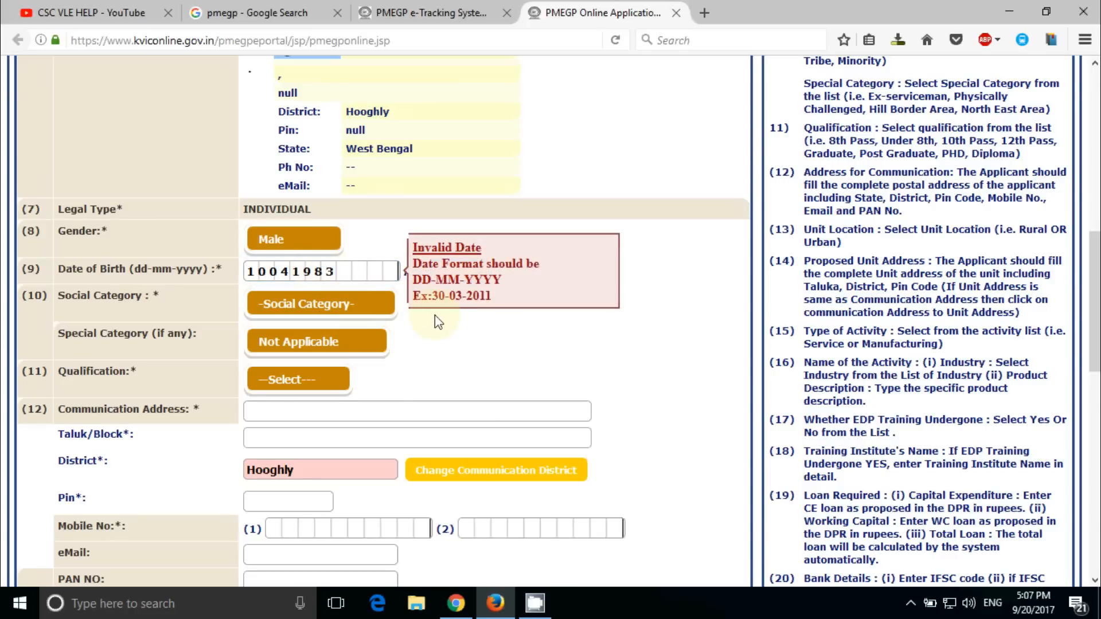
pyautogui.click(268, 271)
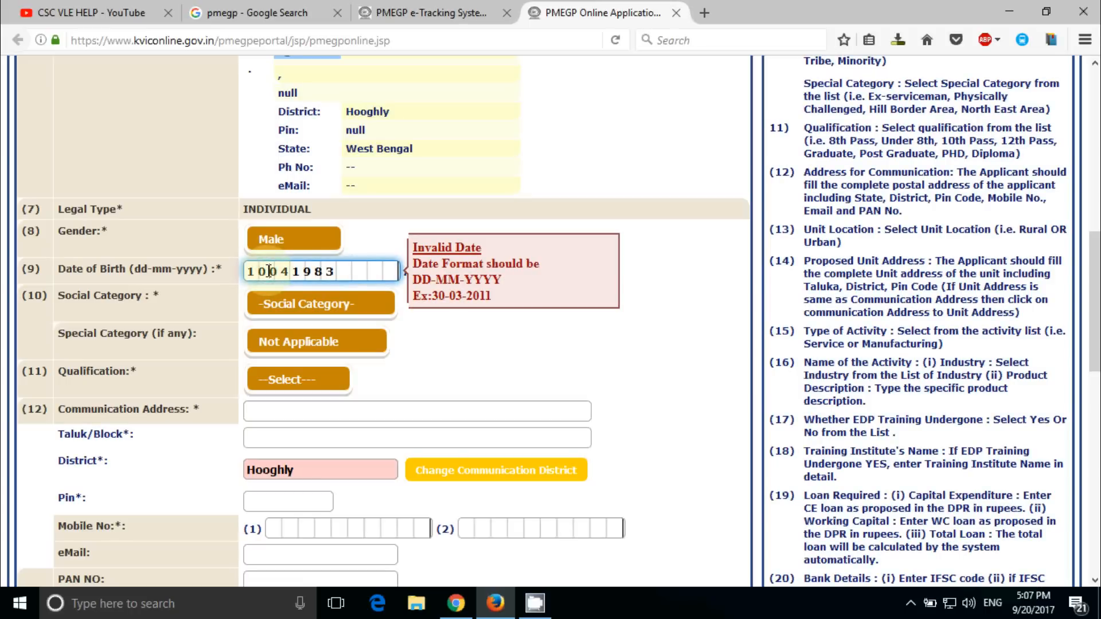
pyautogui.write('-04')
pyautogui.write('-')
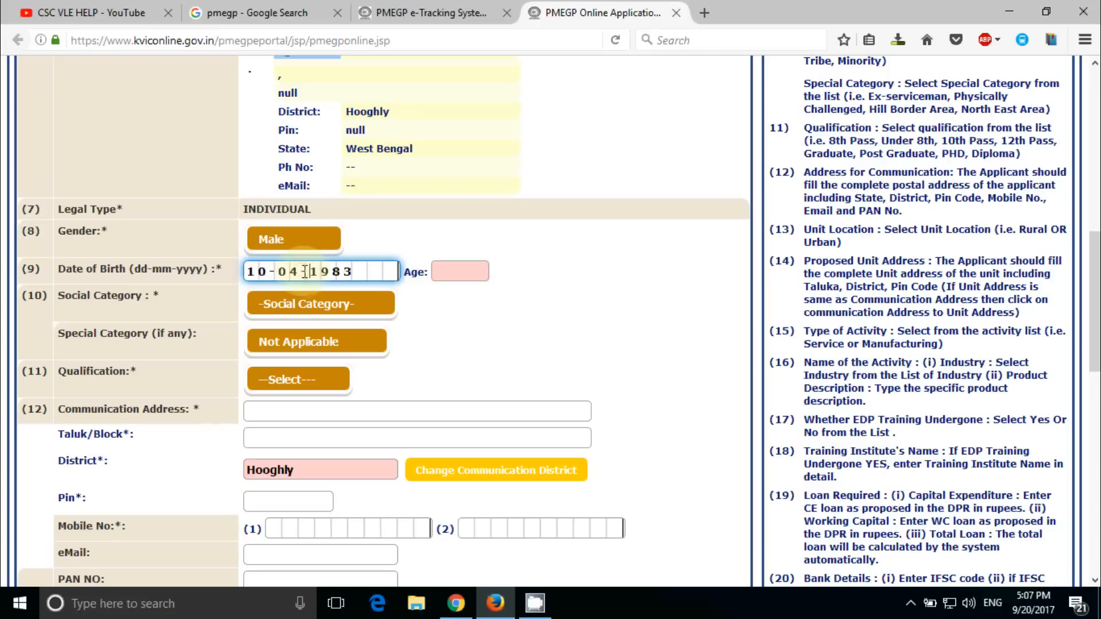
# Set social category General, special category Not Applicable and qualification Graduate
pyautogui.click(356, 307)
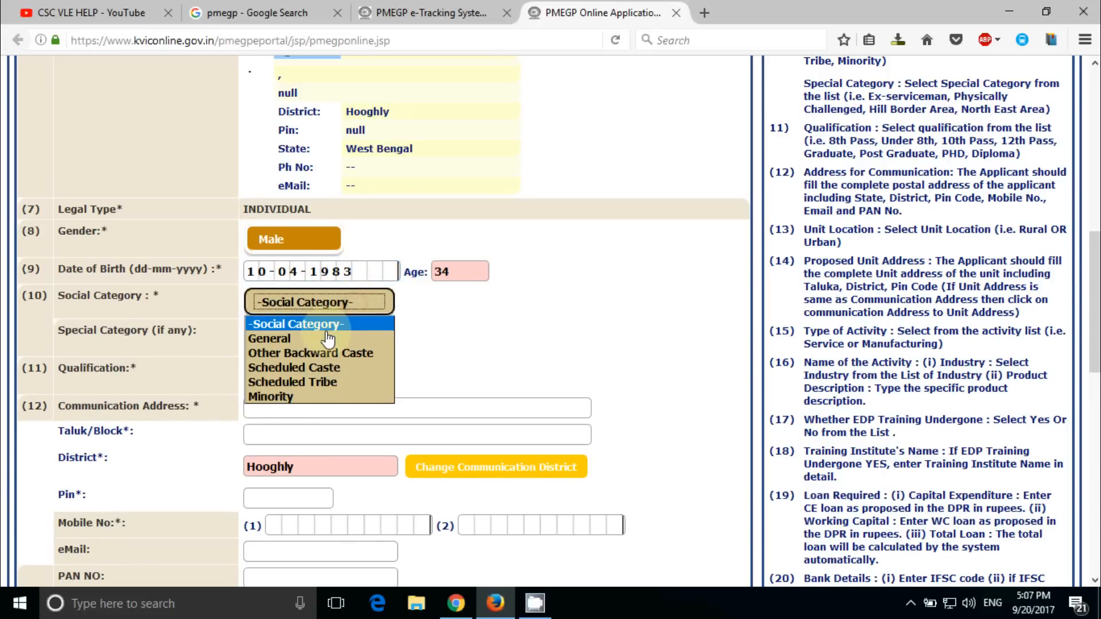
pyautogui.click(310, 339)
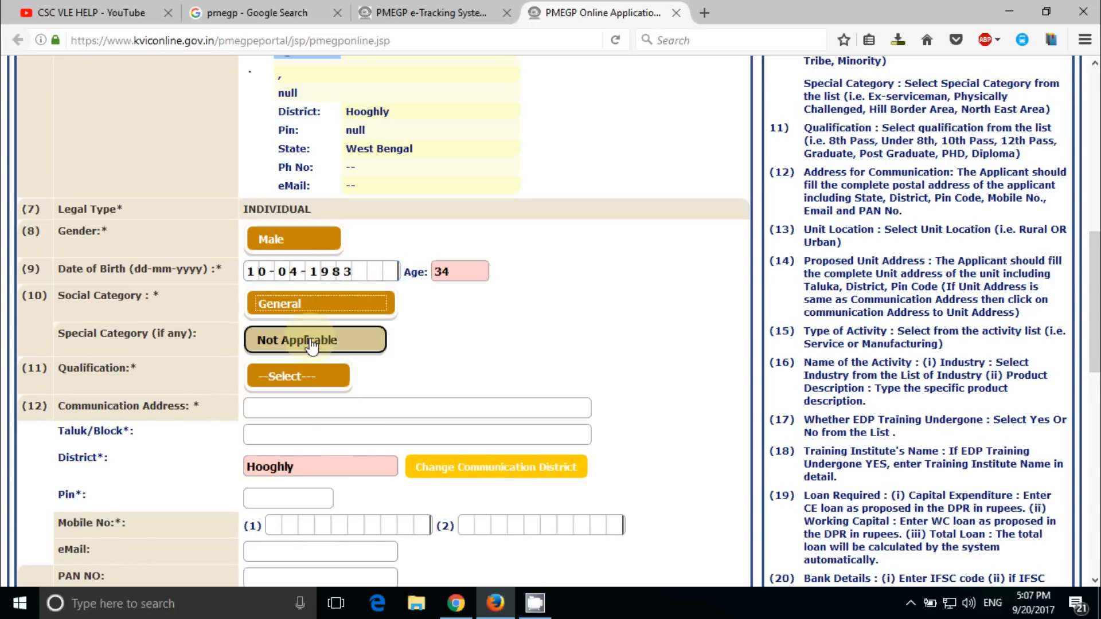
pyautogui.click(312, 345)
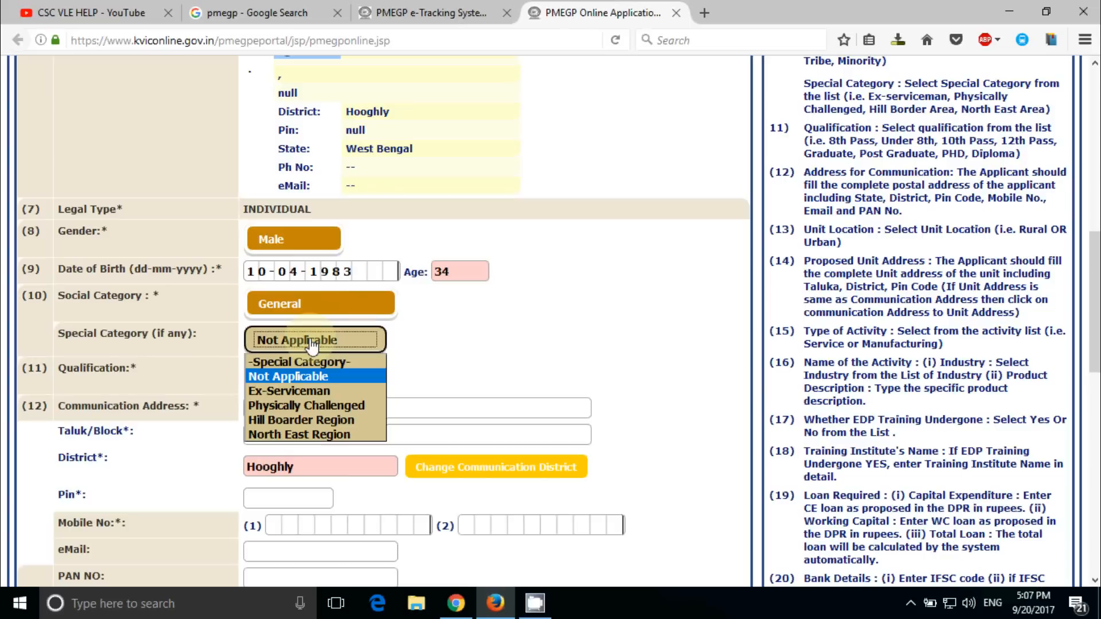
pyautogui.click(291, 377)
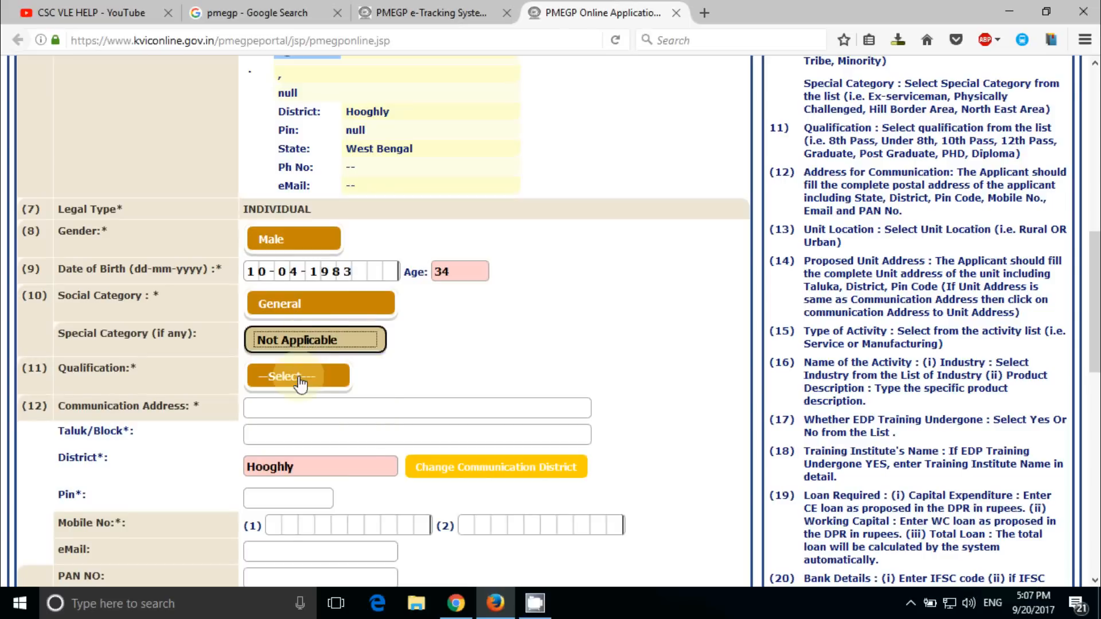
pyautogui.click(298, 390)
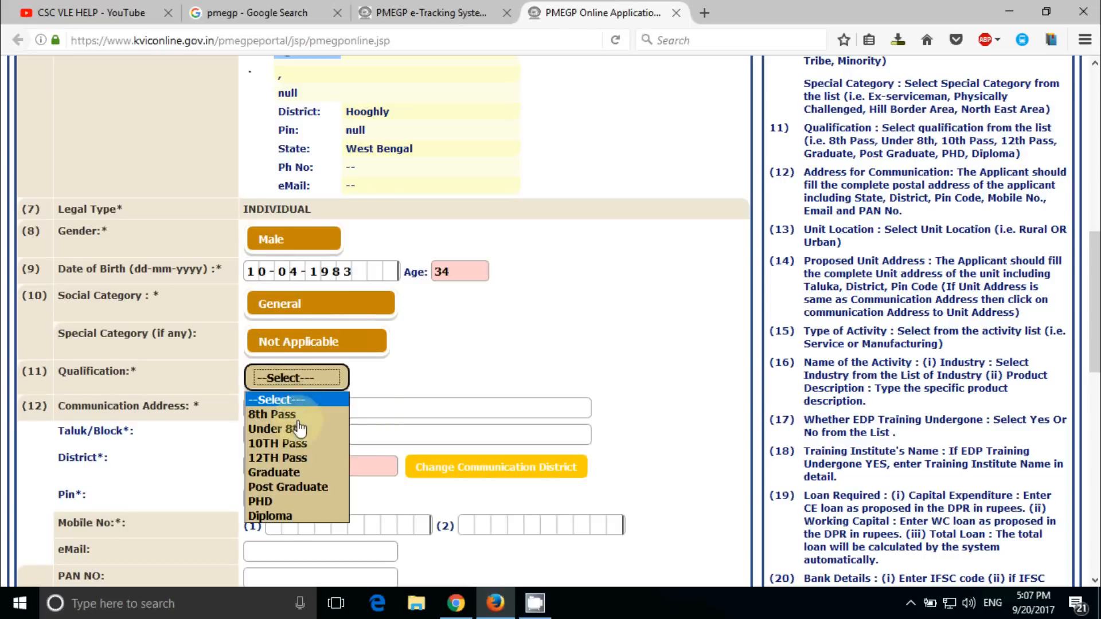
pyautogui.click(298, 473)
pyautogui.click(307, 380)
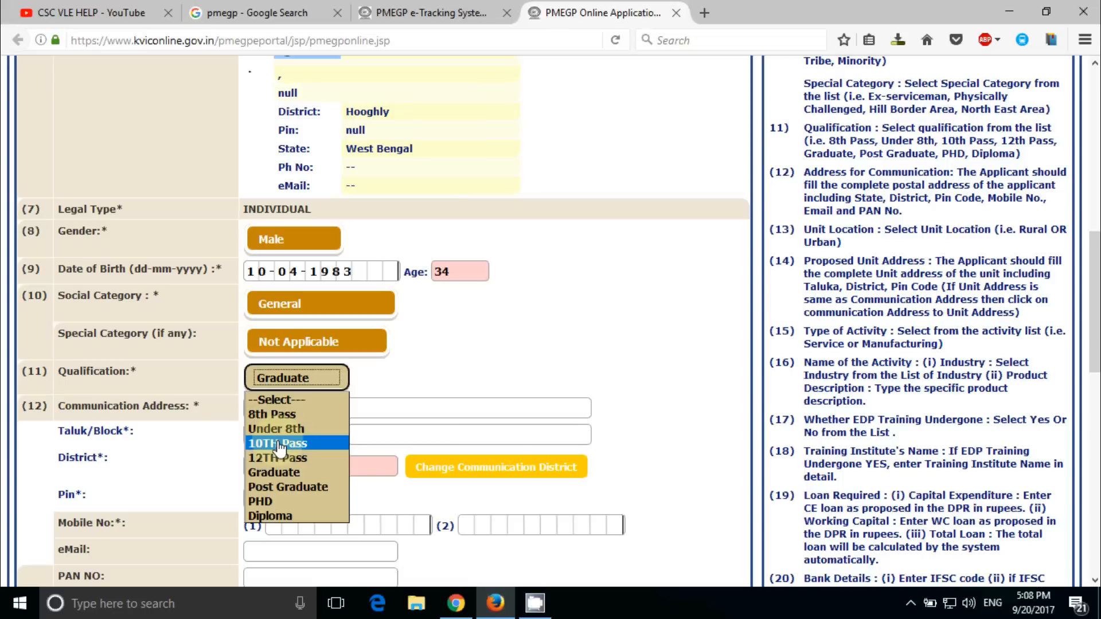
# Fill in the communication address, the Taluk/Block, and Pin 712502
pyautogui.click(386, 405)
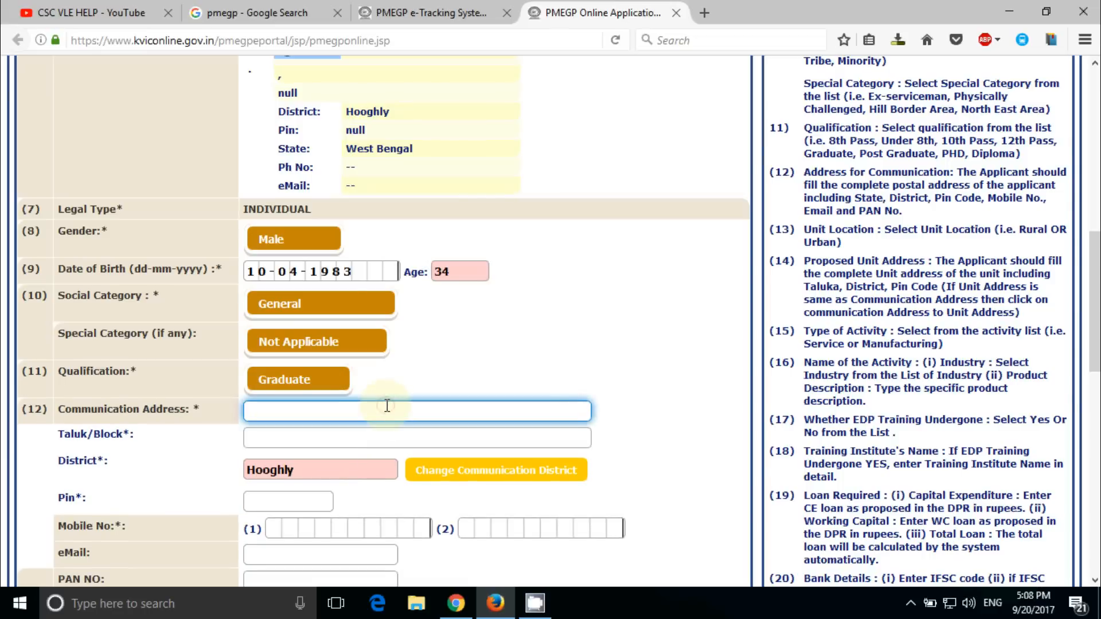
pyautogui.scroll(-3, 387, 406)
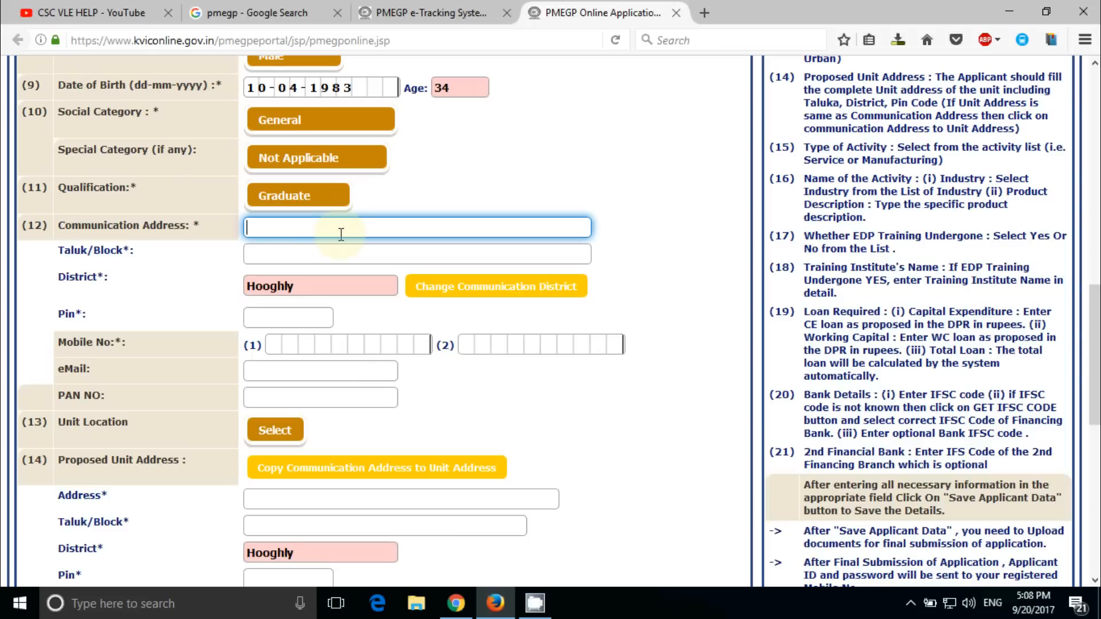
pyautogui.write('asdfasdfasdfasdfasdf')
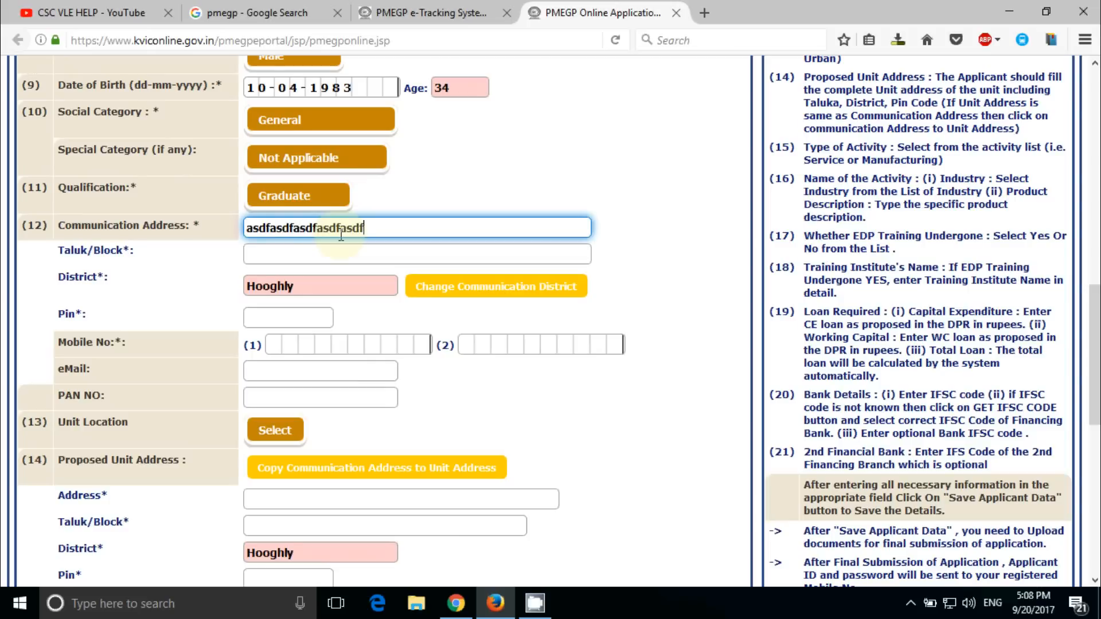
pyautogui.write(' asdfasdfasd')
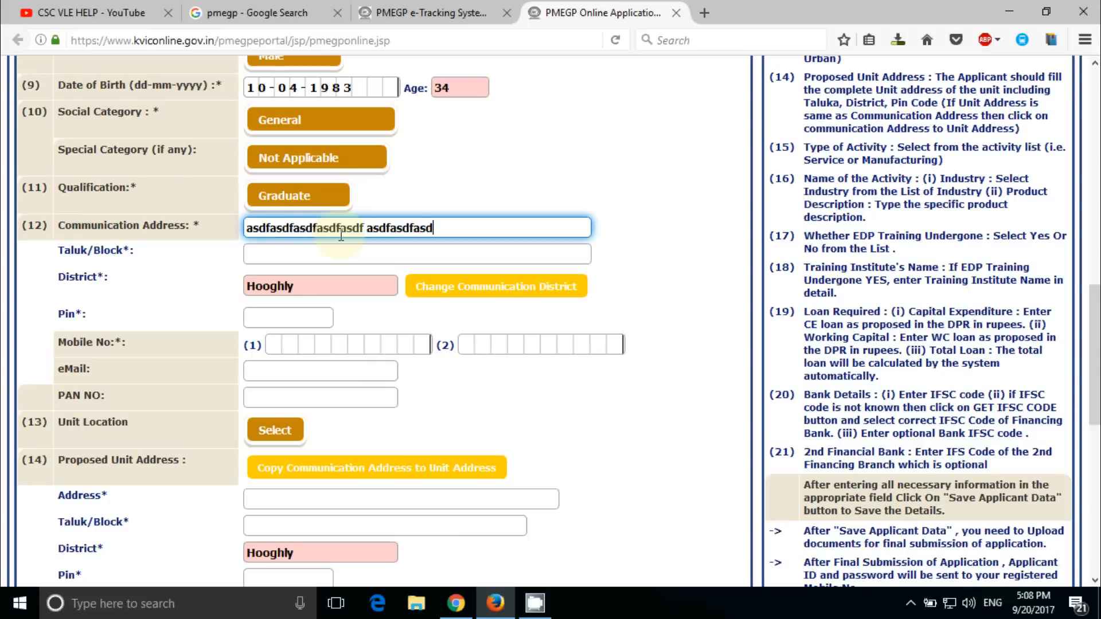
pyautogui.click(304, 260)
pyautogui.write('asdasdf')
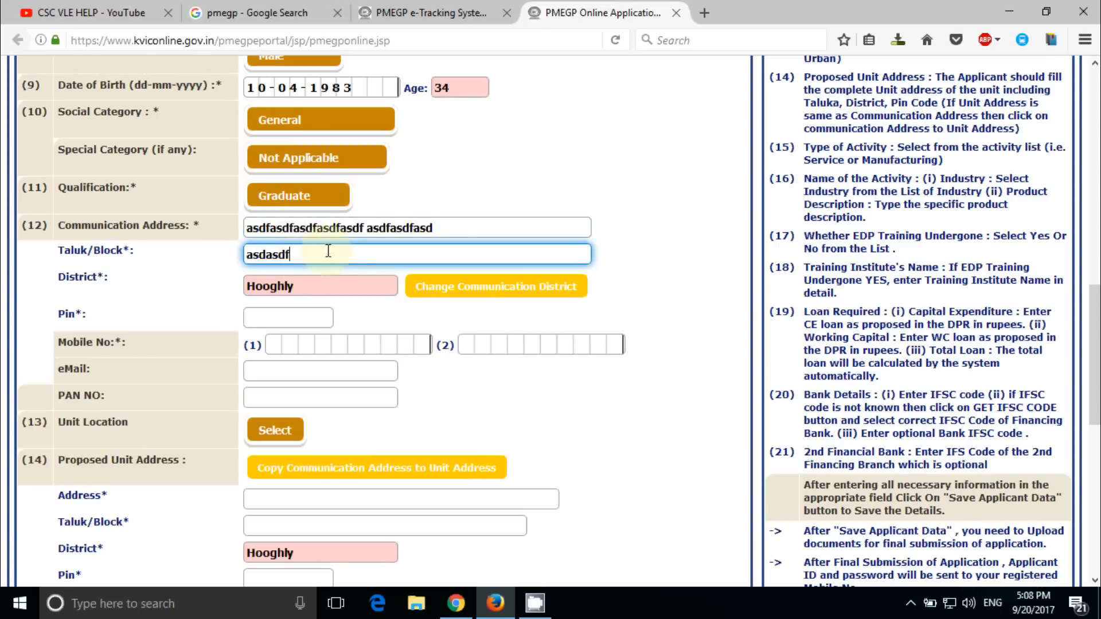
pyautogui.click(308, 321)
pyautogui.write('712502')
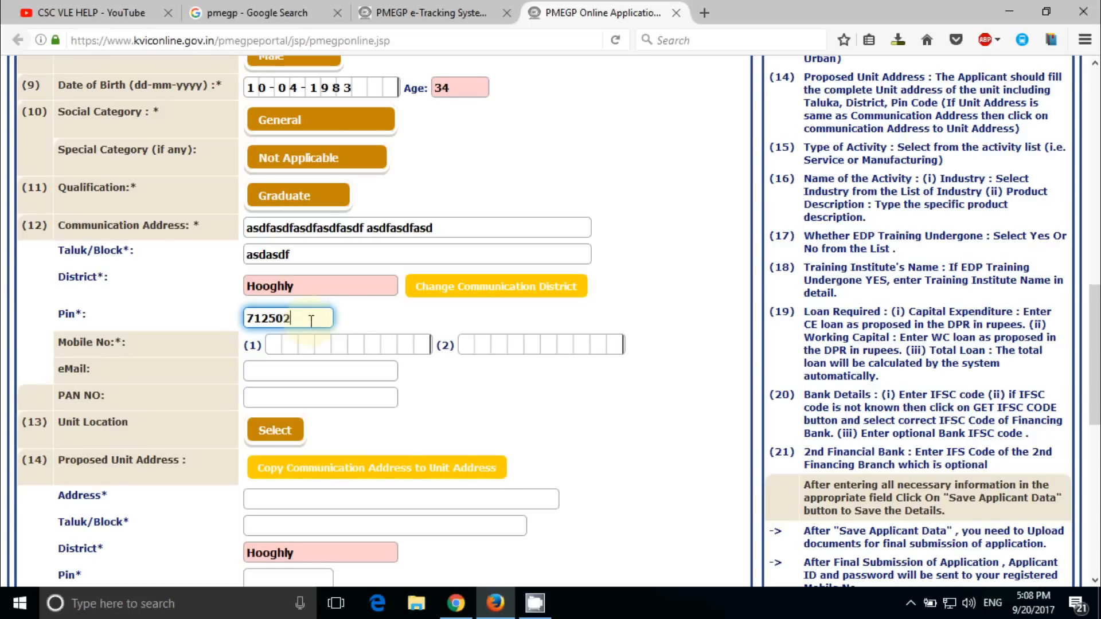
# Enter the applicant's mobile number and e-mail address
pyautogui.click(275, 344)
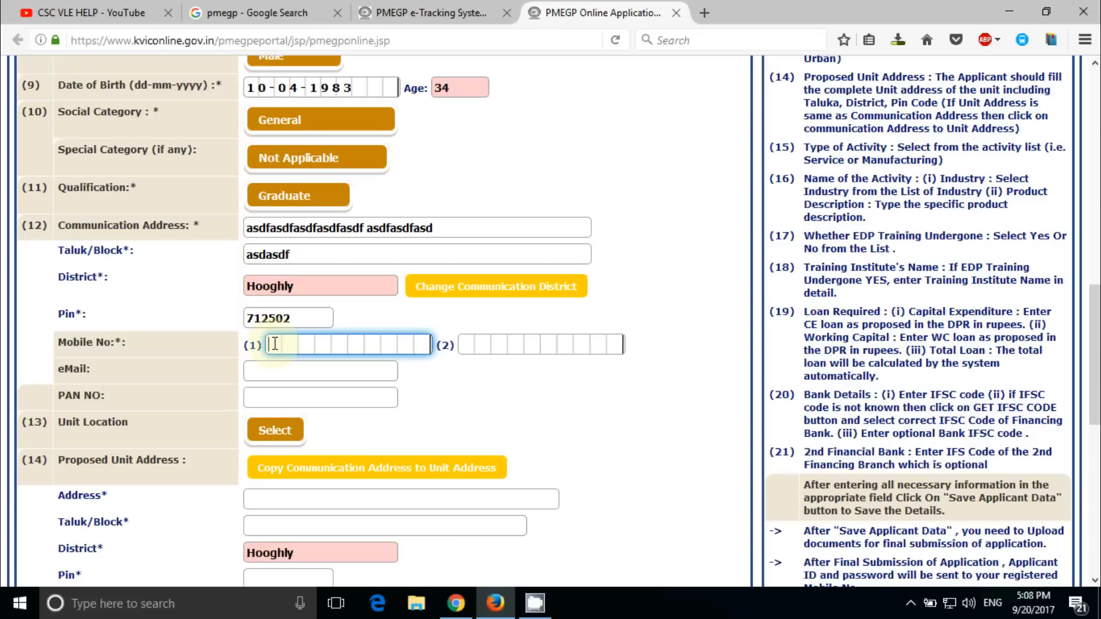
pyautogui.write('87')
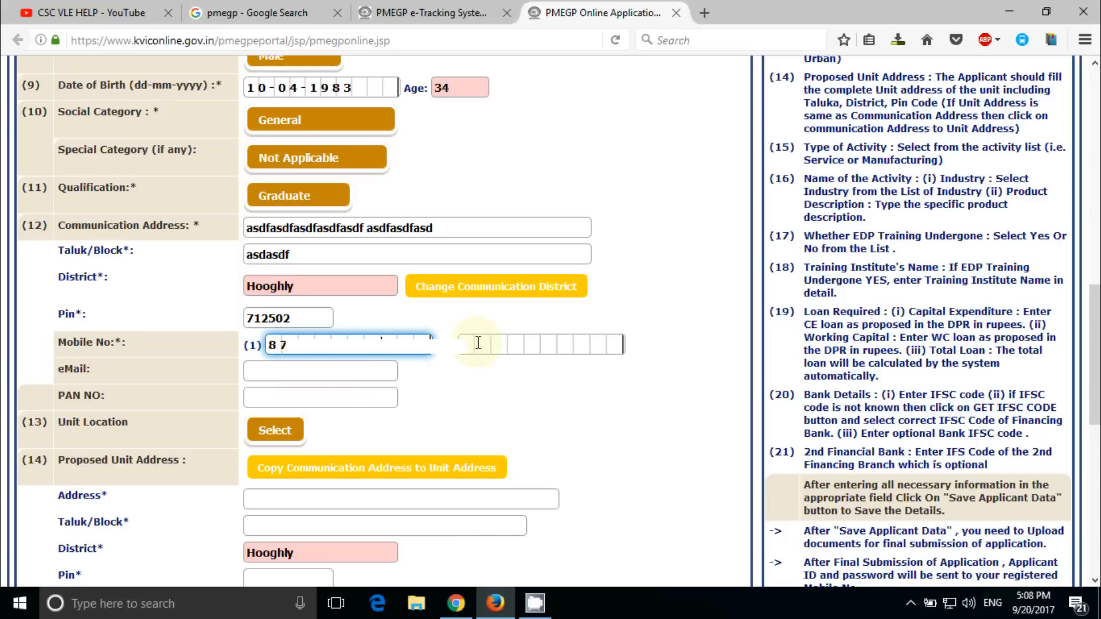
pyautogui.click(354, 372)
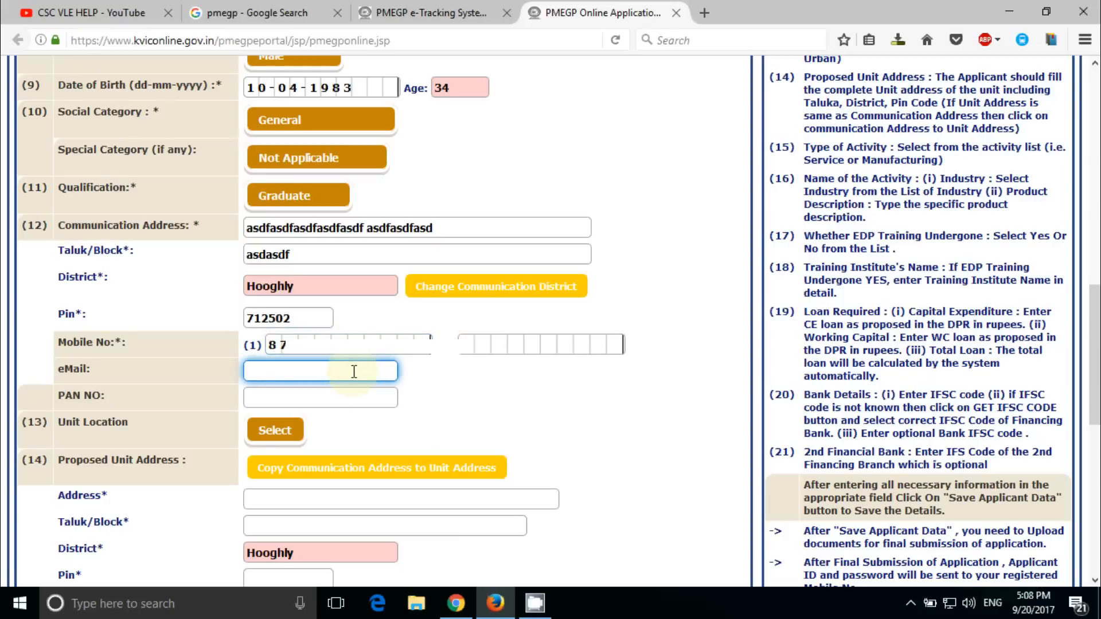
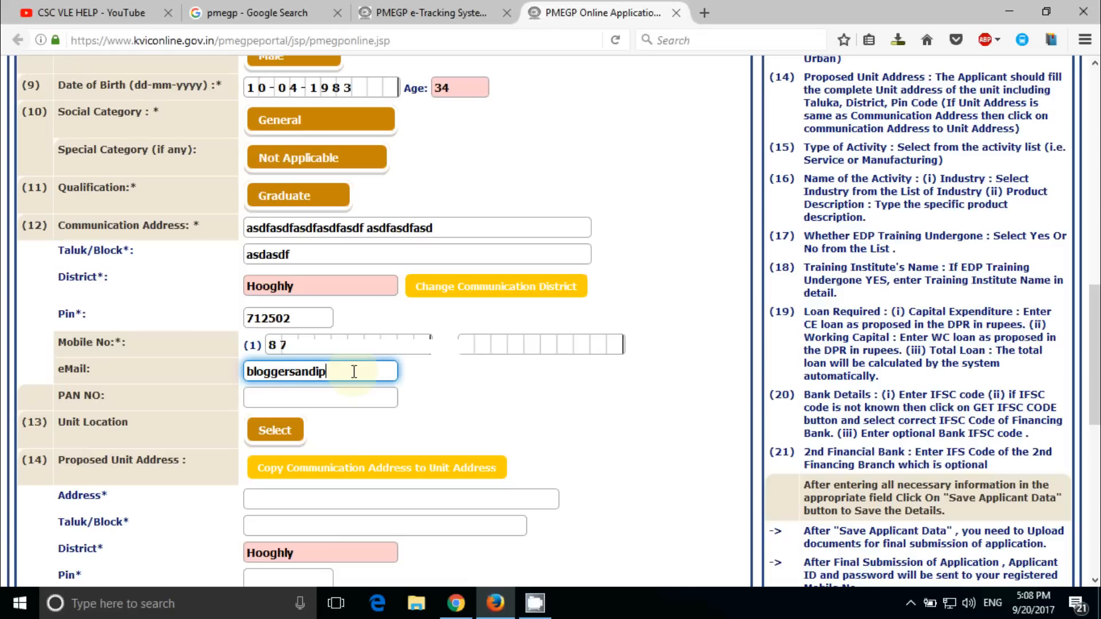
pyautogui.click(275, 430)
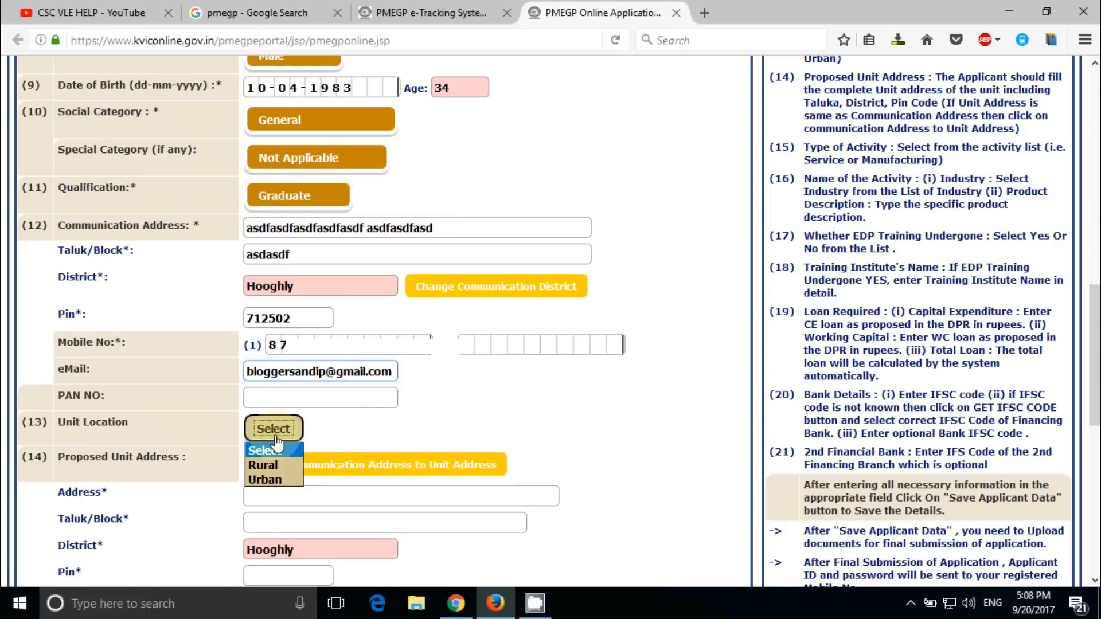
# Set the unit location to Urban and copy the communication address into the unit address
pyautogui.click(269, 480)
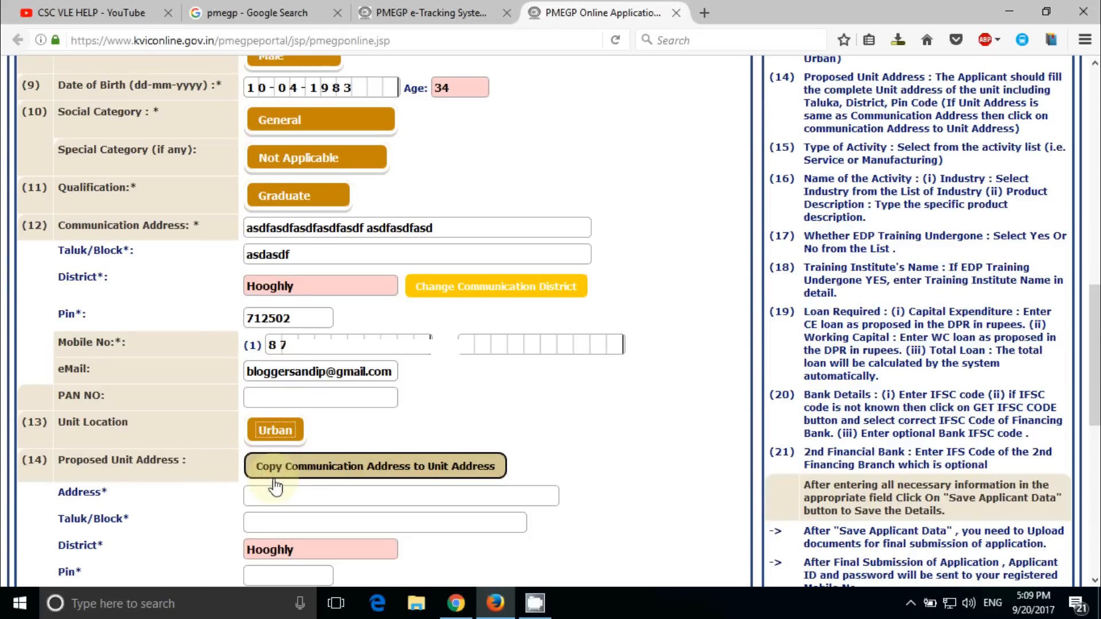
pyautogui.click(308, 473)
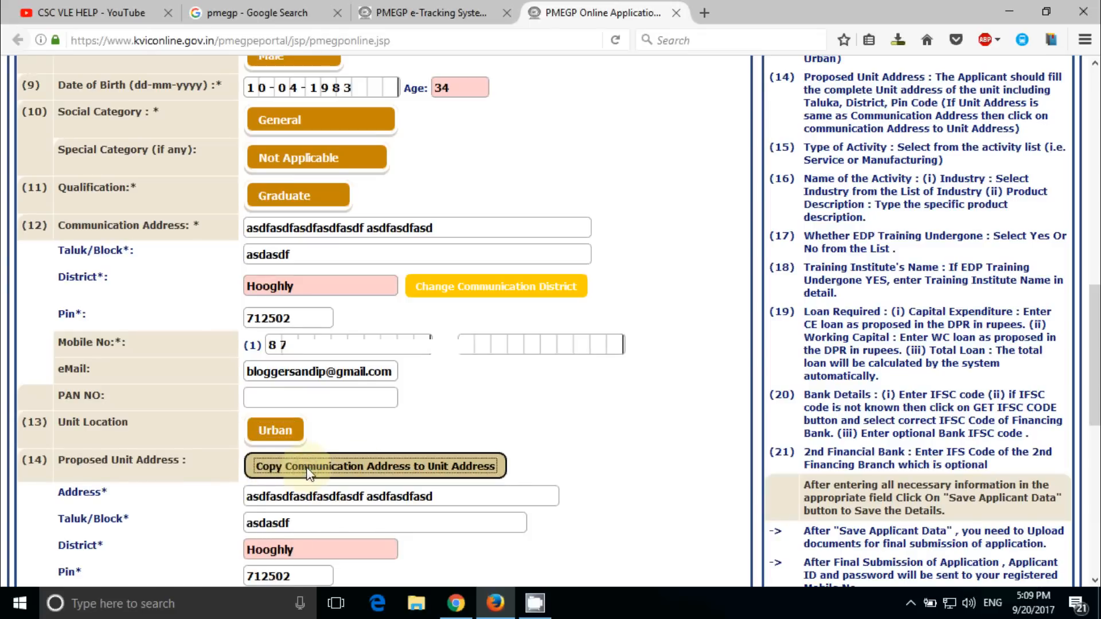
pyautogui.moveTo(1097, 319); pyautogui.dragTo(1098, 449)
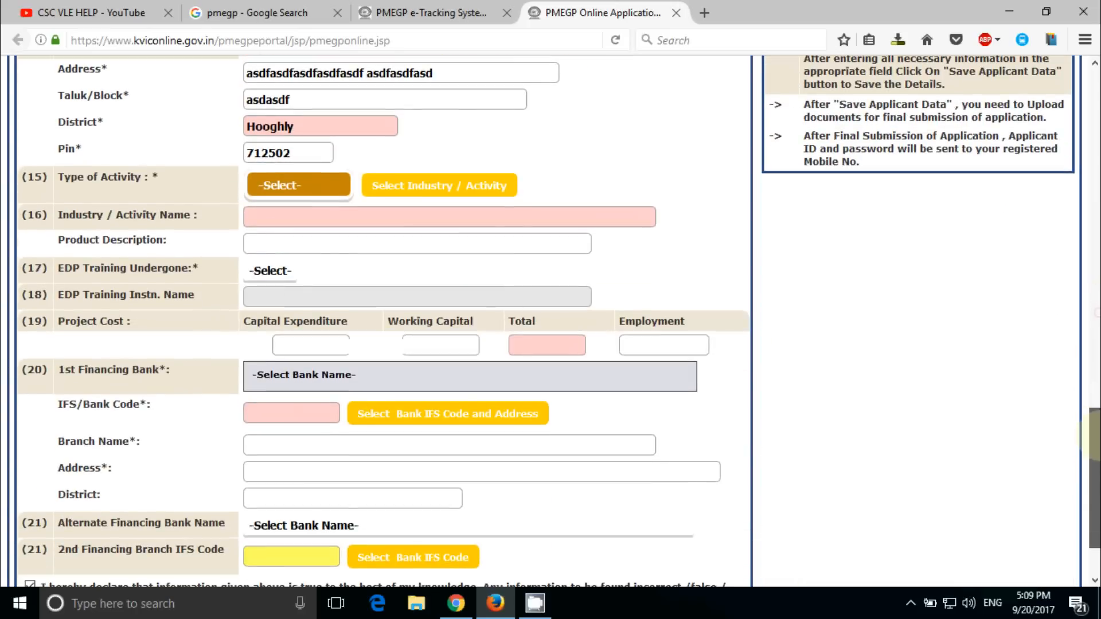
# Choose Service as the type of activity and bring up the industry activity list
pyautogui.click(317, 191)
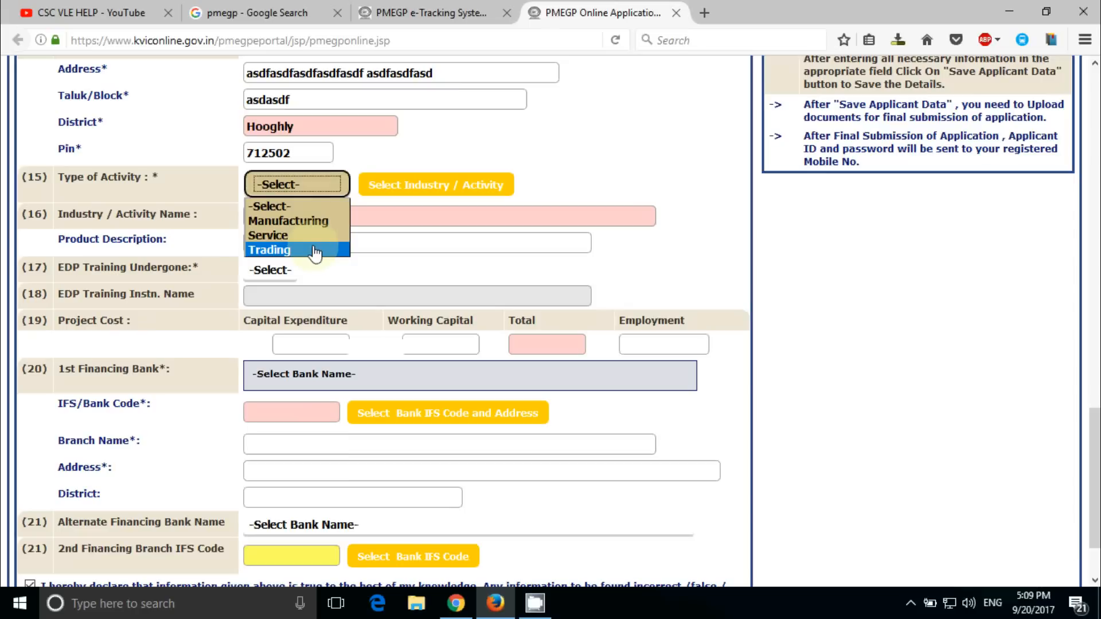
pyautogui.click(293, 235)
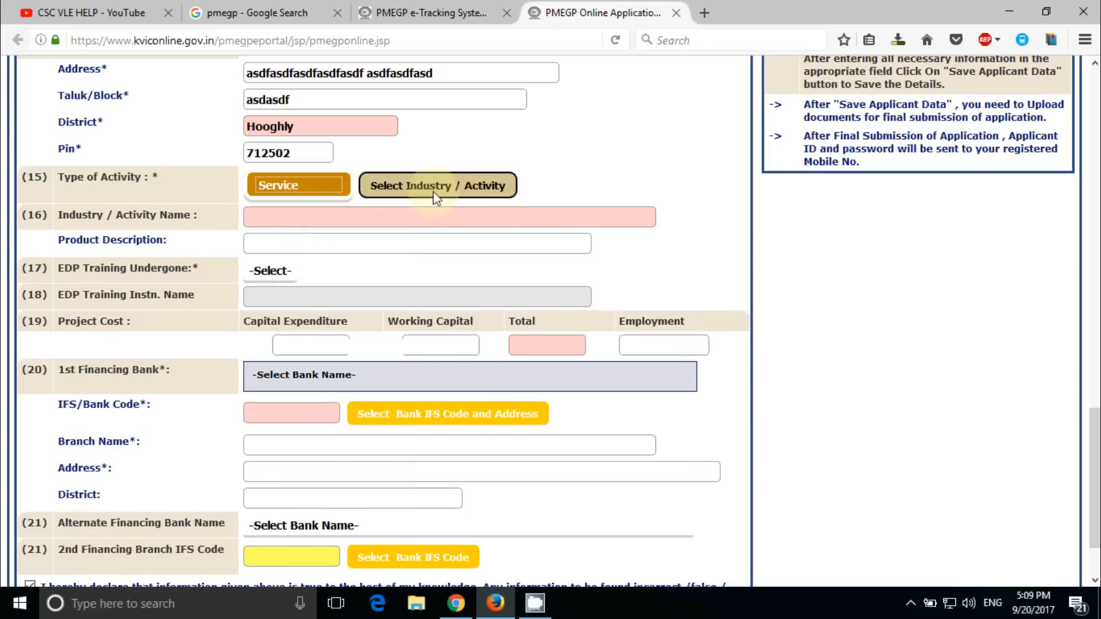
pyautogui.click(447, 191)
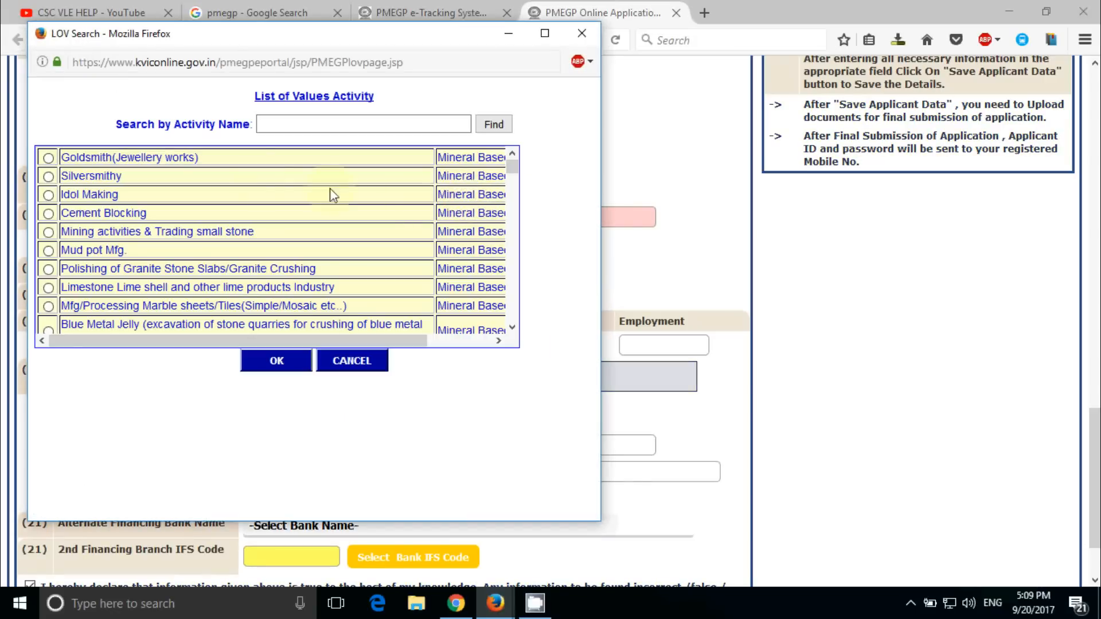
# Search the activity list for 'it', 'software' and 'hardware'
pyautogui.click(317, 130)
pyautogui.click(319, 128)
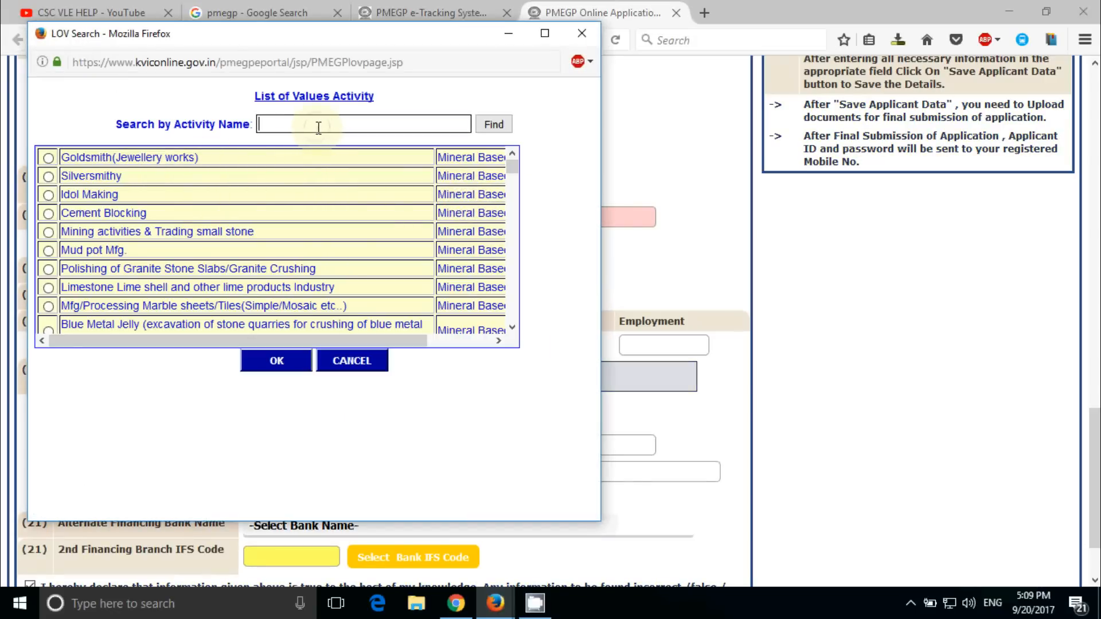
pyautogui.write('it')
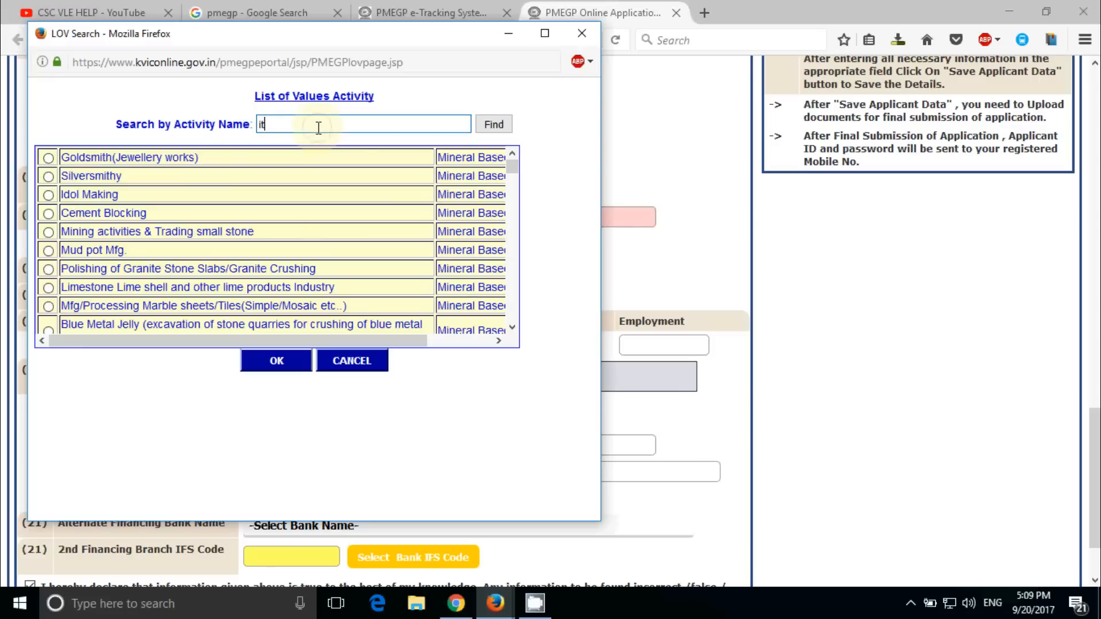
pyautogui.doubleClick(318, 128)
pyautogui.write('soft')
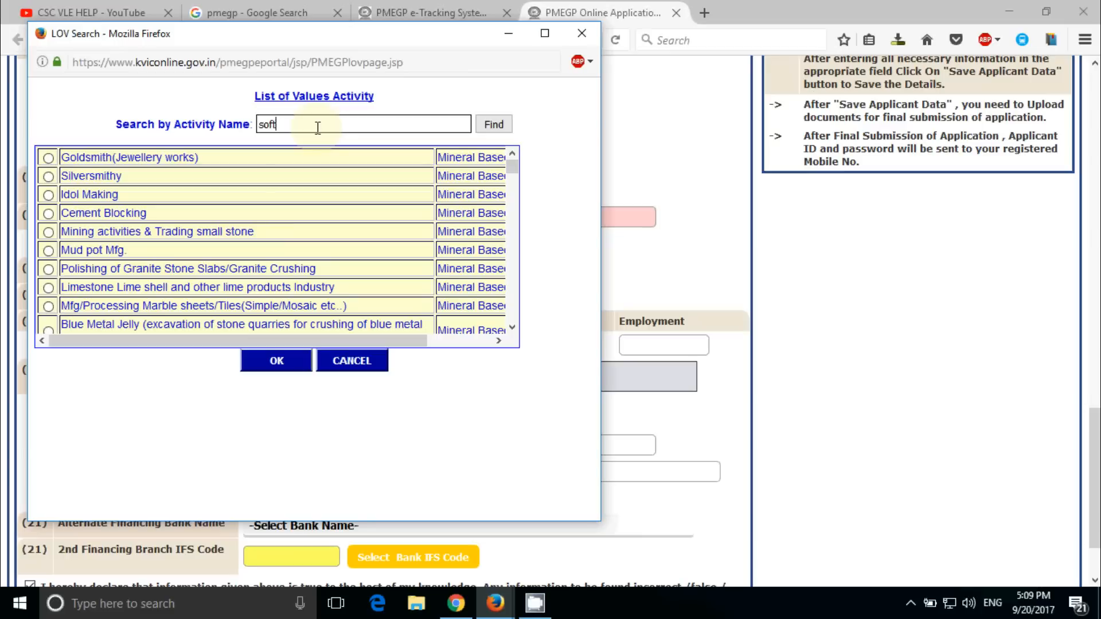
pyautogui.write('ware')
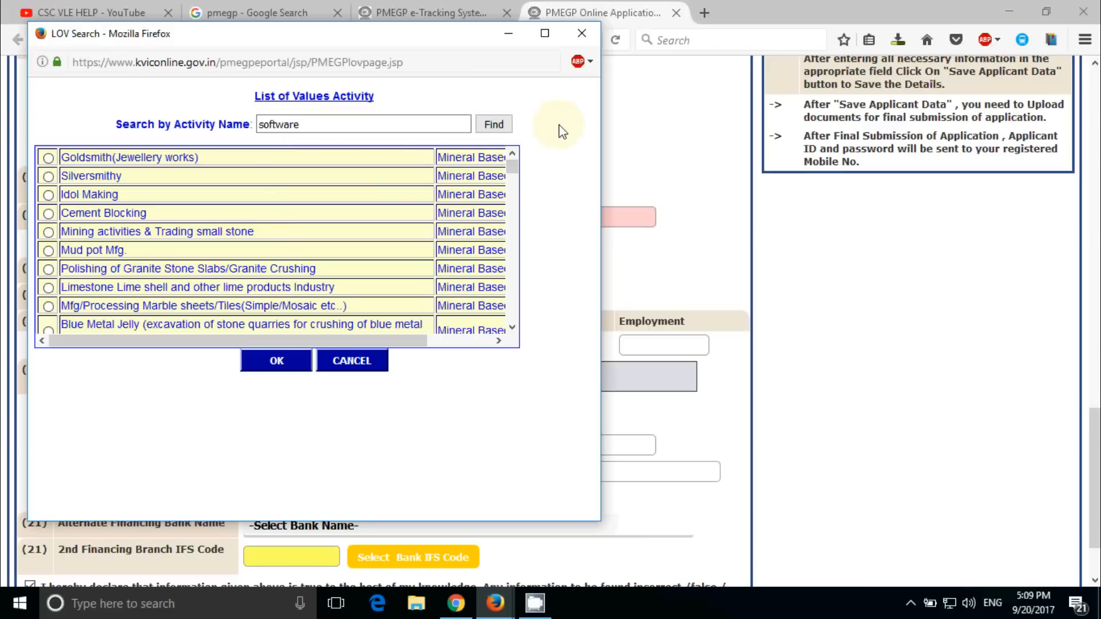
pyautogui.click(493, 124)
pyautogui.click(368, 119)
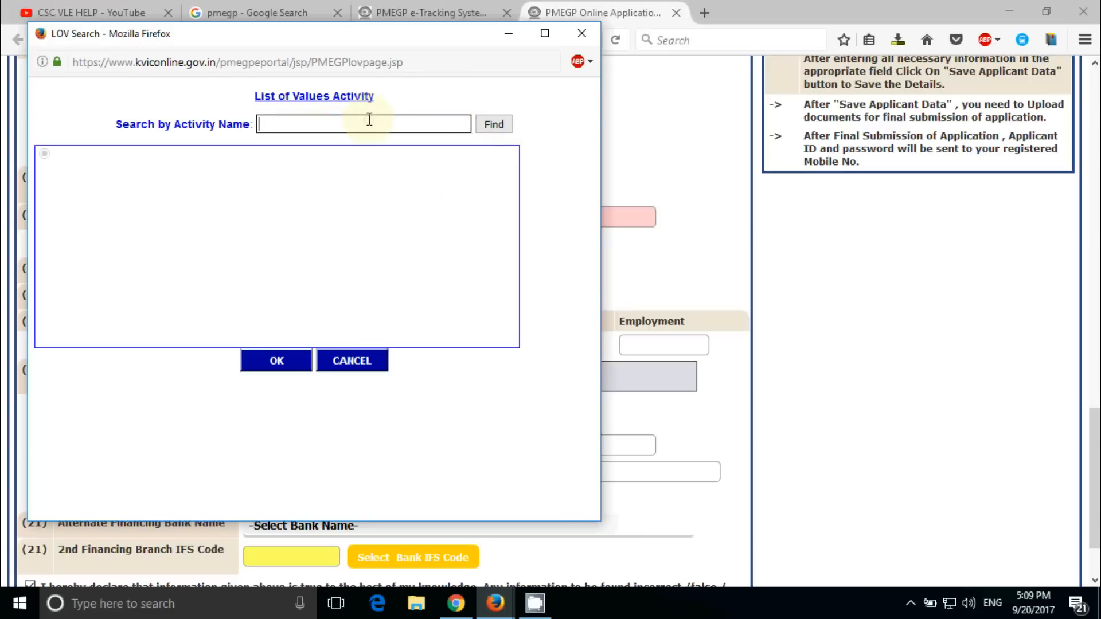
pyautogui.write('hardware')
pyautogui.click(493, 124)
# Search 'computer', choose Cable T.V. Network/ Computer Centre, and start the product description 'Online Syber cafe'
pyautogui.click(406, 114)
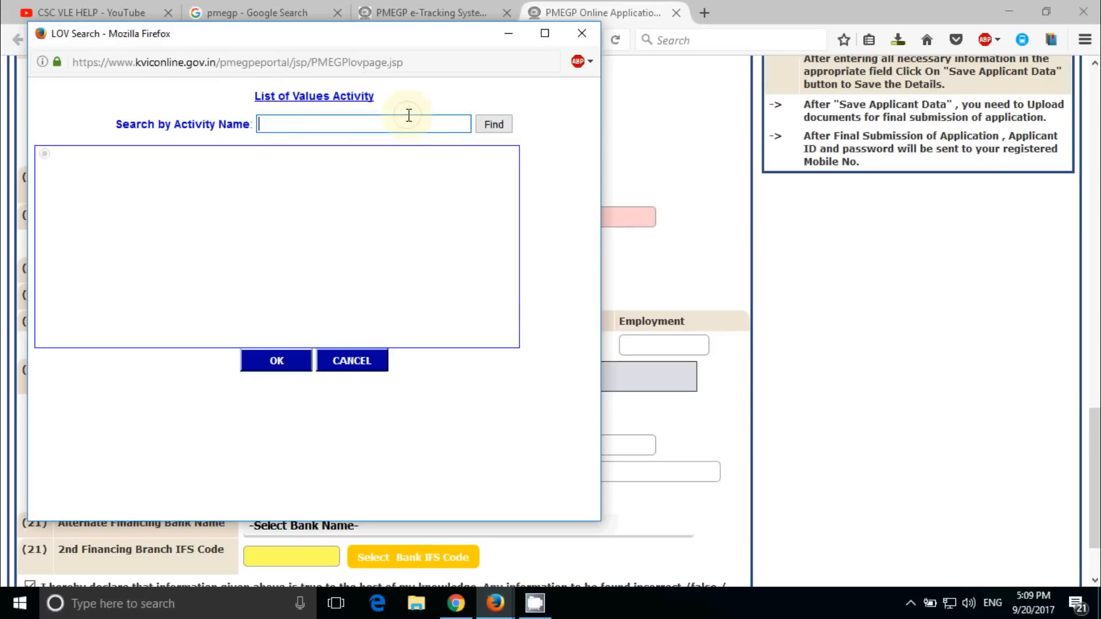
pyautogui.write('computer')
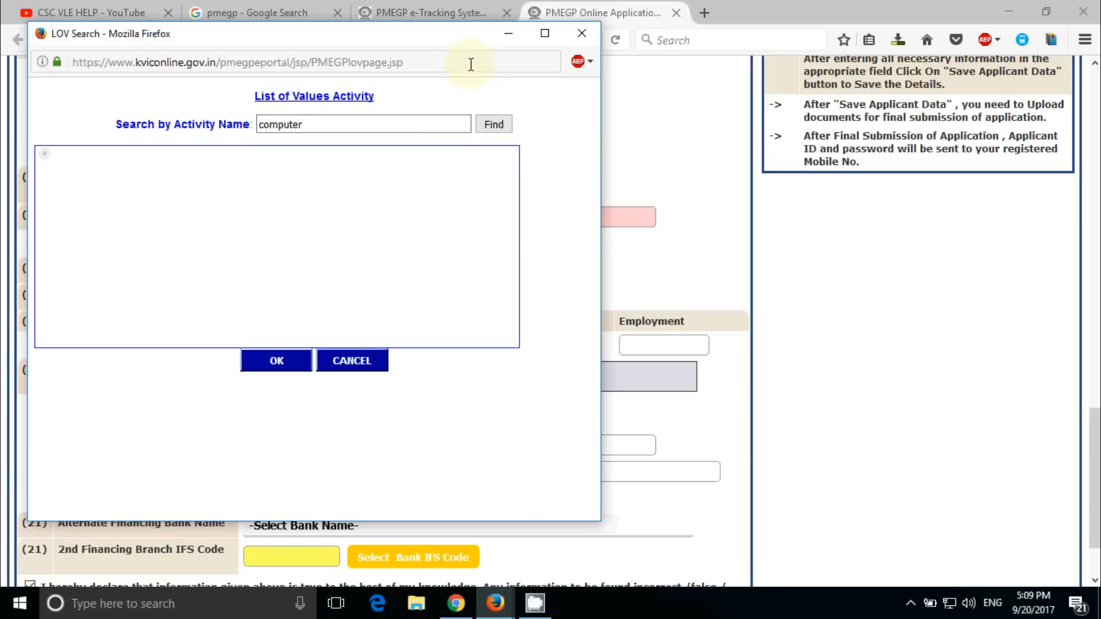
pyautogui.click(491, 124)
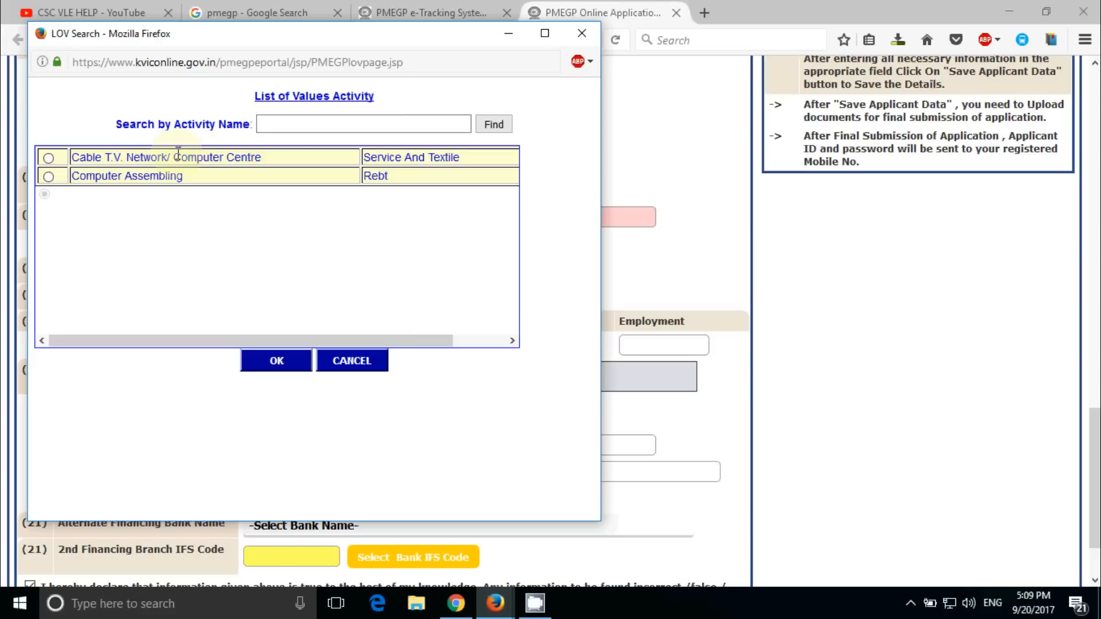
pyautogui.click(48, 176)
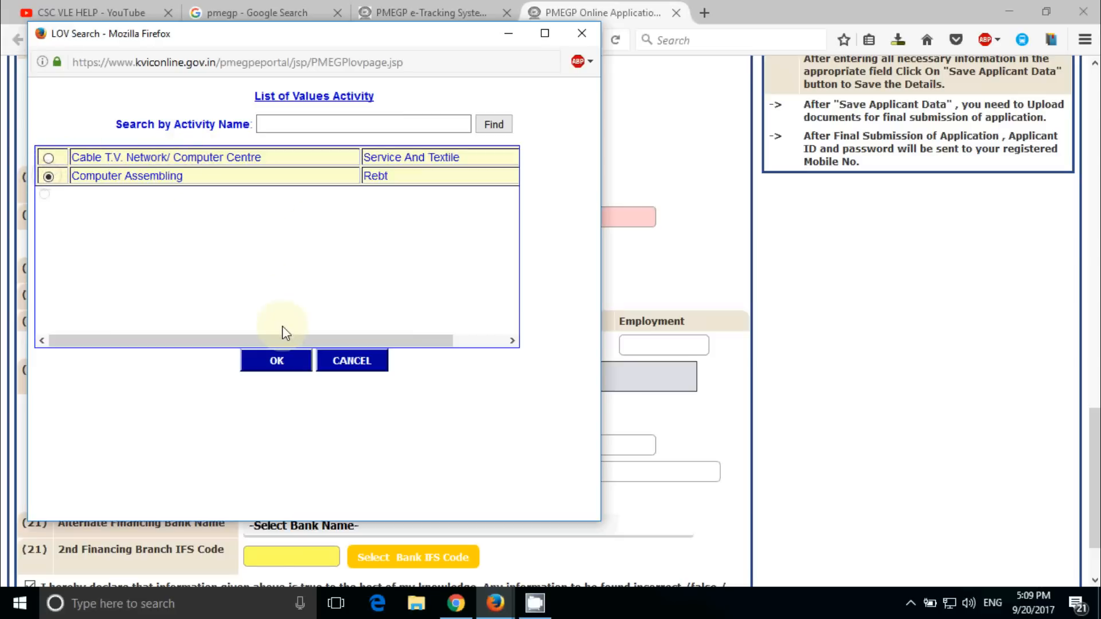
pyautogui.click(49, 158)
pyautogui.click(280, 360)
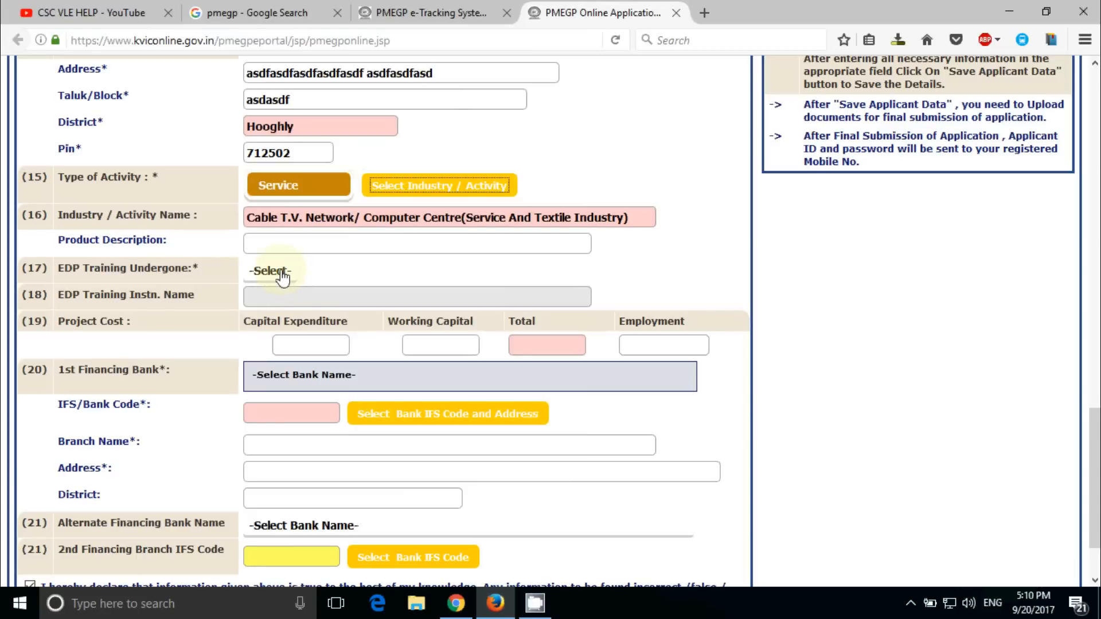
pyautogui.click(295, 246)
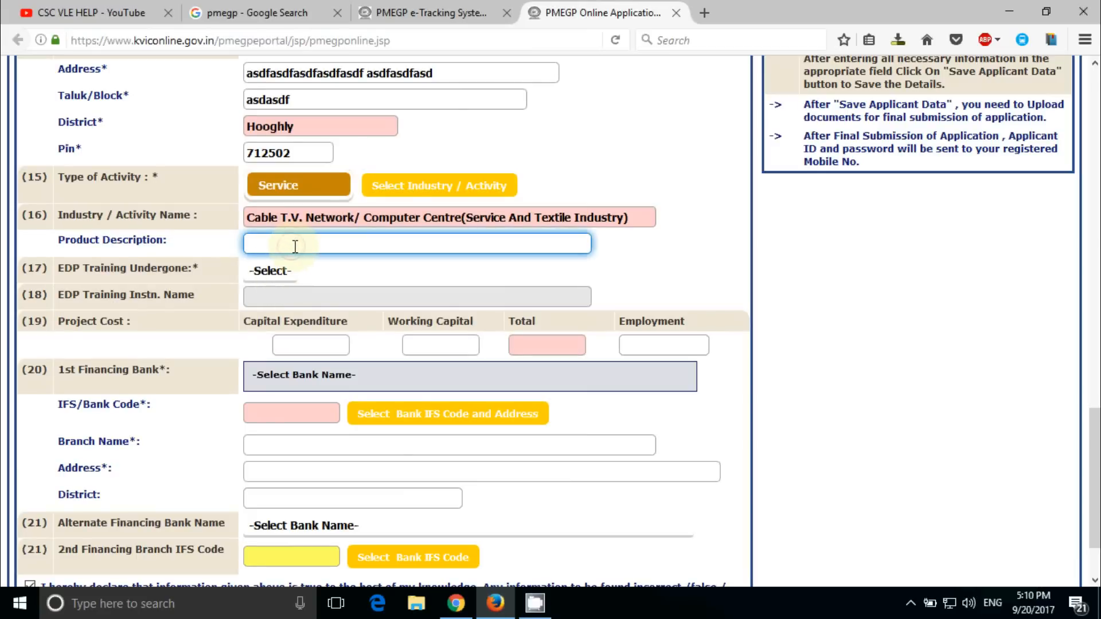
pyautogui.write('Online Syber ca')
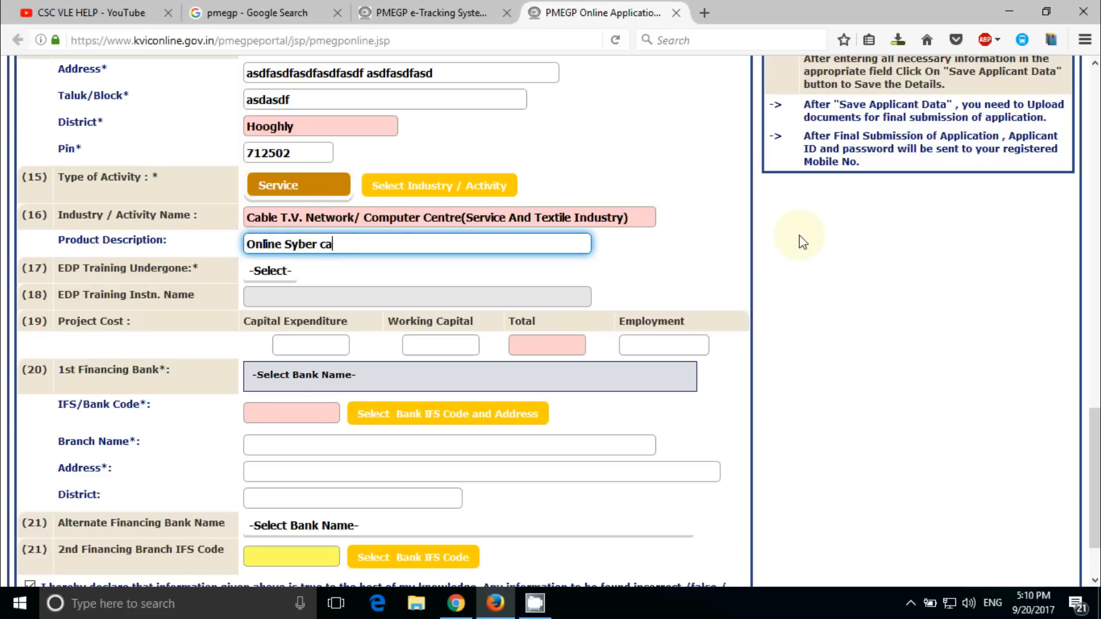
pyautogui.write('fe')
# Set EDP Training Undergone to No and enter capital expenditure 1500000
pyautogui.click(269, 272)
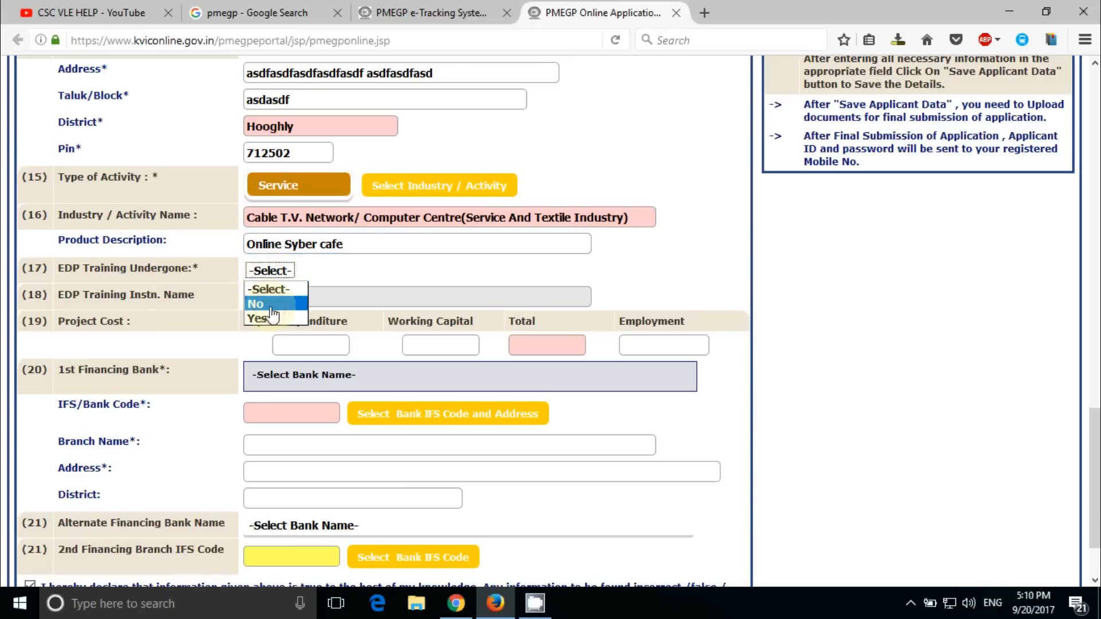
pyautogui.click(272, 306)
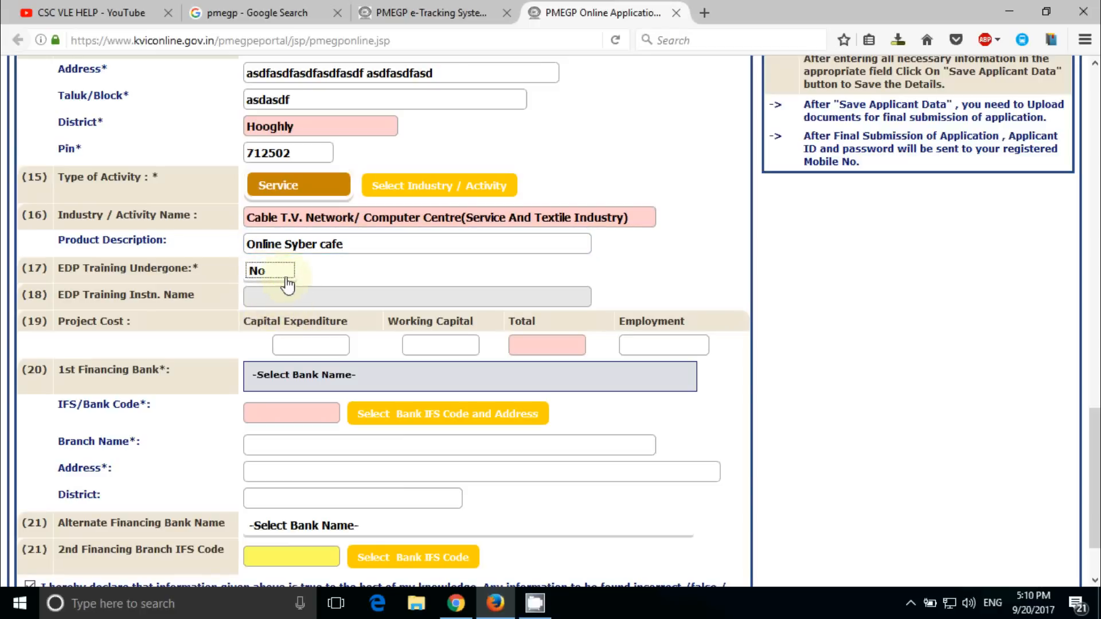
pyautogui.click(338, 349)
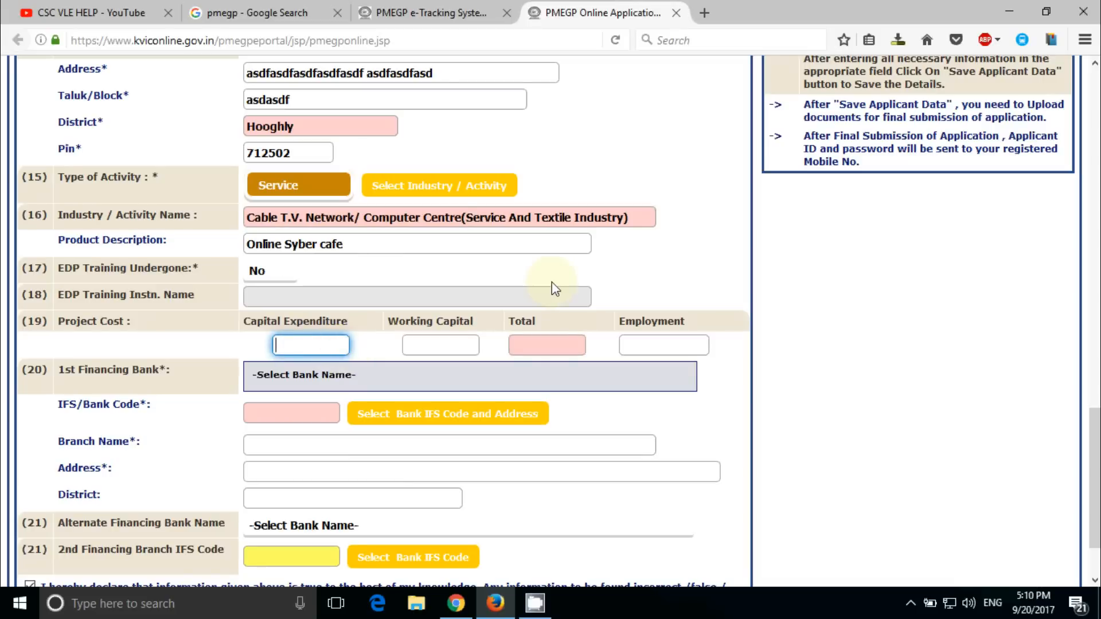
pyautogui.write('1500000')
pyautogui.press('Tab')
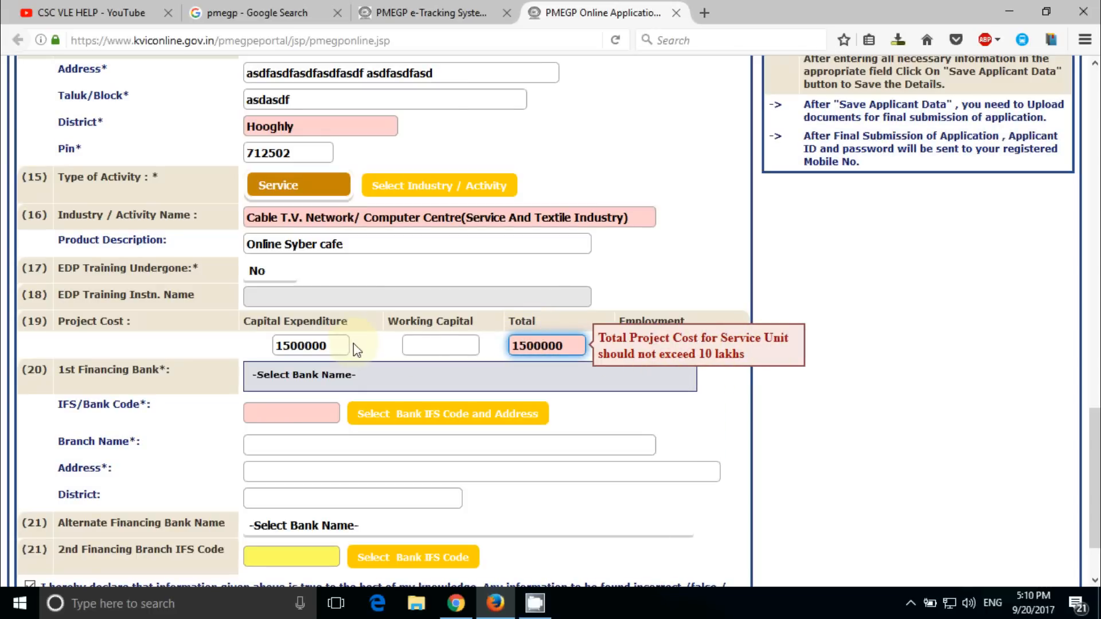
# Change capital expenditure to 1000000 and enter working capital 1000000, totalling 2000000
pyautogui.doubleClick(292, 348)
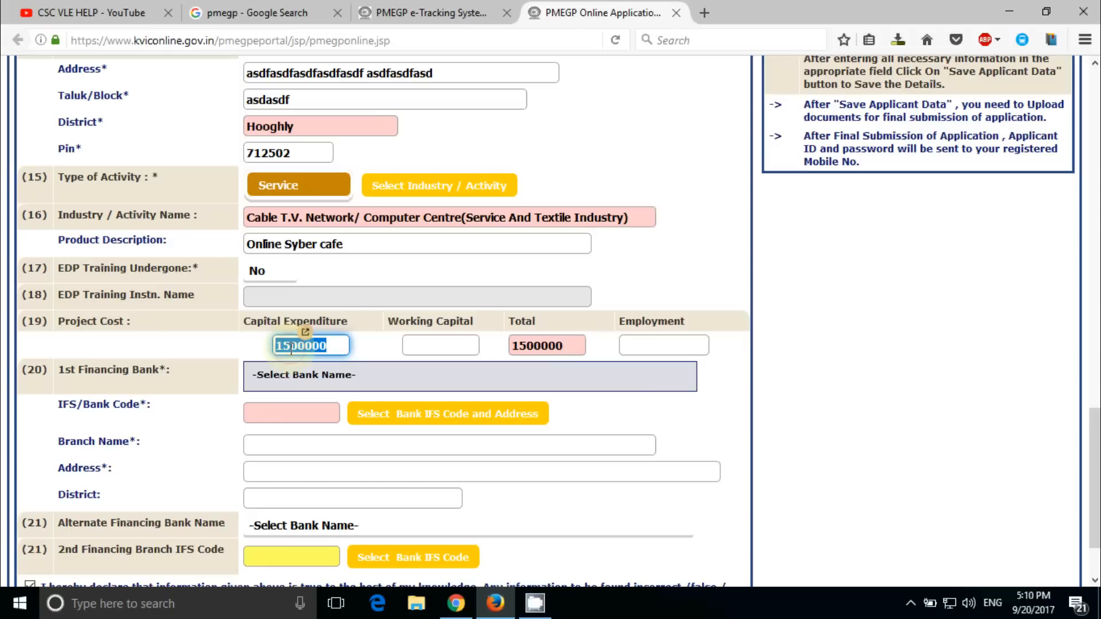
pyautogui.write('1000')
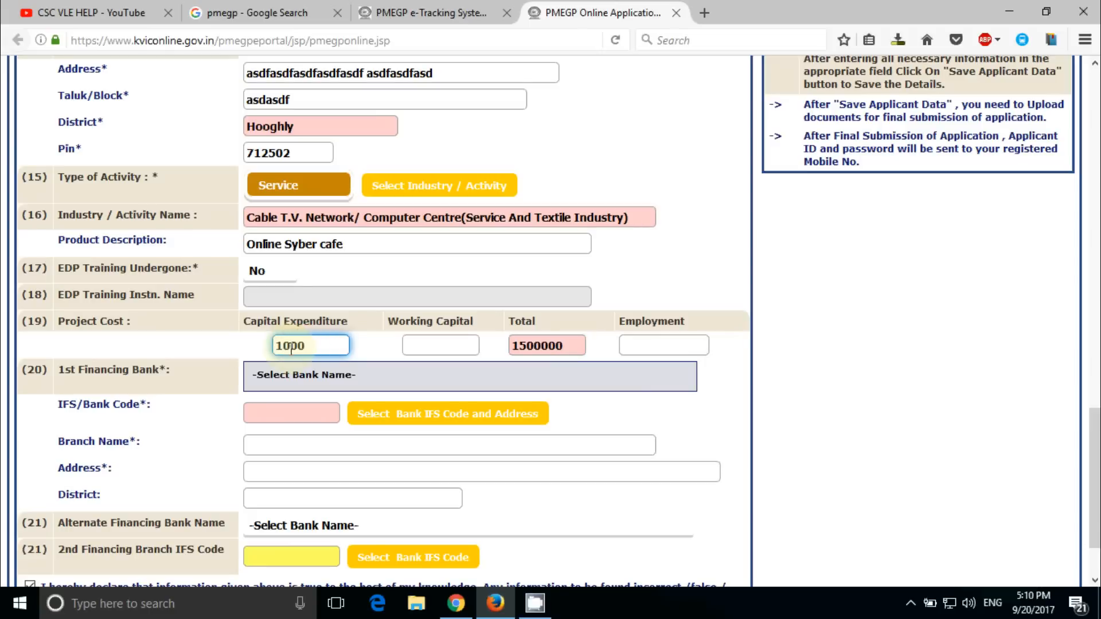
pyautogui.write('000')
pyautogui.press('Tab')
pyautogui.write('10')
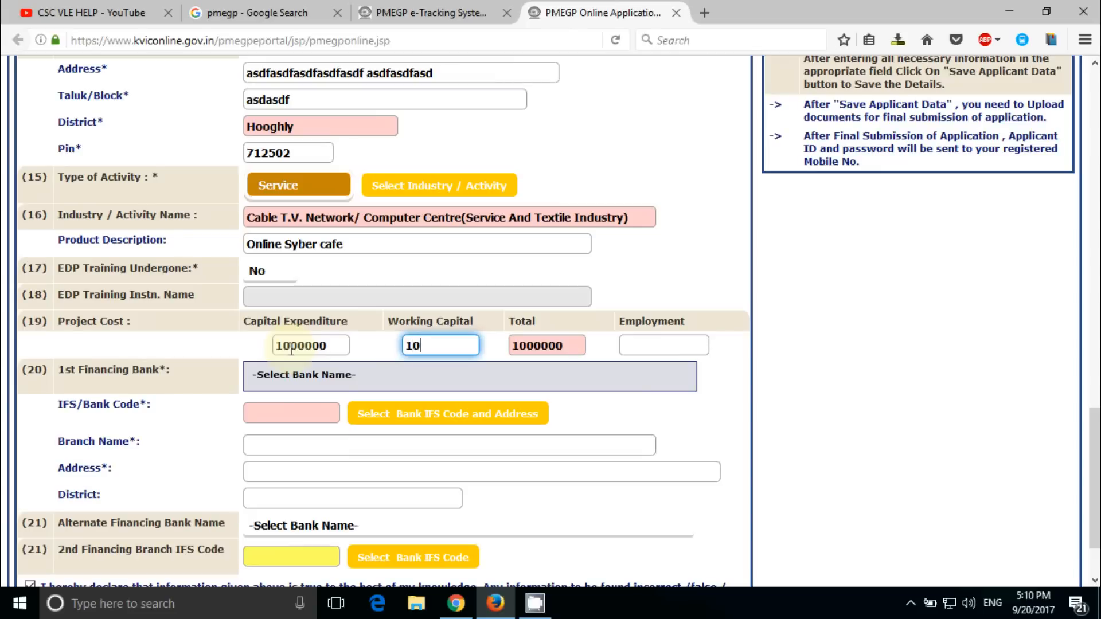
pyautogui.write('00000')
pyautogui.click(566, 338)
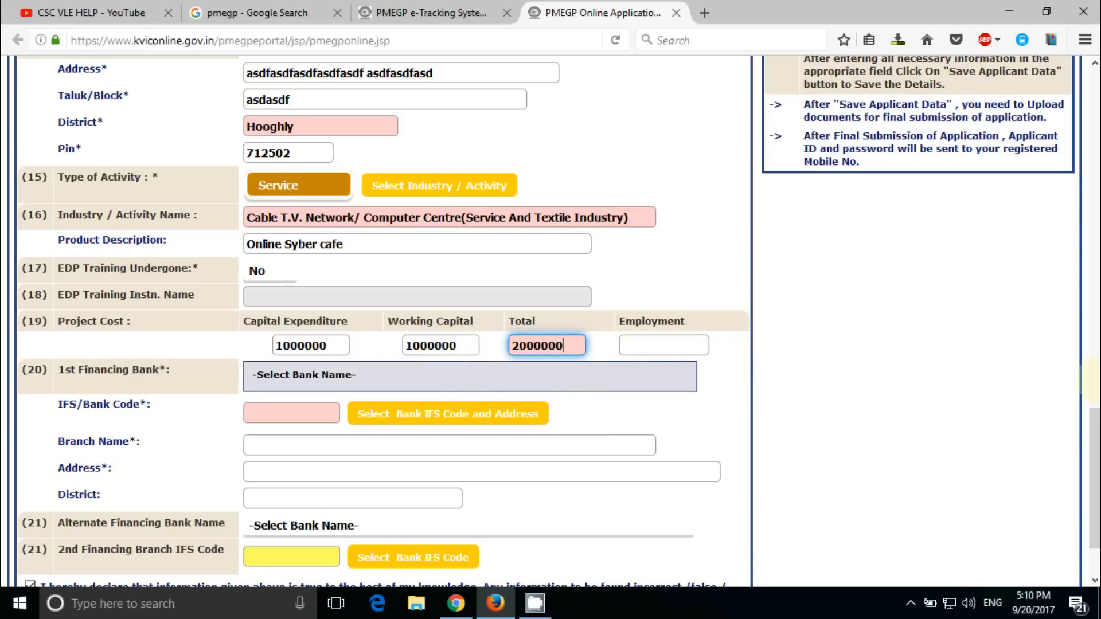
pyautogui.moveTo(1094, 439); pyautogui.dragTo(1092, 493)
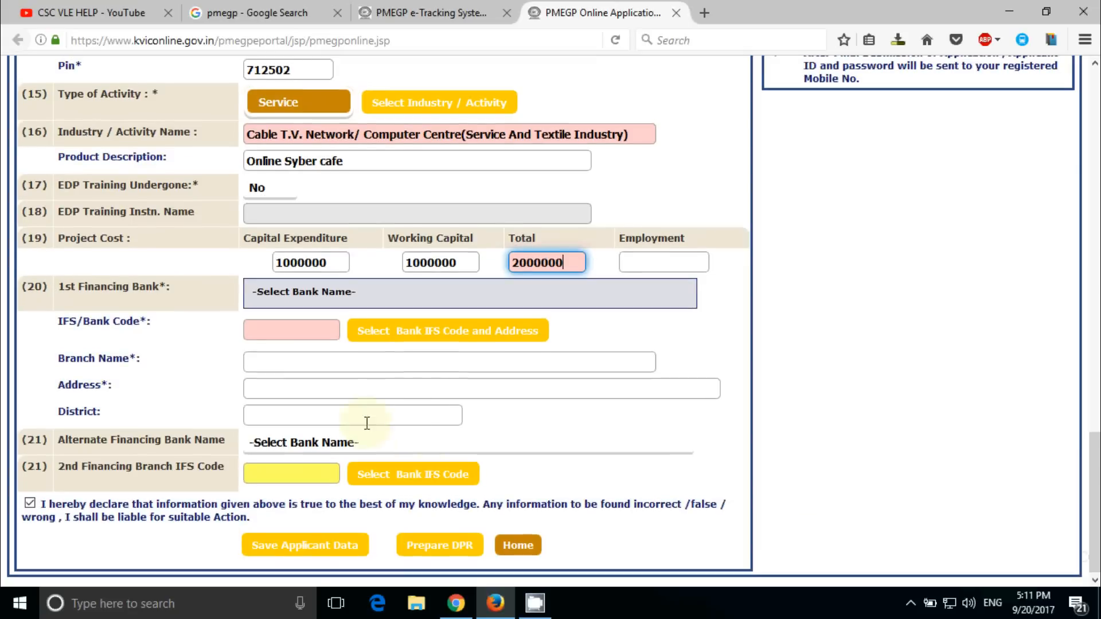
# Replace capital expenditure with 500000 and working capital with 400000 (total 900000), and enter employment 10
pyautogui.doubleClick(309, 262)
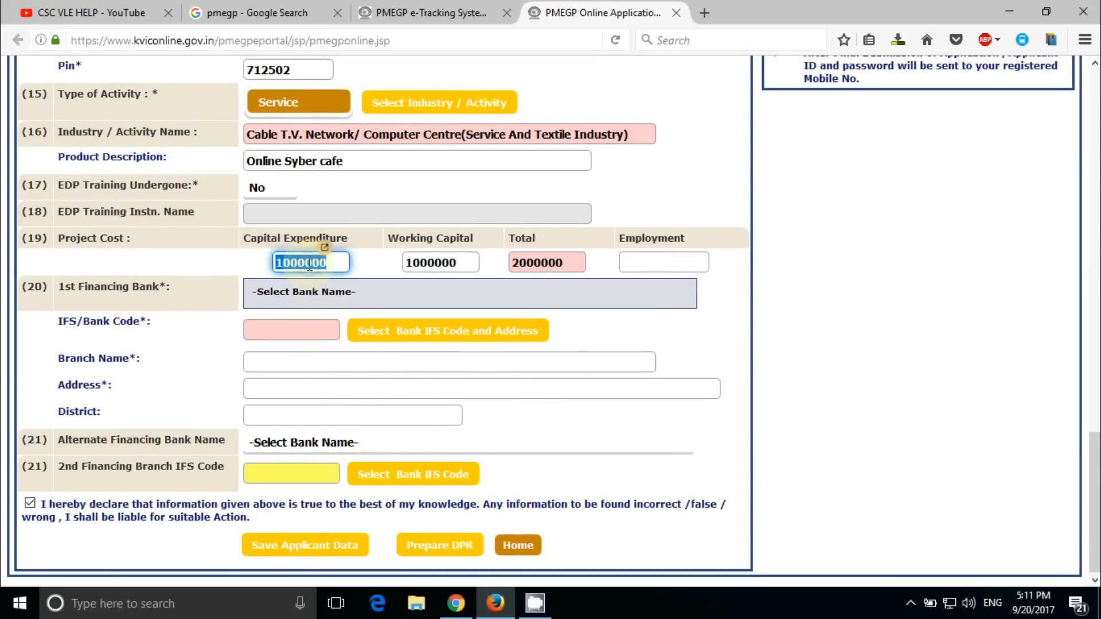
pyautogui.write('500000')
pyautogui.press('Tab')
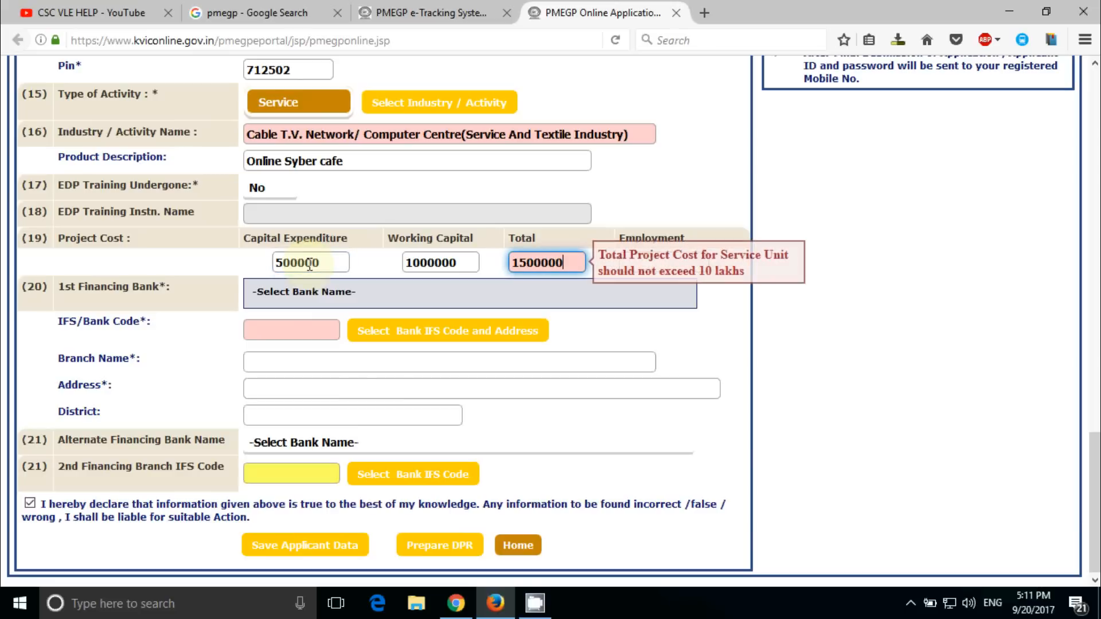
pyautogui.doubleClick(427, 262)
pyautogui.write('4')
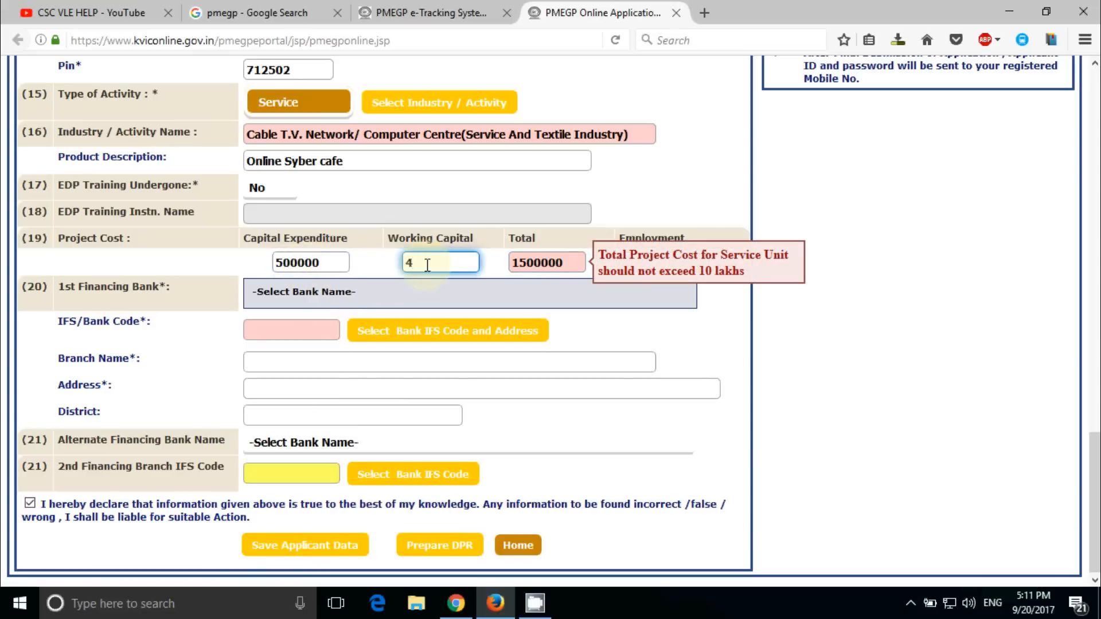
pyautogui.write('00000')
pyautogui.click(576, 263)
pyautogui.click(683, 268)
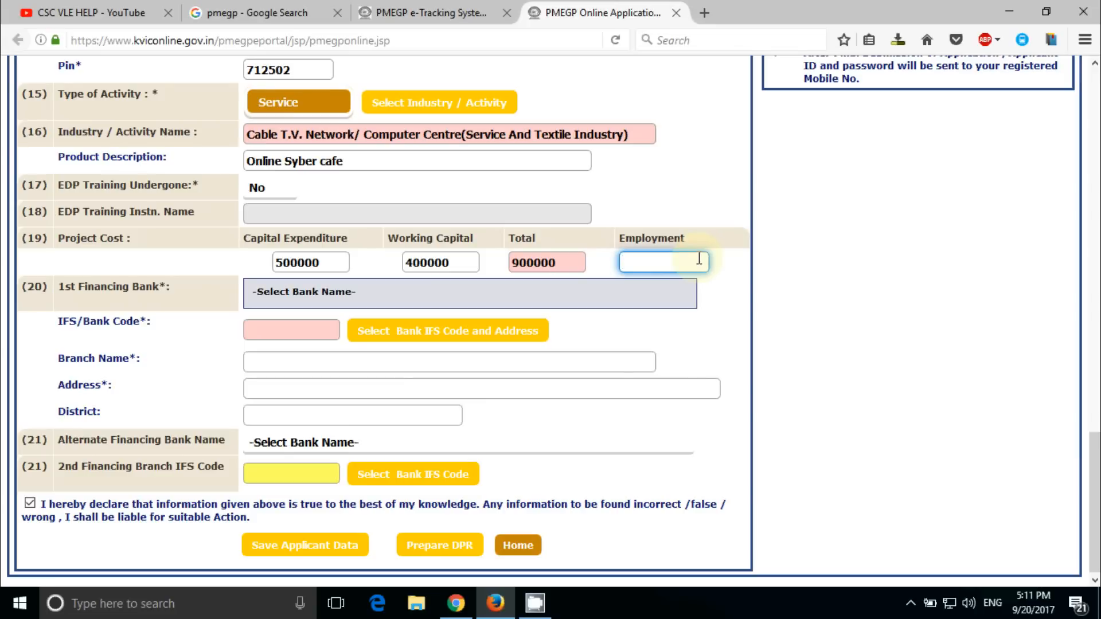
pyautogui.write('10')
# Filter and scroll the bank list, then select SOUTH INDIAN BANK as the 1st Financing Bank
pyautogui.click(535, 295)
pyautogui.scroll(-5, 422, 439)
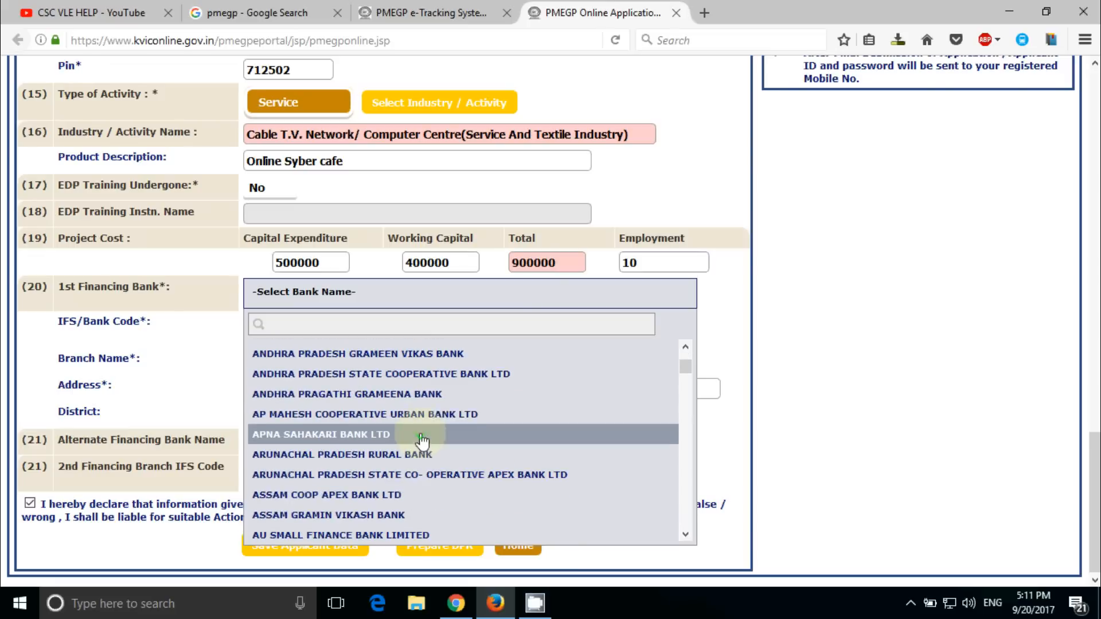
pyautogui.click(384, 324)
pyautogui.write('s')
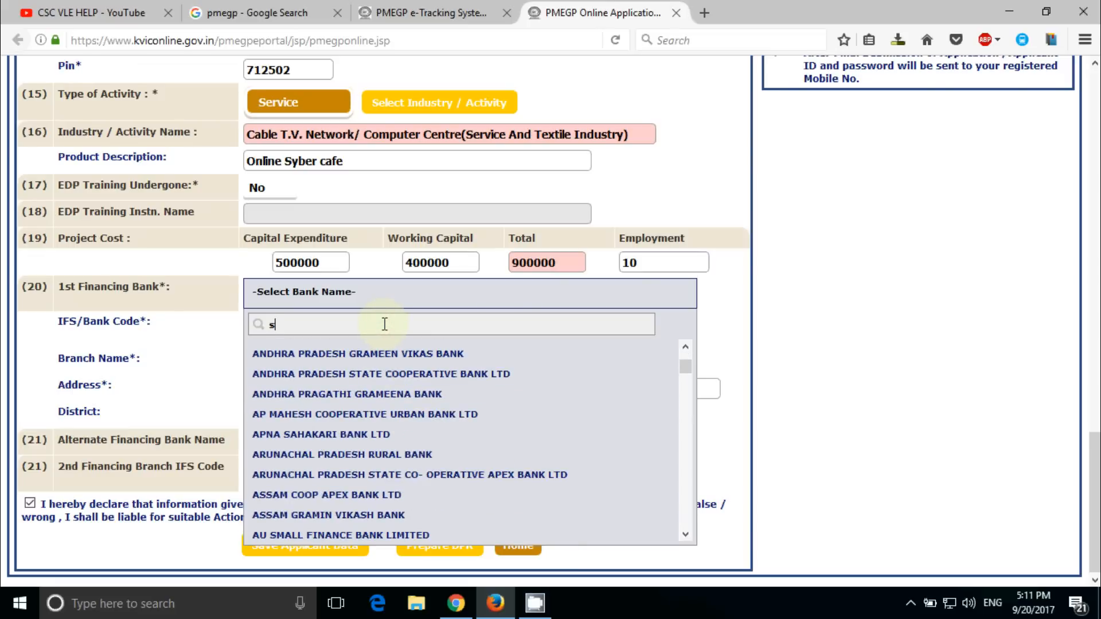
pyautogui.write('tate')
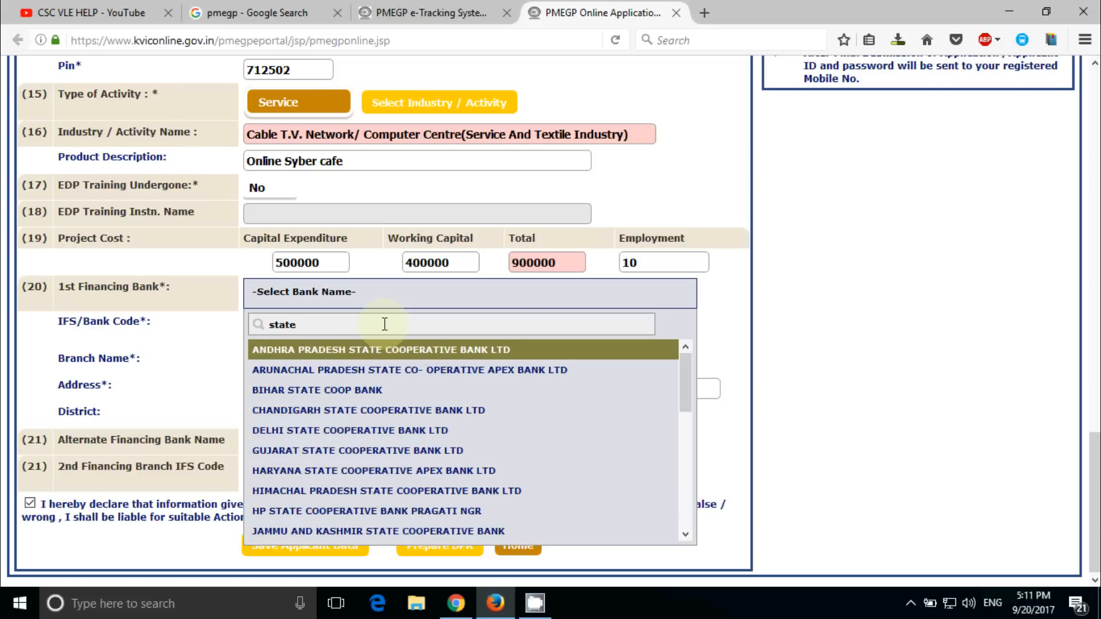
pyautogui.write(' v')
pyautogui.press('BackSpace')
pyautogui.press('BackSpace')
pyautogui.moveTo(686, 384); pyautogui.dragTo(686, 491)
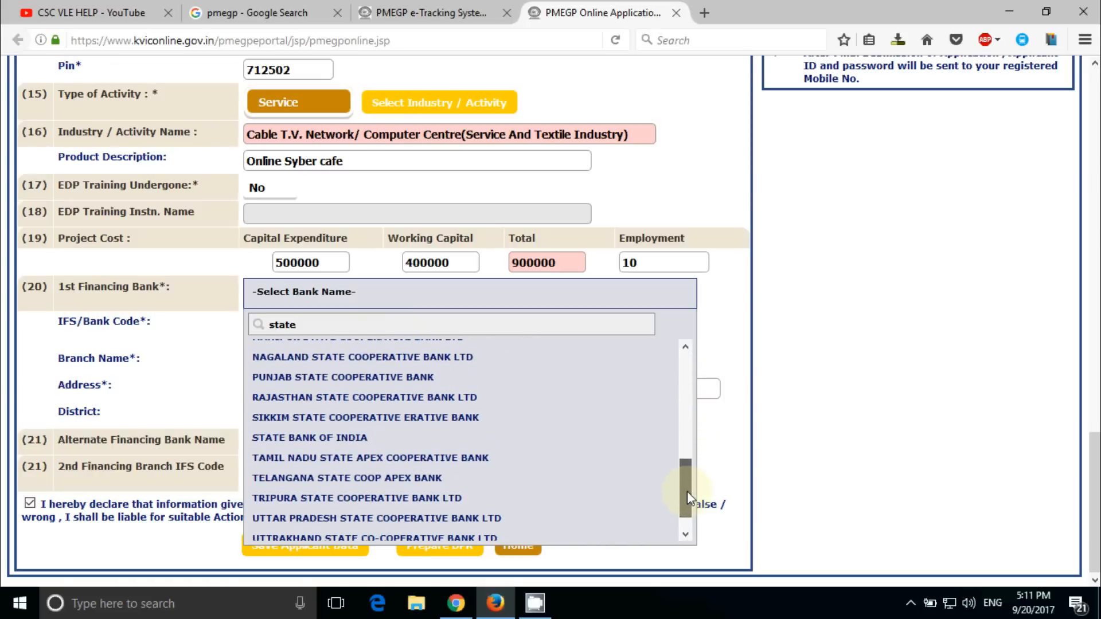
pyautogui.click(364, 422)
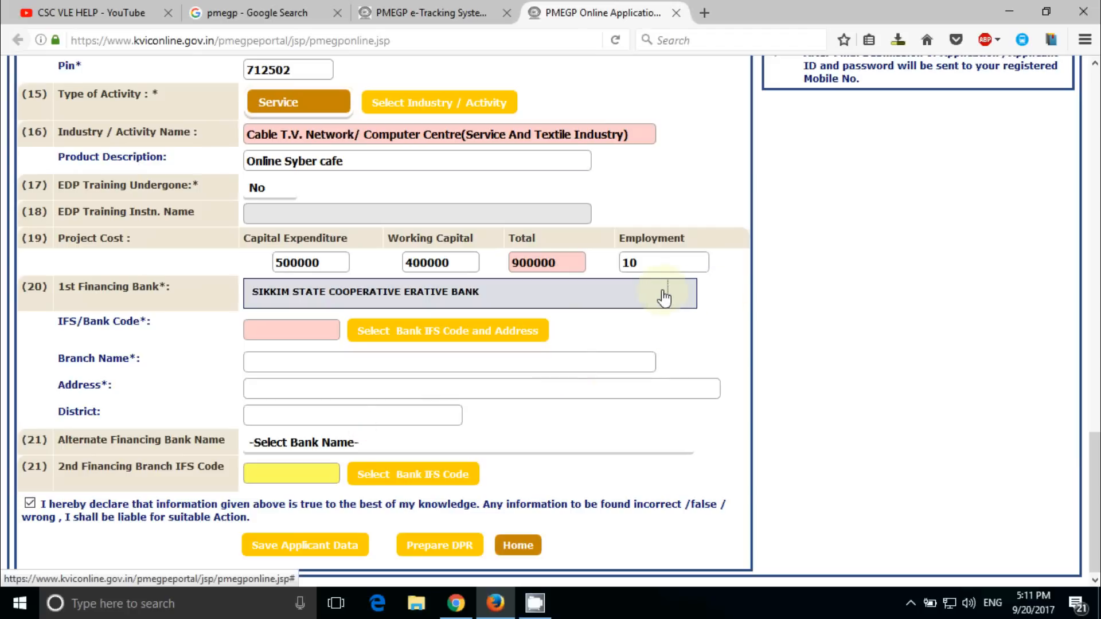
pyautogui.click(623, 294)
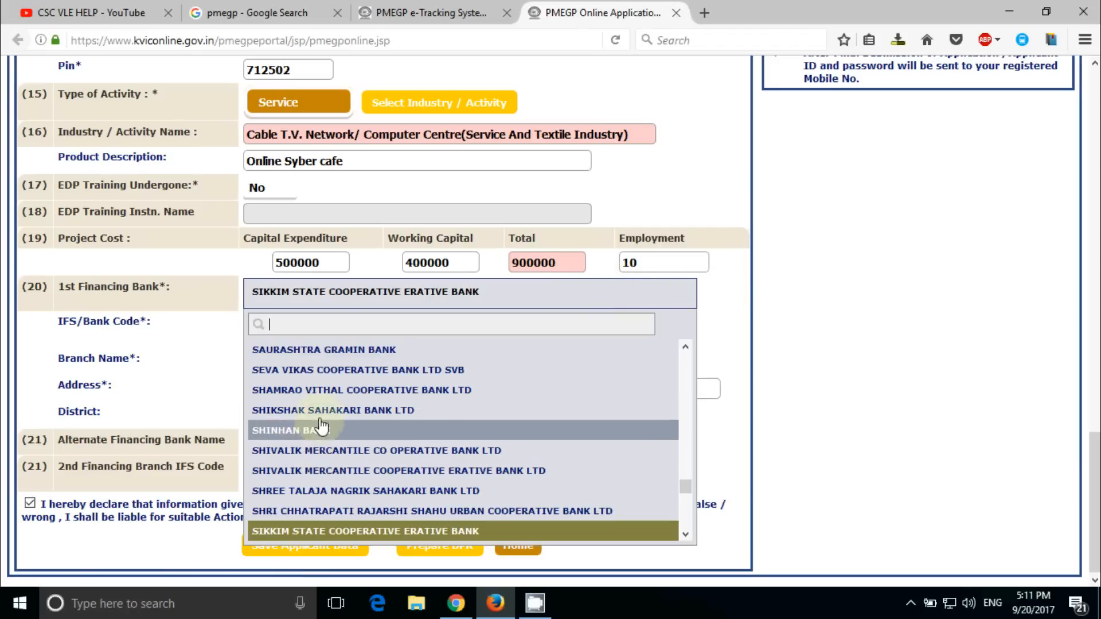
pyautogui.scroll(-3, 323, 439)
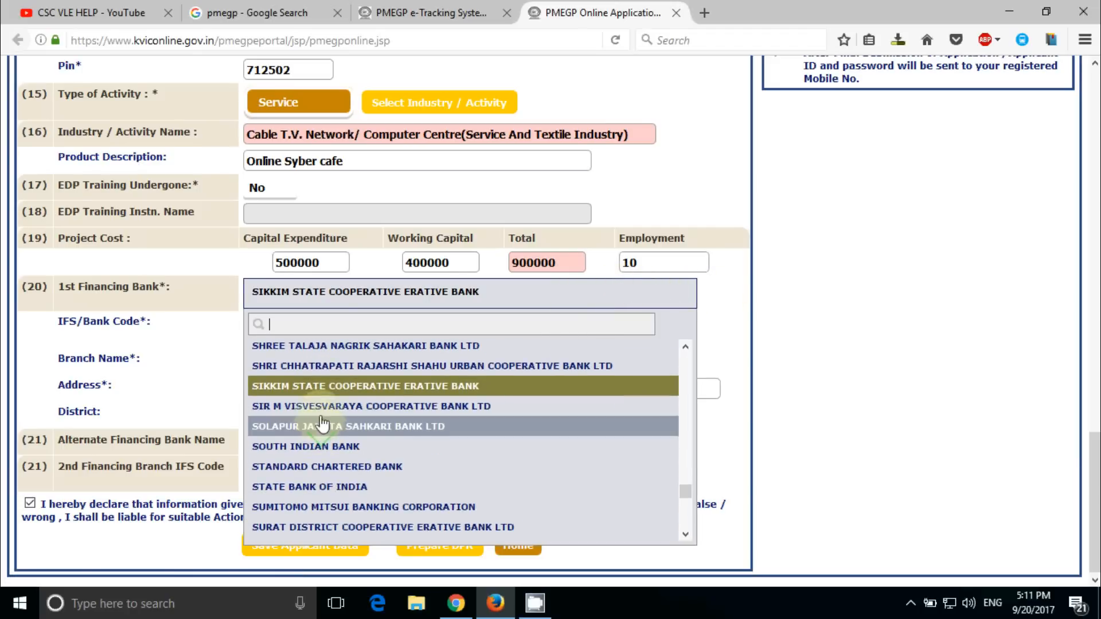
pyautogui.click(322, 447)
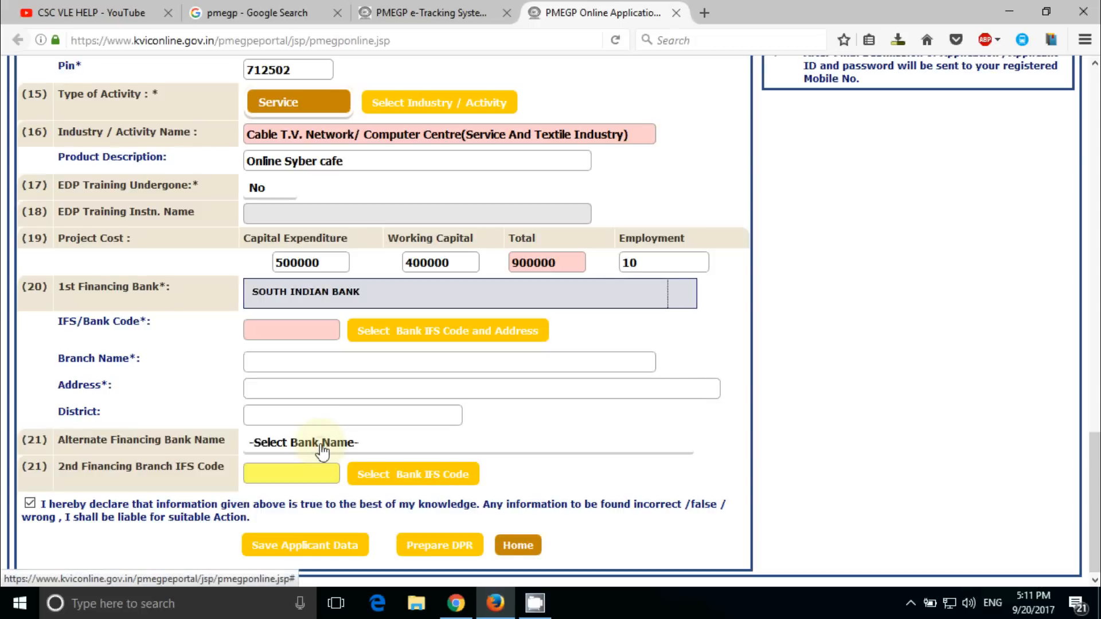
pyautogui.click(303, 336)
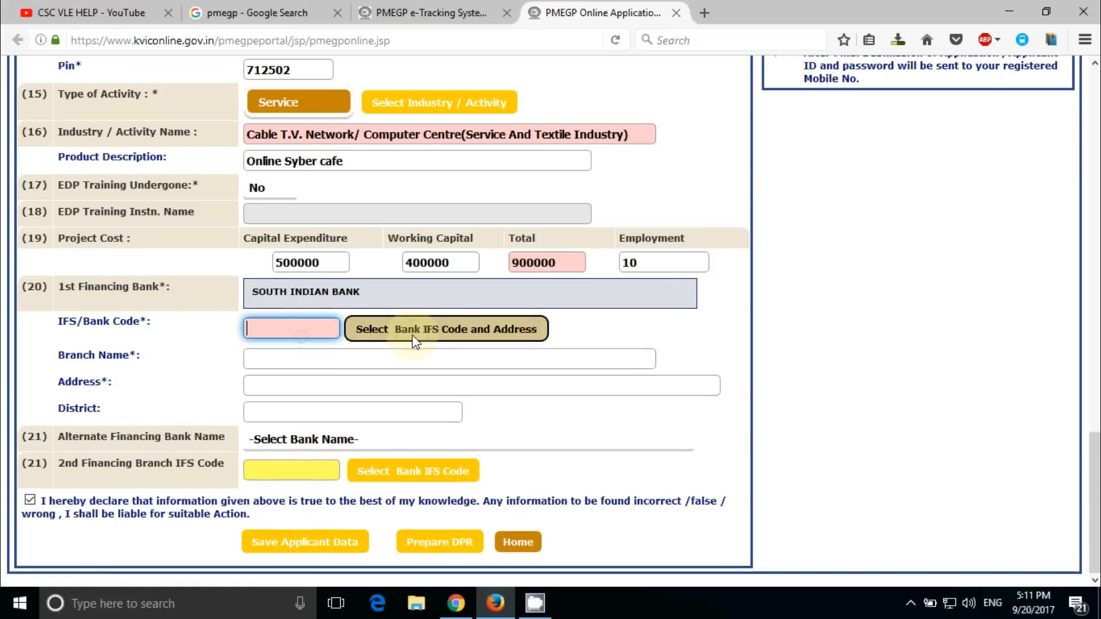
# Set the first bank's IFS code to SIBL0000129 (KOLKATA G.C AVENUE) and pick PRAGATHI COOPERATIVE BANK as alternate
pyautogui.click(410, 338)
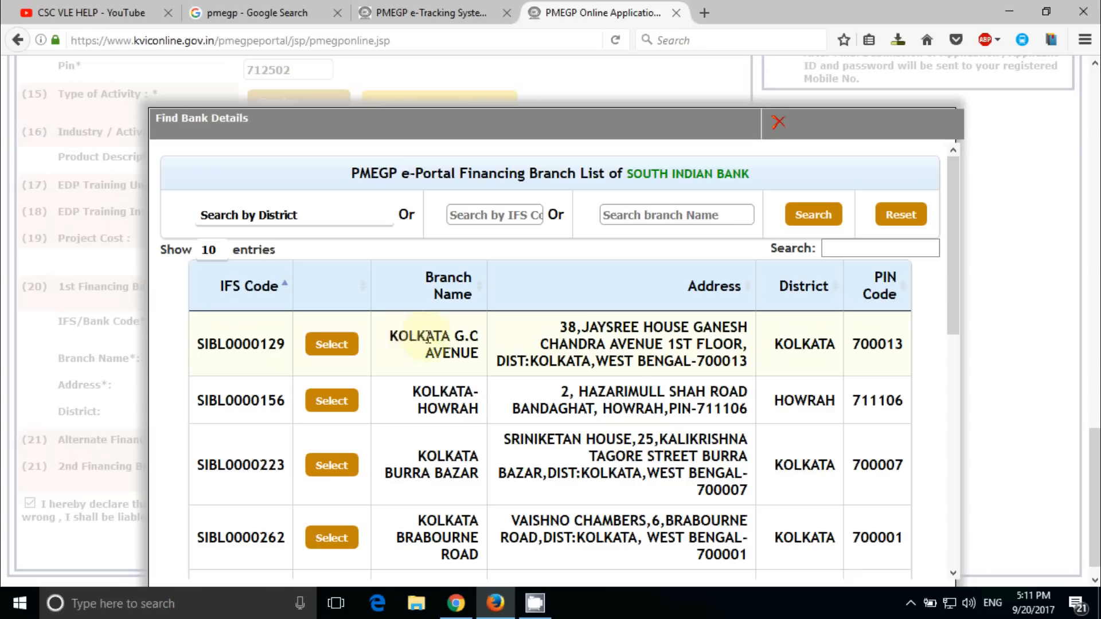
pyautogui.click(330, 345)
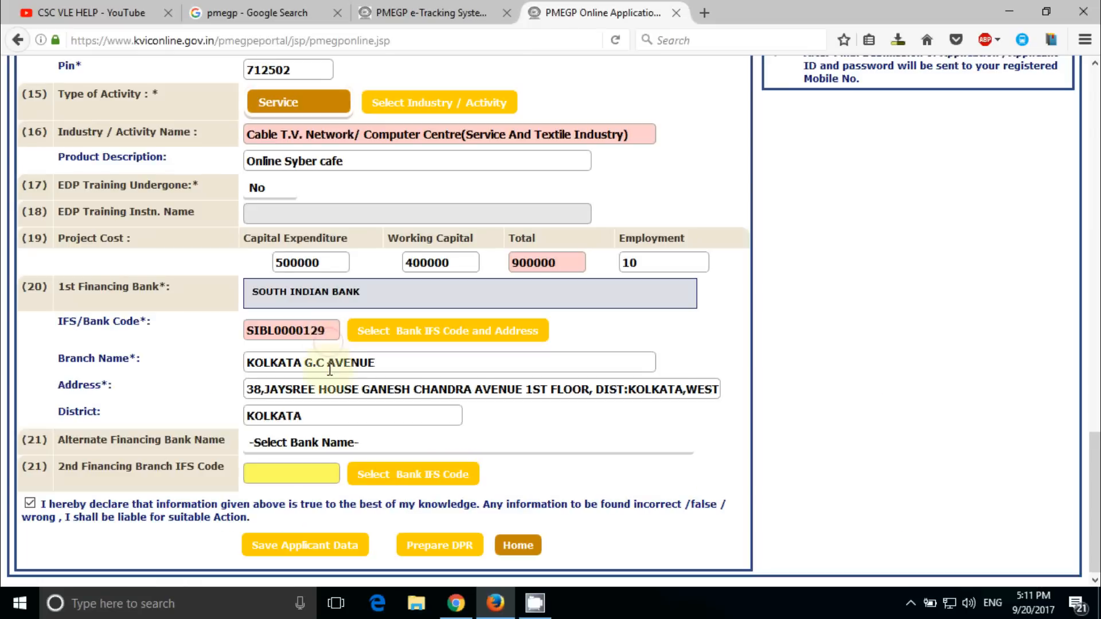
pyautogui.click(309, 444)
pyautogui.click(307, 424)
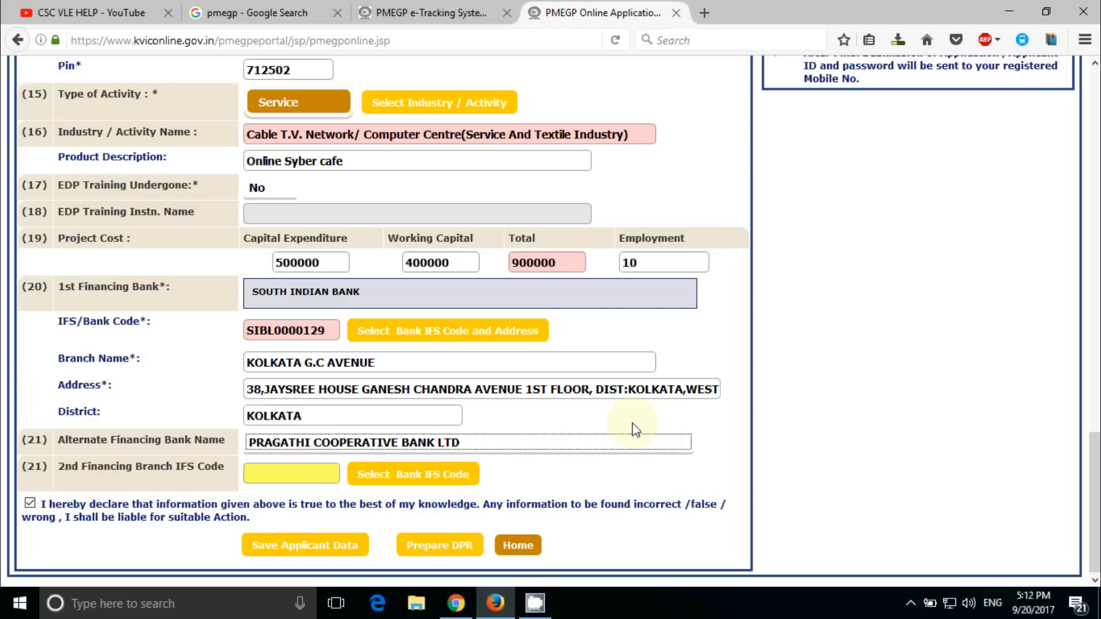
# Look up the alternate bank's branches, then reopen the alternate financing bank list to switch to IDBI BANK
pyautogui.click(377, 473)
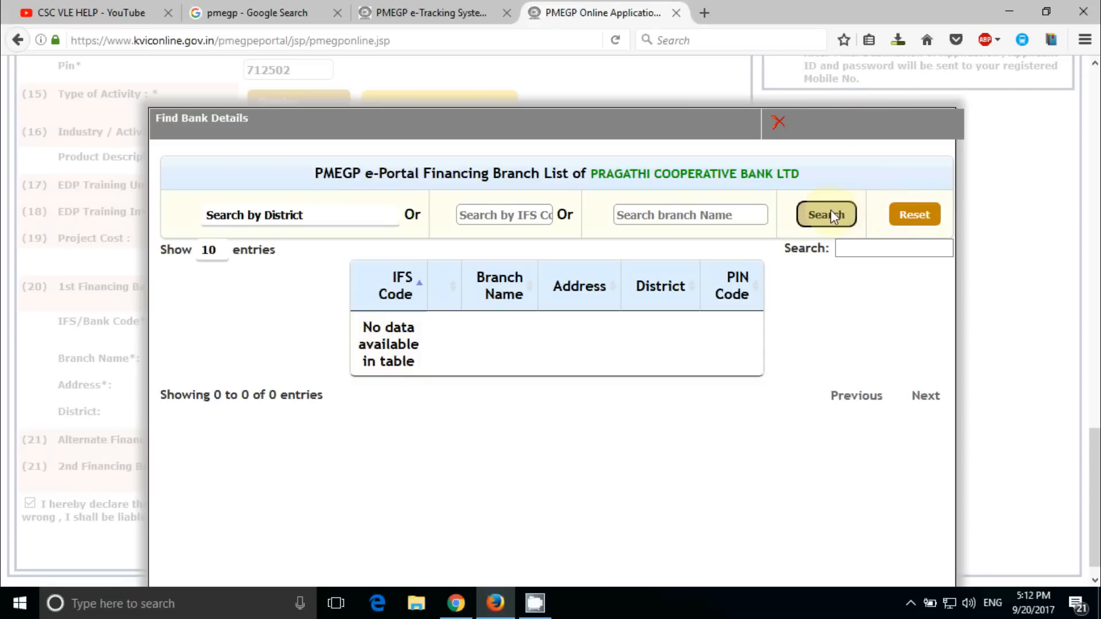
pyautogui.click(910, 603)
pyautogui.rightClick(910, 539)
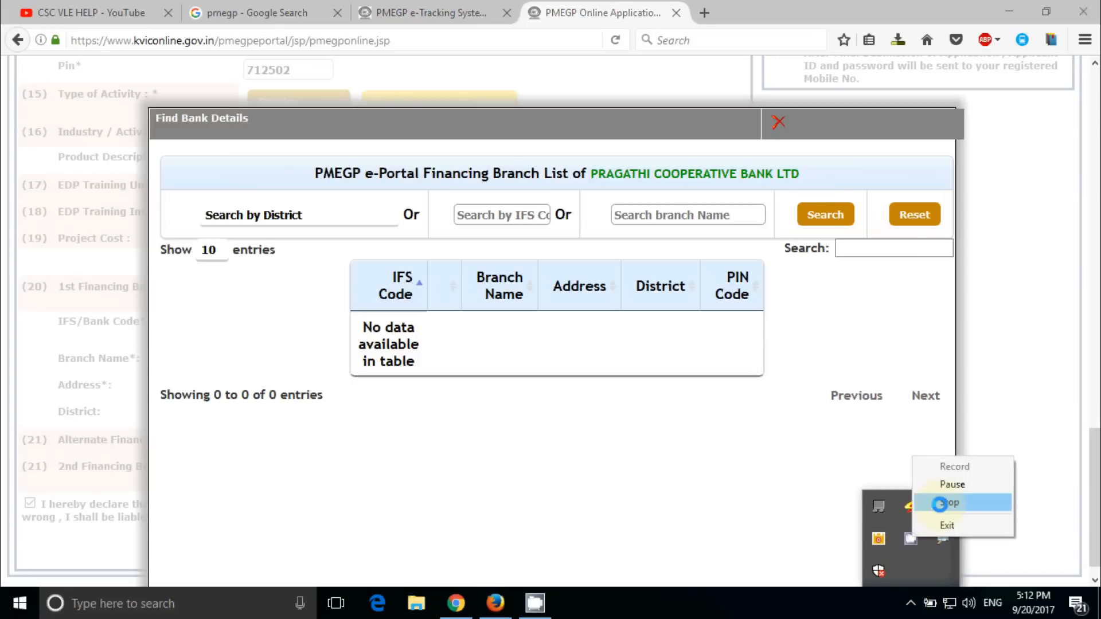
pyautogui.click(917, 502)
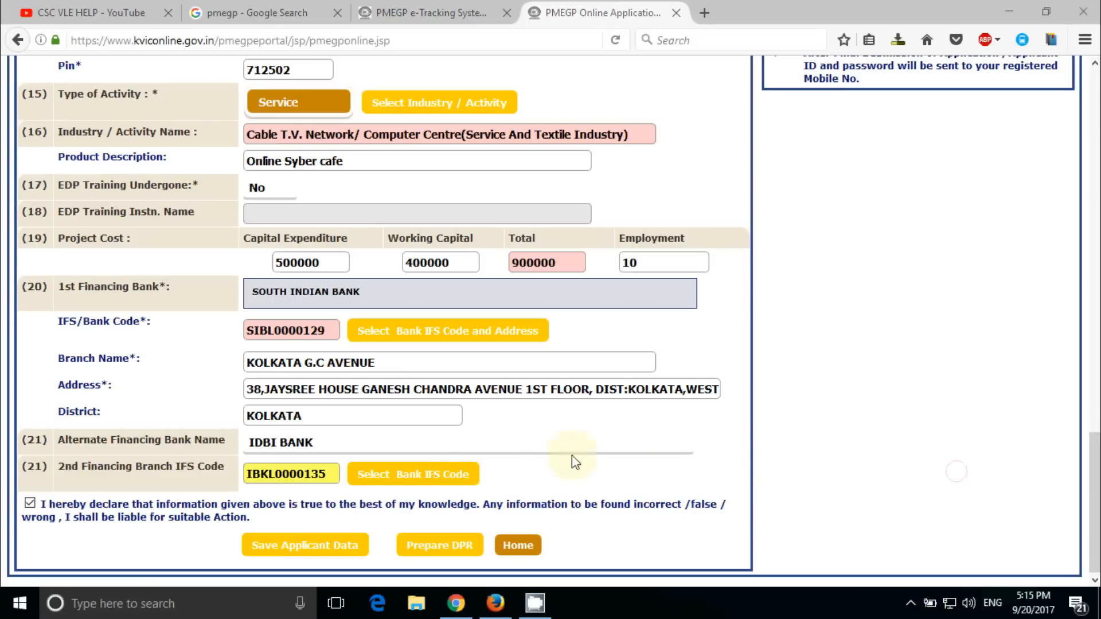
pyautogui.click(409, 442)
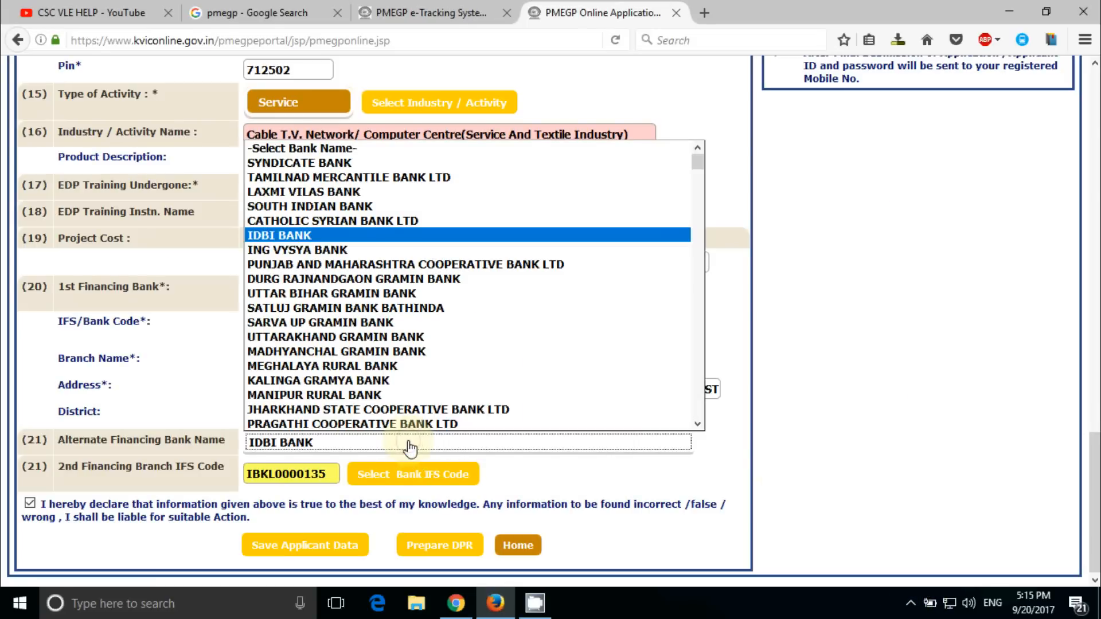
# Keep IDBI BANK as alternate with PARK STREET branch IFS IBKL0000012, then generate the DPR file
pyautogui.click(309, 236)
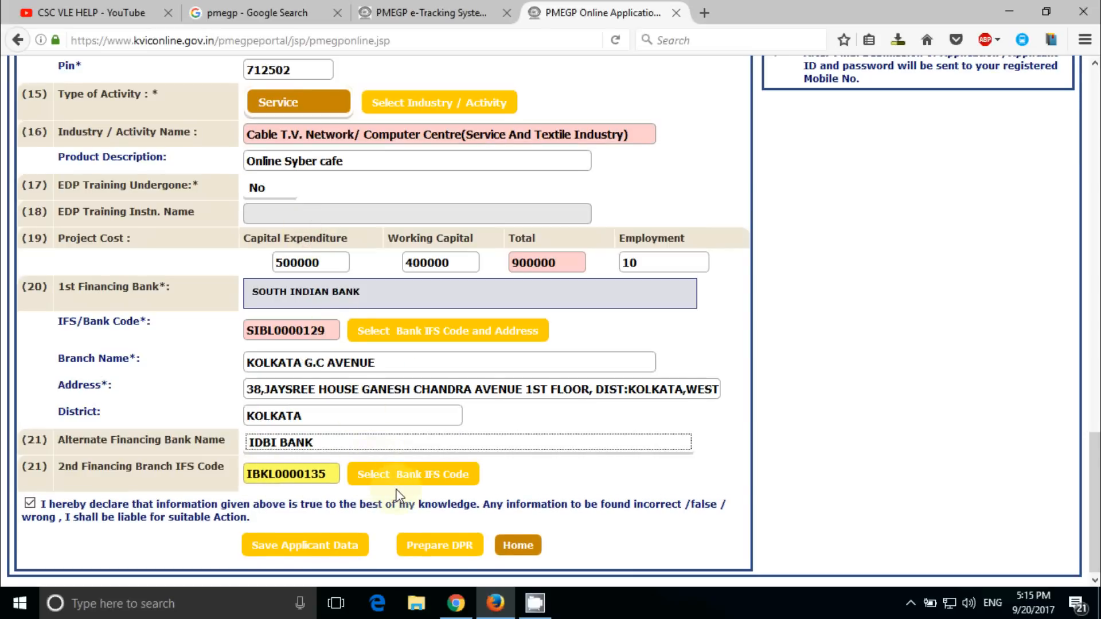
pyautogui.click(398, 474)
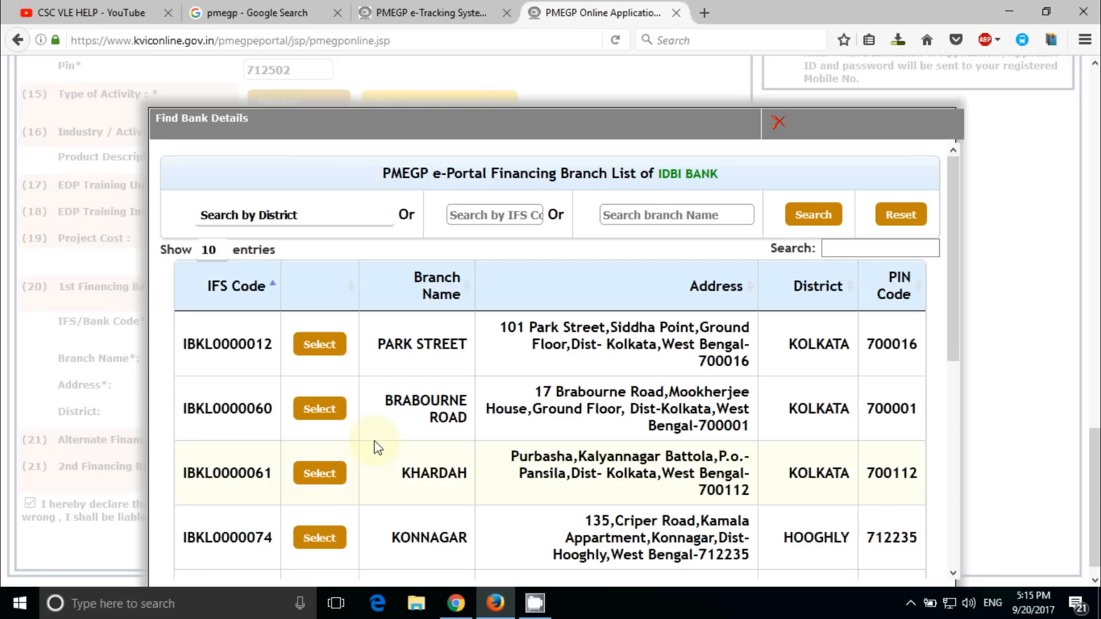
pyautogui.click(408, 346)
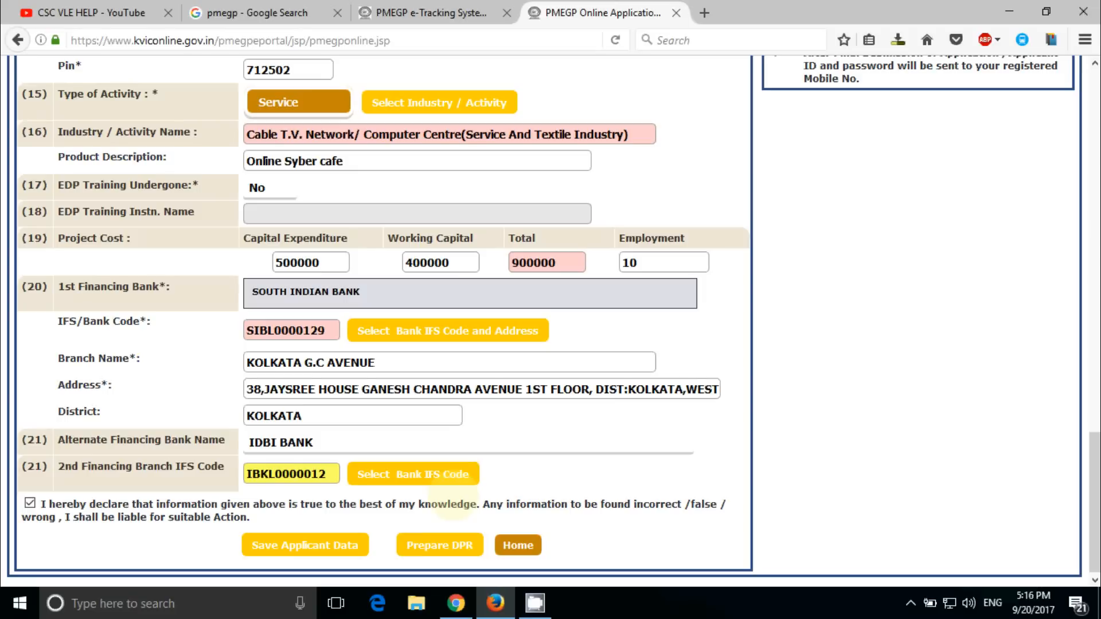
pyautogui.click(441, 546)
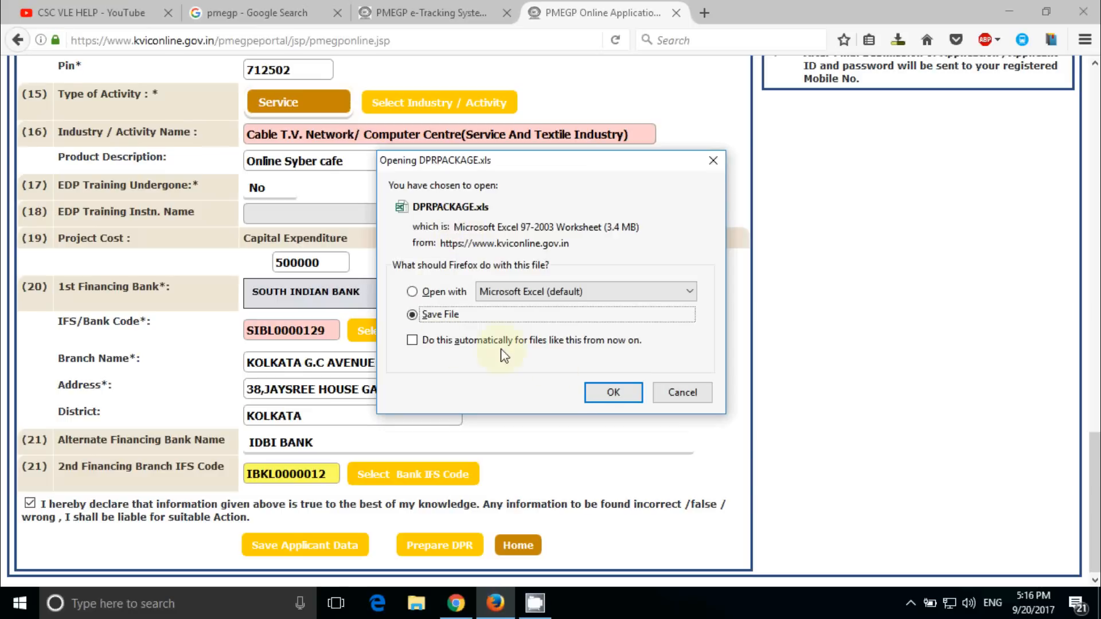
# Save DPRPACKAGE.xls to disk and open the downloaded DPRPACKAGE(2).xls from the Downloads list
pyautogui.click(613, 393)
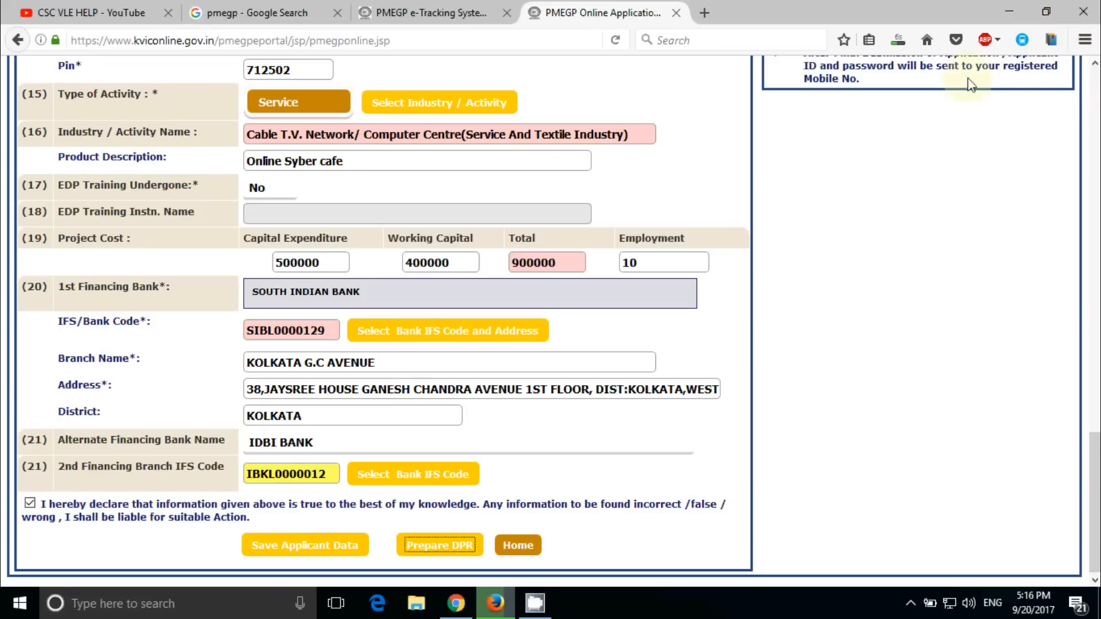
pyautogui.click(899, 42)
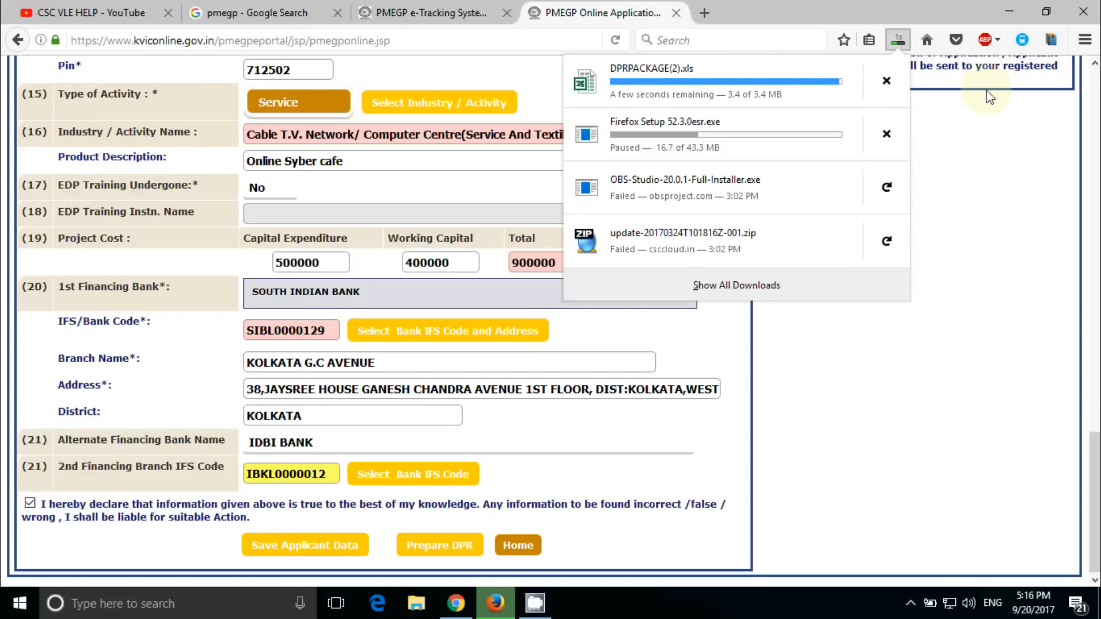
pyautogui.click(662, 100)
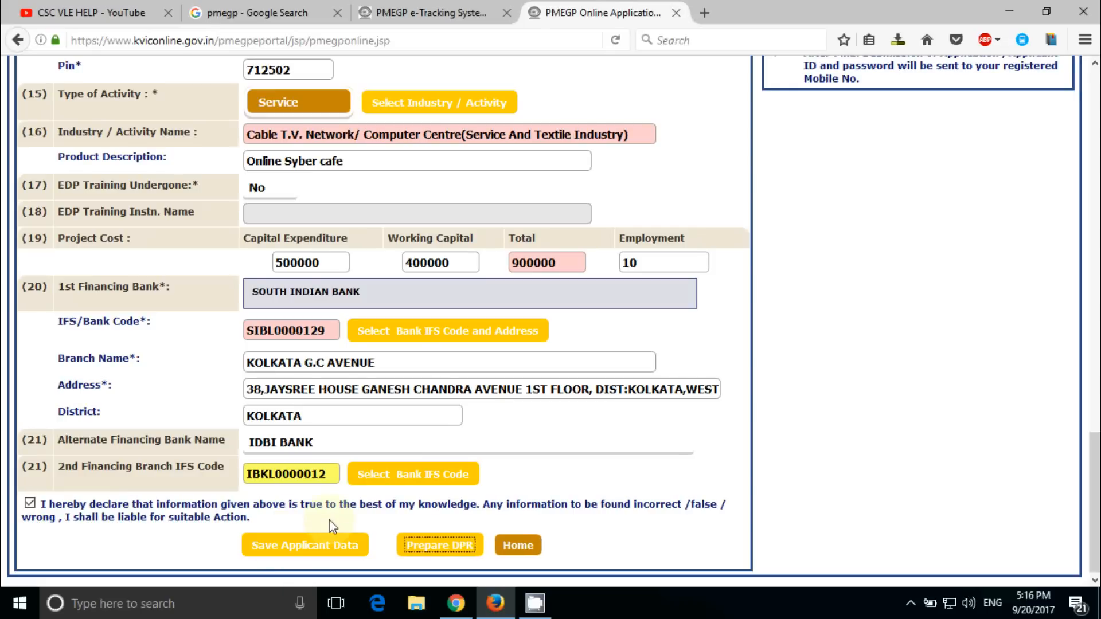
# Save the applicant data and confirm that login details go to the registered mobile
pyautogui.click(313, 549)
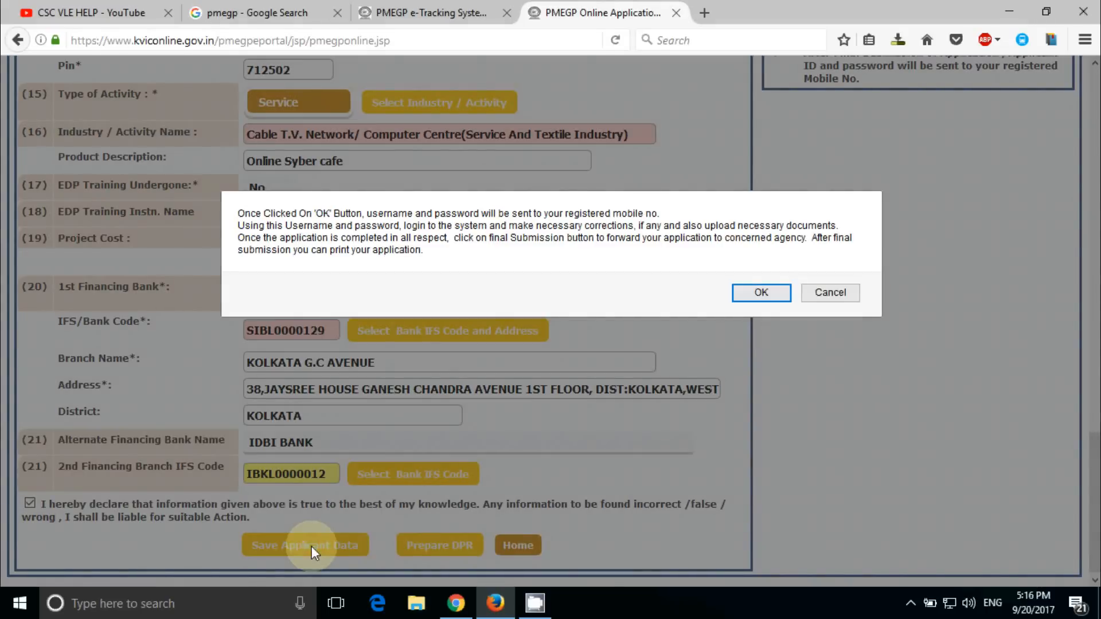
pyautogui.click(760, 294)
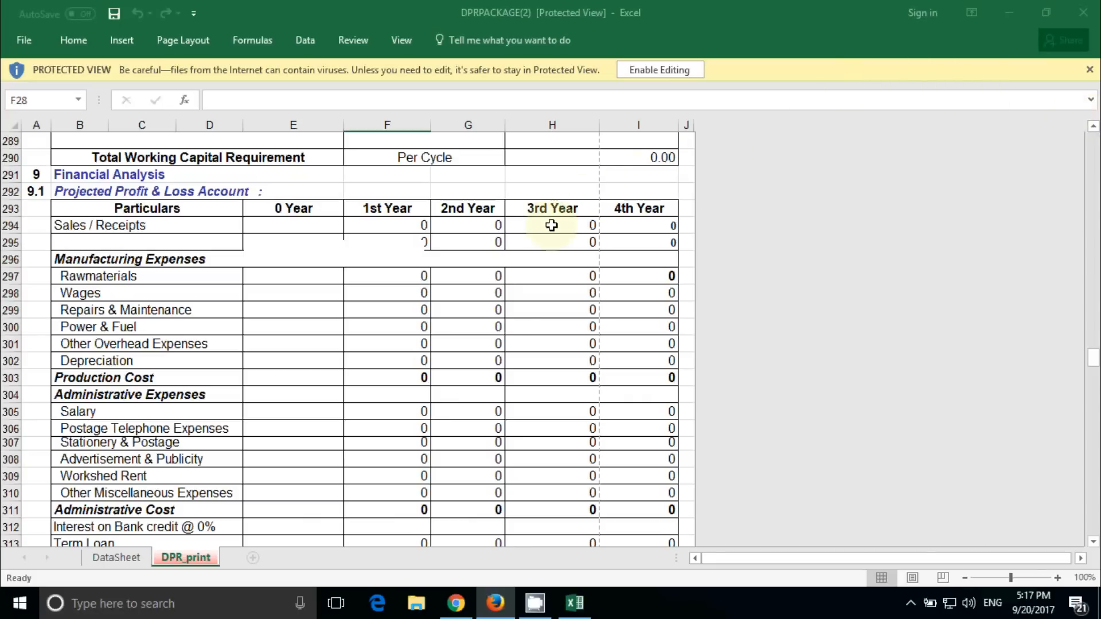
# Scroll up through the DPR_print sheet's financial sections and bring the DPRPACKAGE(2) spreadsheet to the front
pyautogui.scroll(4, 460, 338)
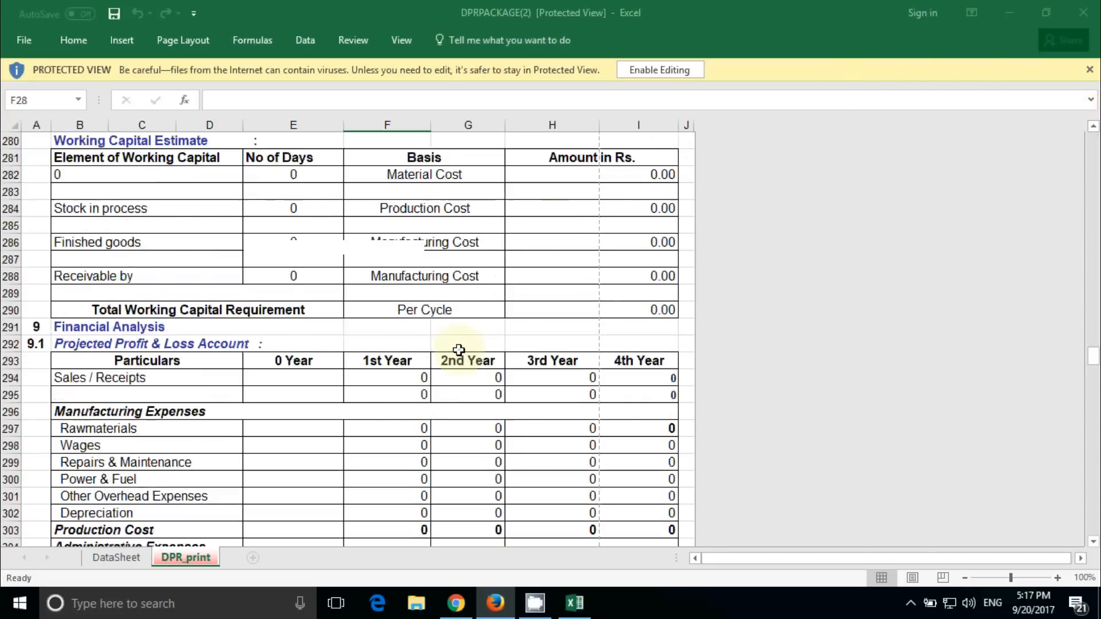
pyautogui.scroll(-4, 458, 351)
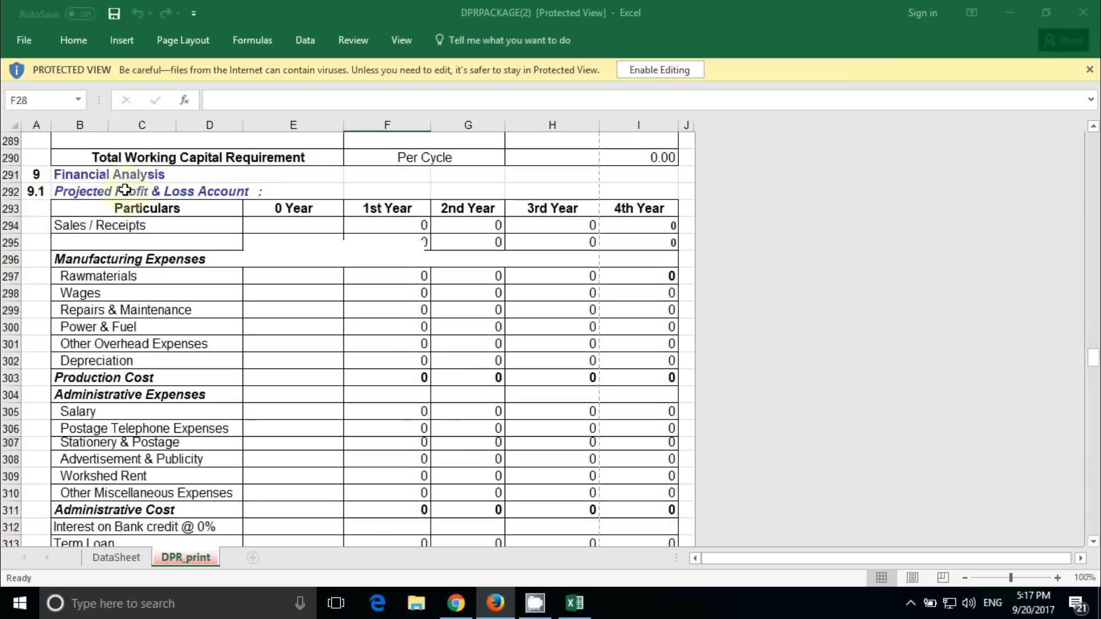
pyautogui.scroll(10, 143, 226)
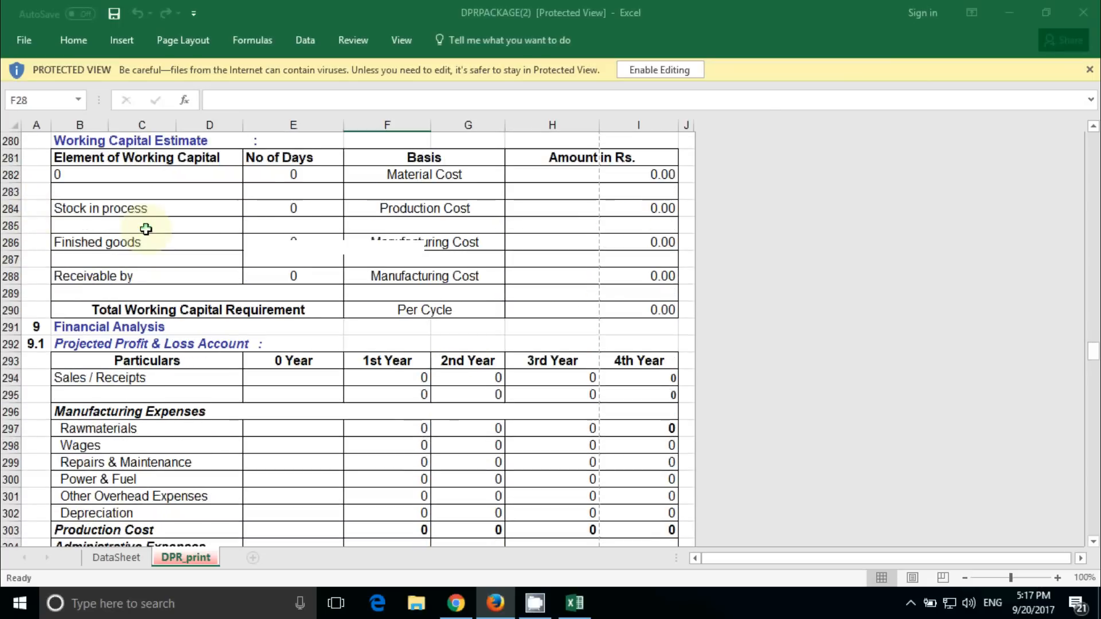
pyautogui.scroll(6, 145, 229)
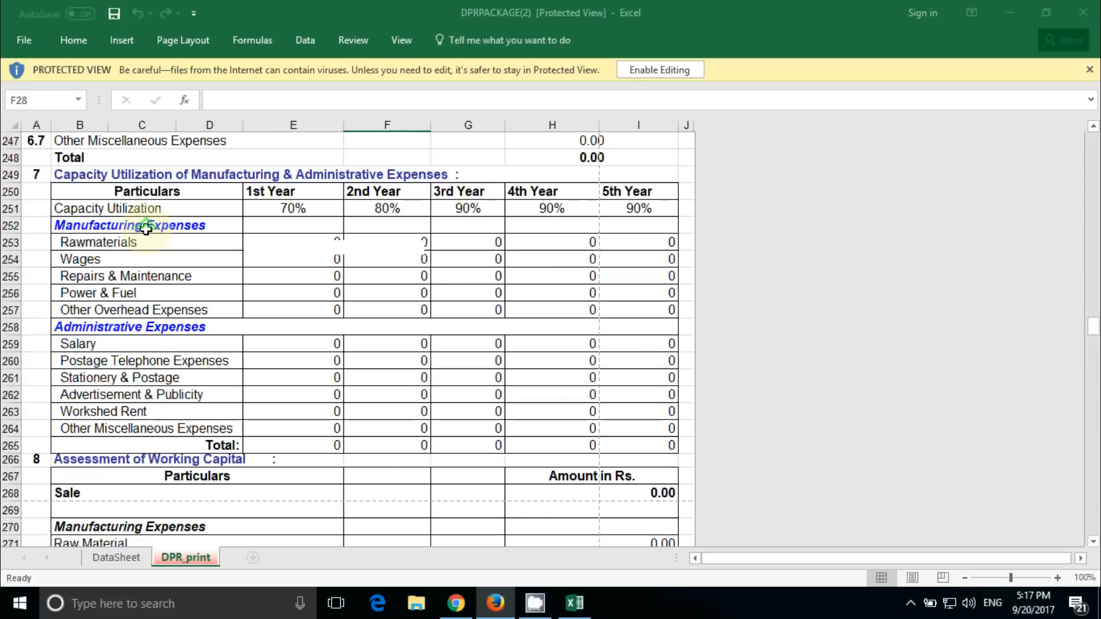
pyautogui.scroll(20, 145, 229)
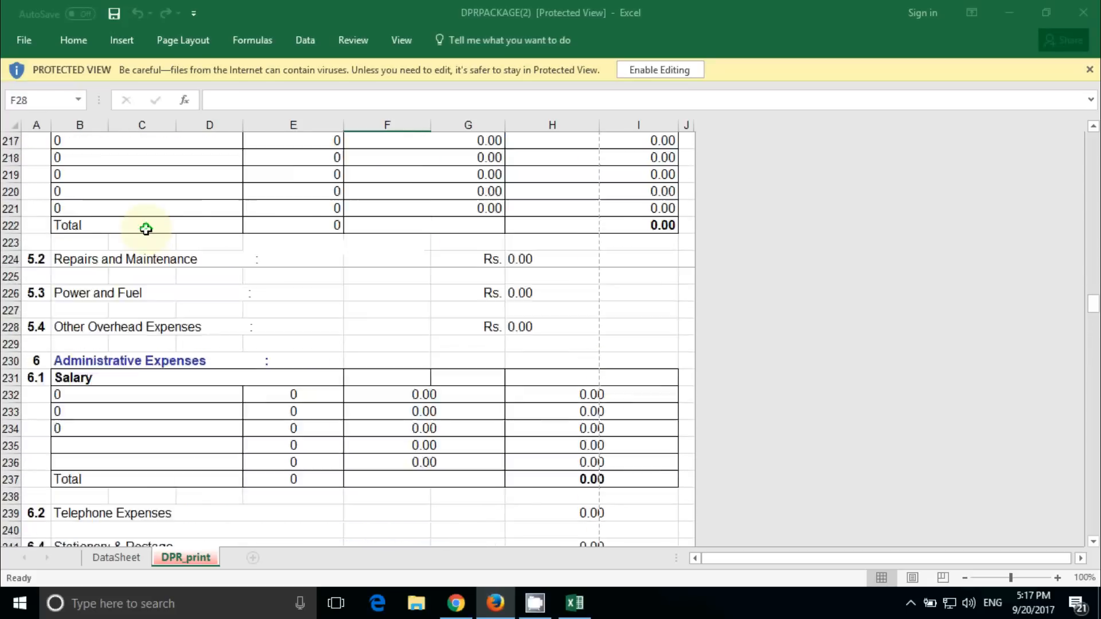
pyautogui.scroll(12, 146, 229)
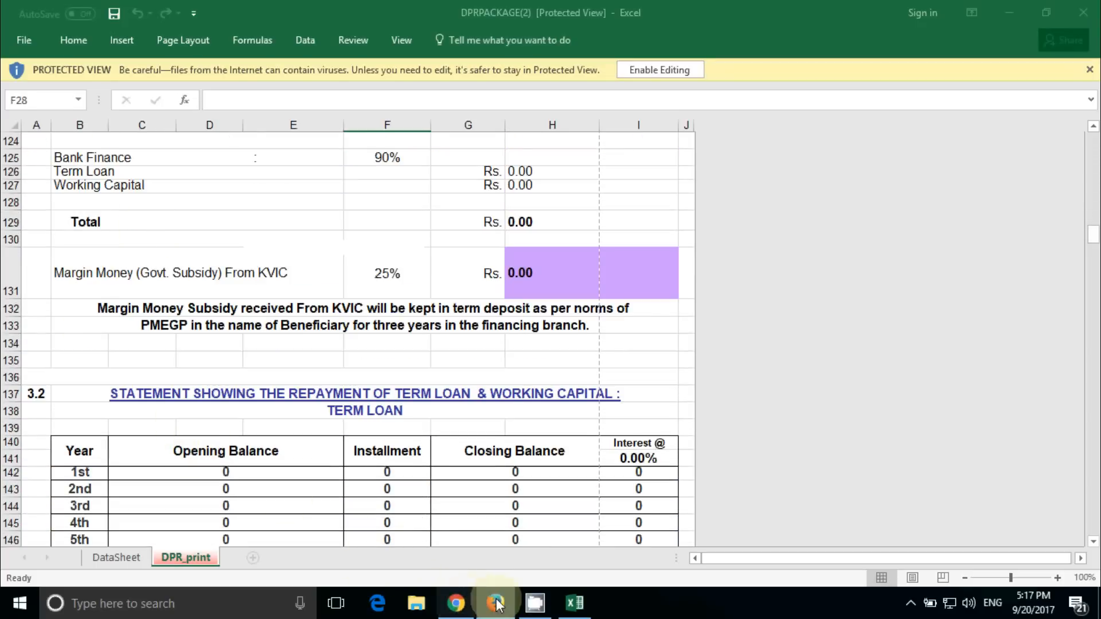
pyautogui.click(485, 612)
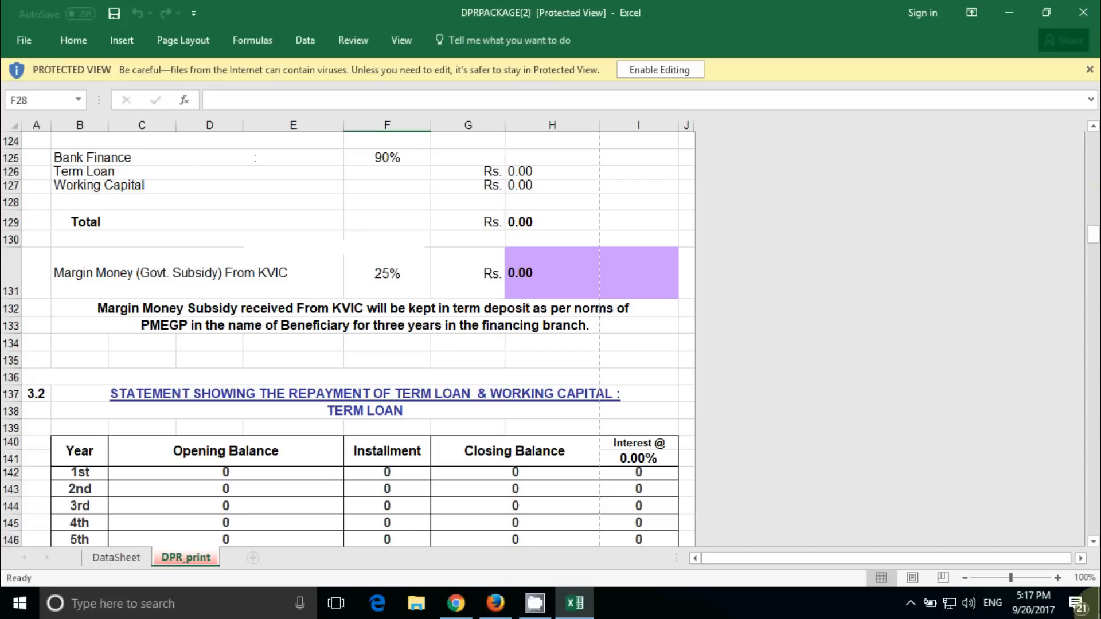
# Hide Excel, return to the PMEGP portal, and scroll to the four-document upload form
pyautogui.click(1021, 12)
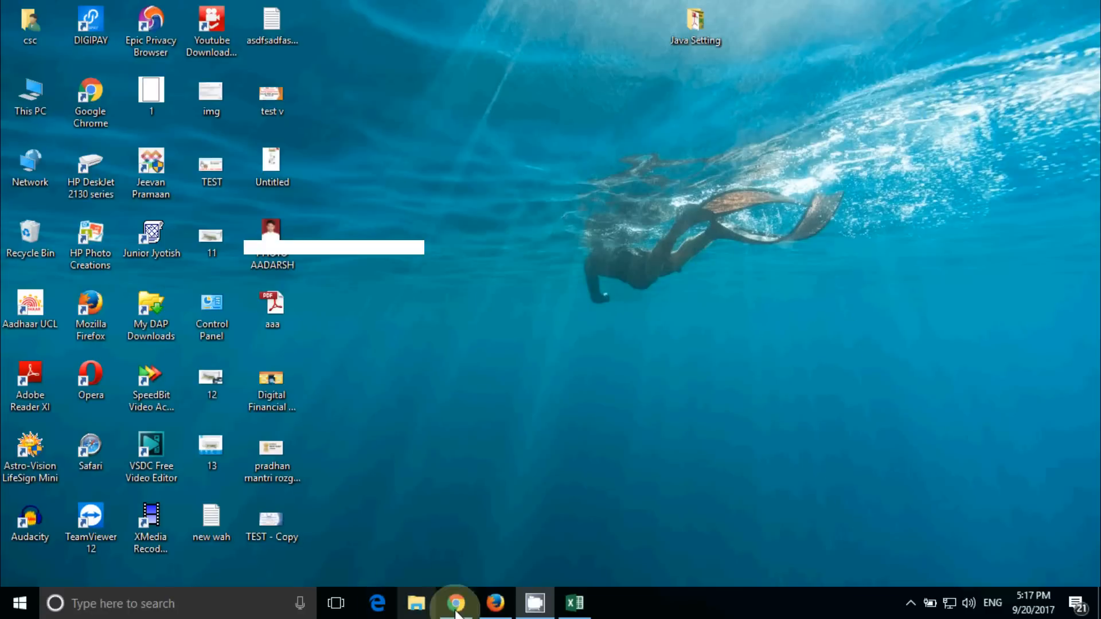
pyautogui.click(493, 603)
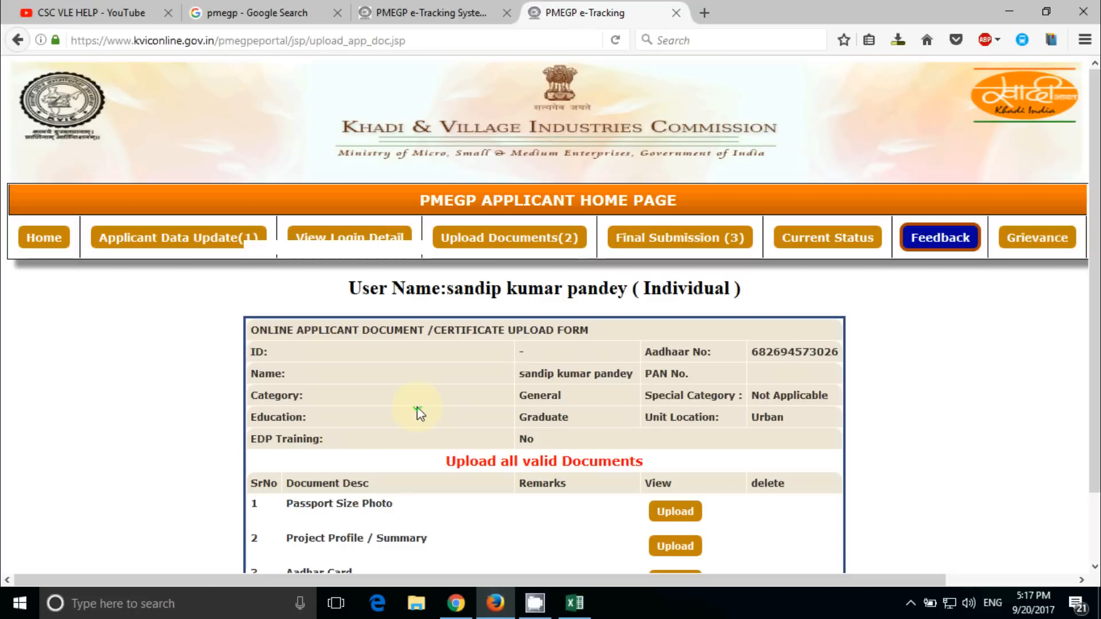
pyautogui.scroll(-2, 417, 413)
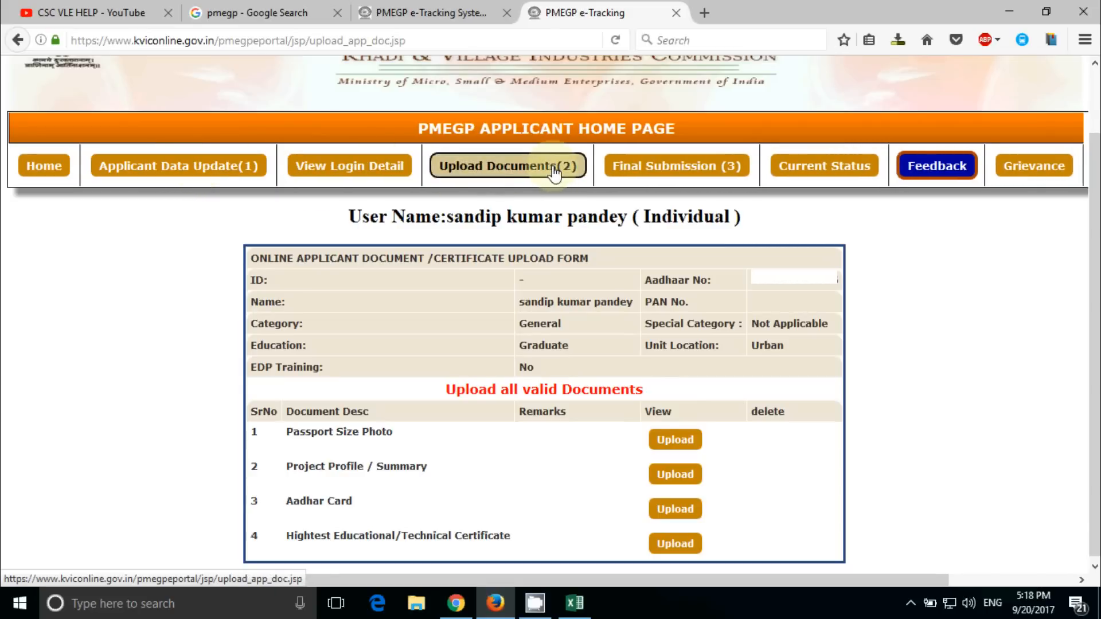
# Upload PHOTO AADARSH.jpg from Desktop as the Passport Size Photo with a description, then dismiss the saved message
pyautogui.click(686, 439)
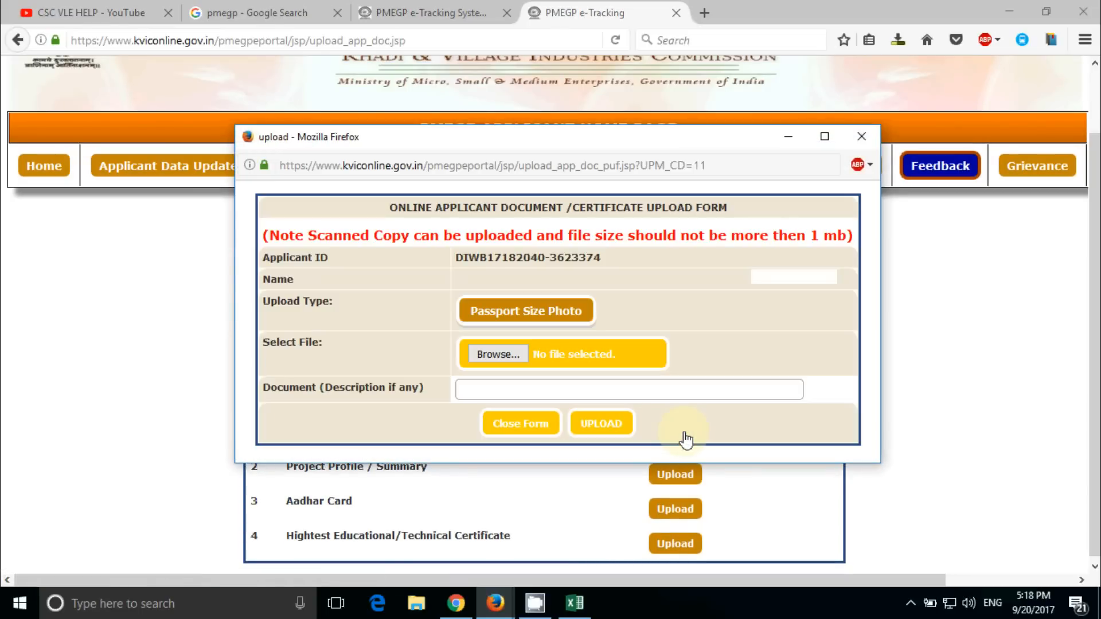
pyautogui.click(545, 312)
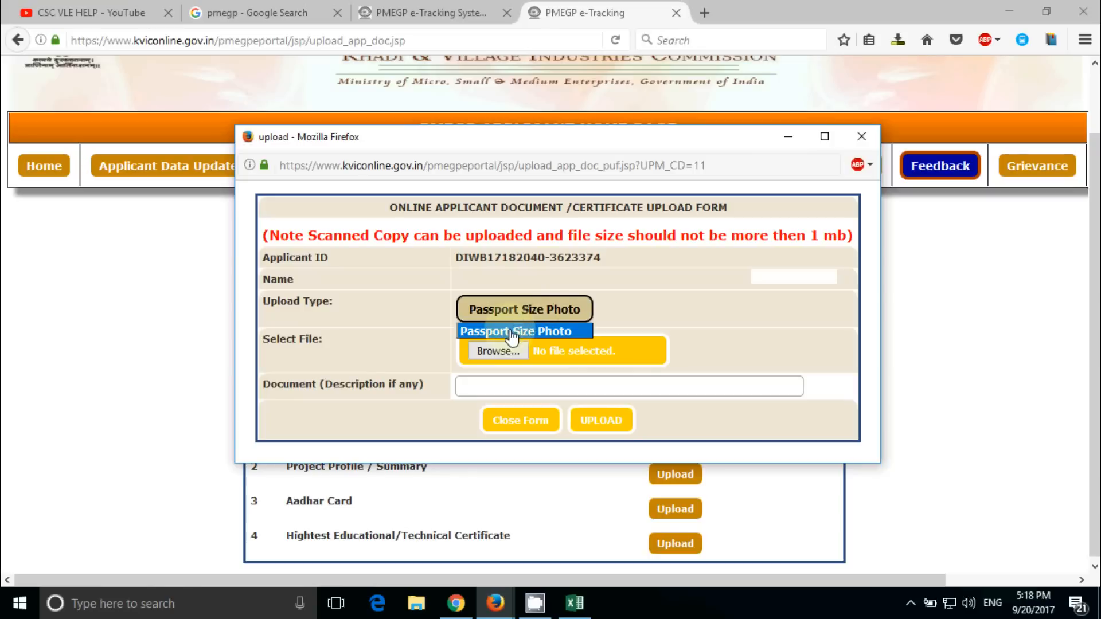
pyautogui.click(500, 351)
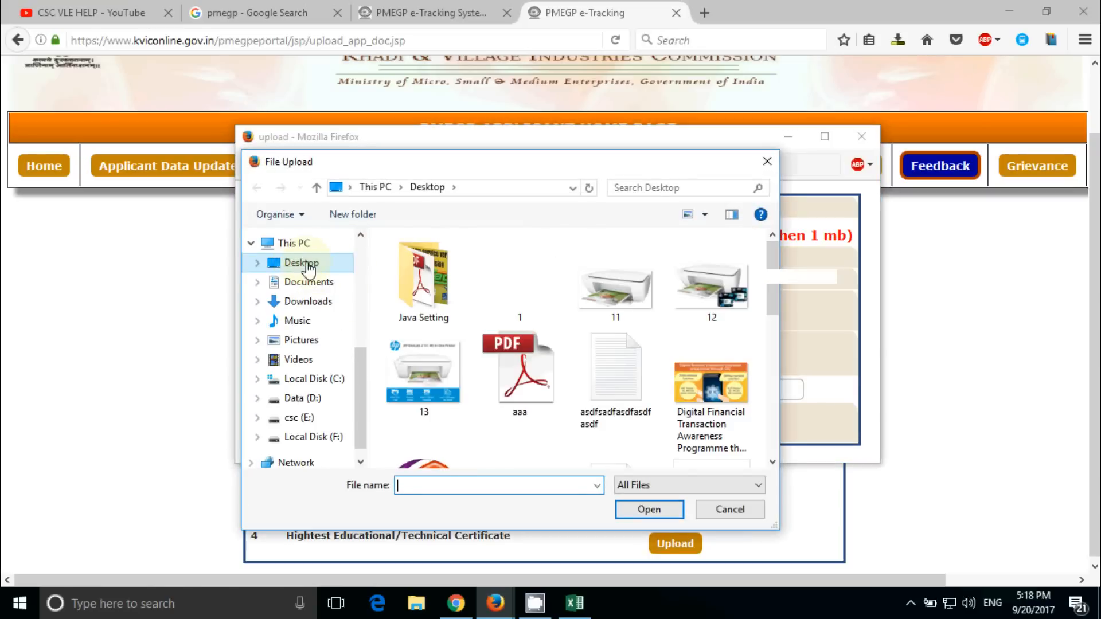
pyautogui.scroll(-5, 672, 312)
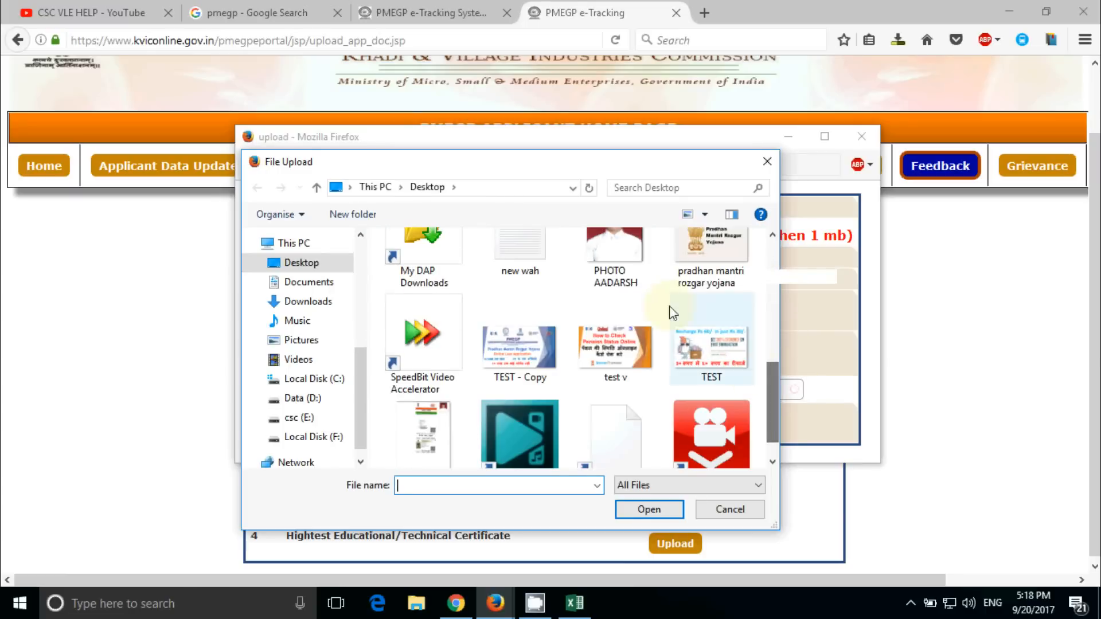
pyautogui.scroll(1, 630, 298)
pyautogui.click(613, 281)
pyautogui.click(662, 508)
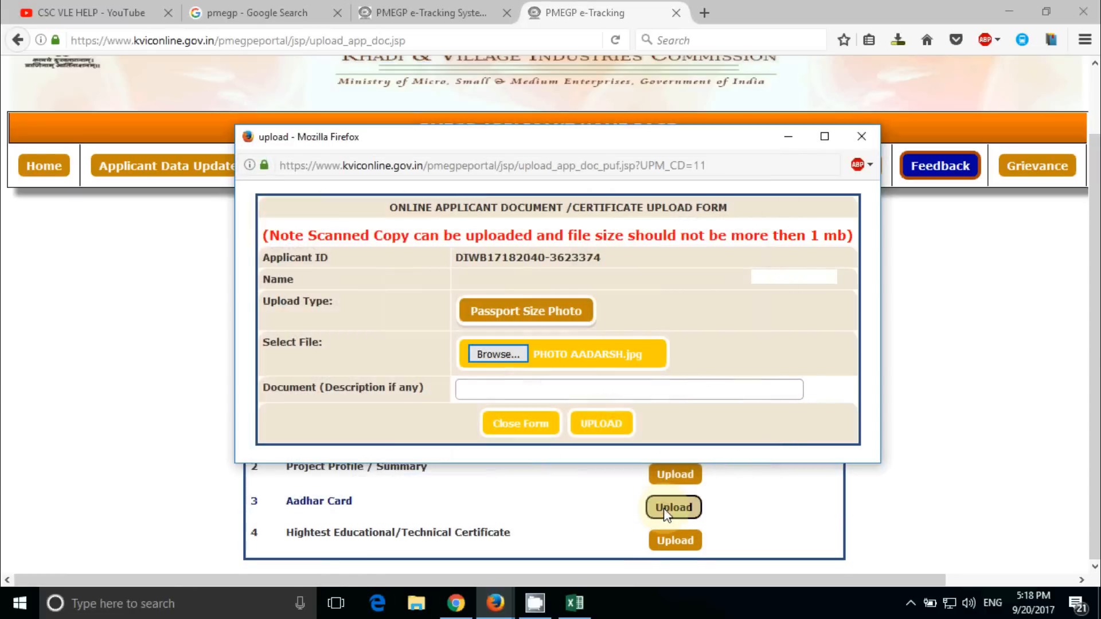
pyautogui.click(512, 391)
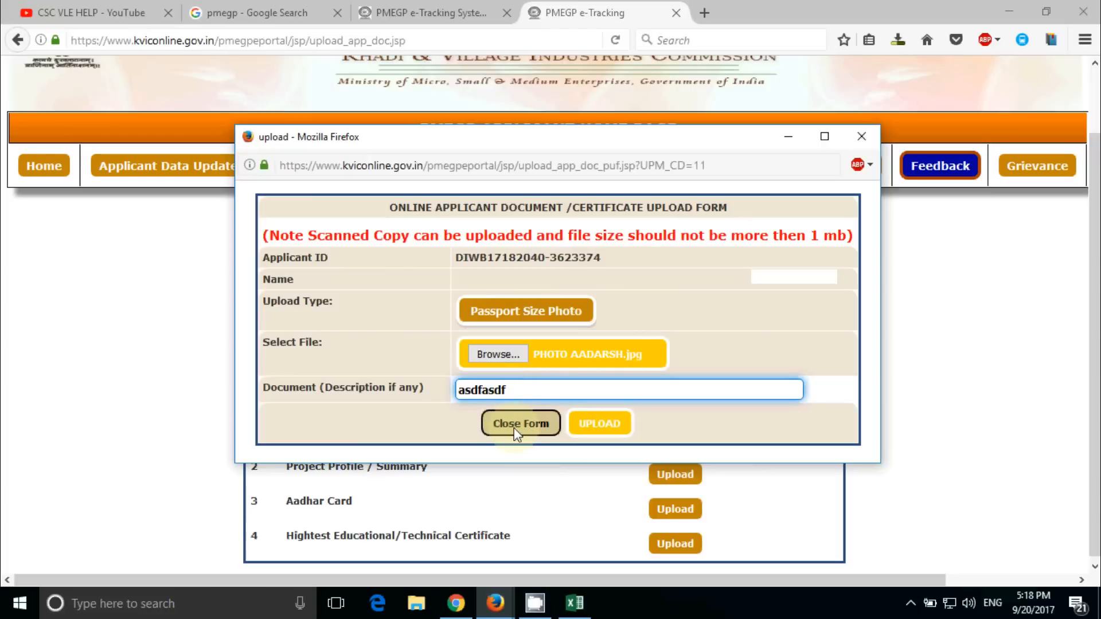
pyautogui.click(601, 424)
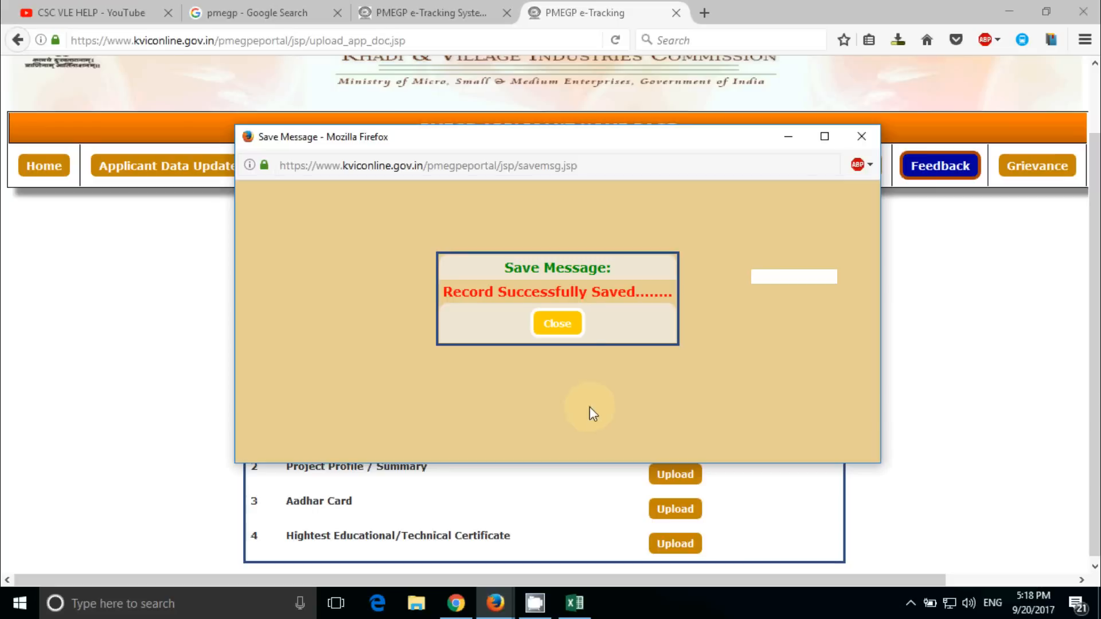
pyautogui.click(566, 321)
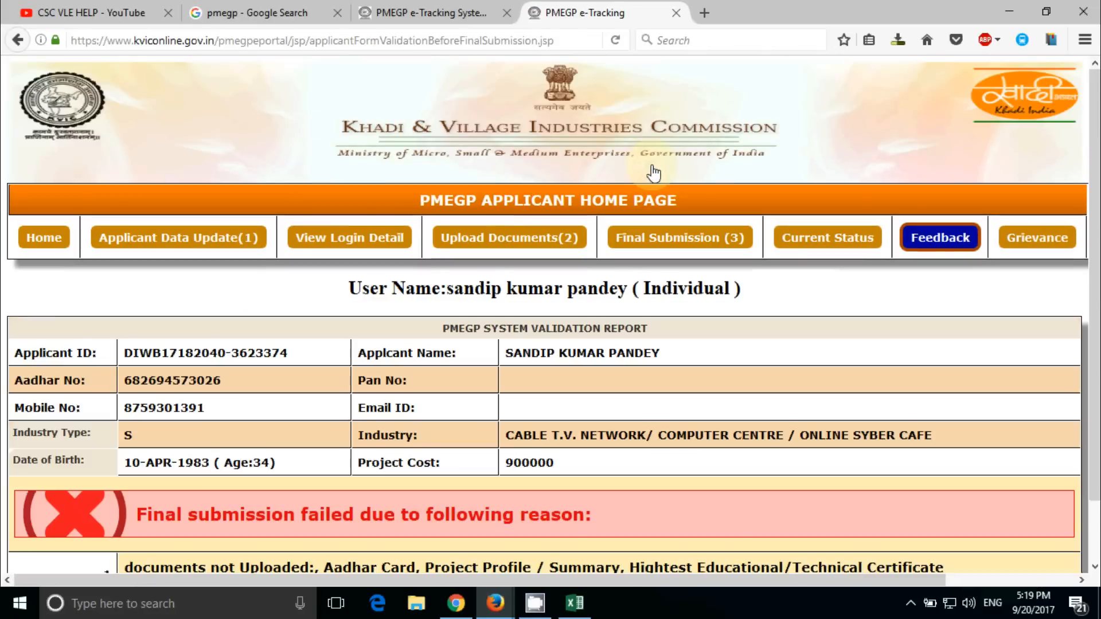
# Read the validation report's missing documents and go back to the Upload Documents list
pyautogui.scroll(-2, 450, 436)
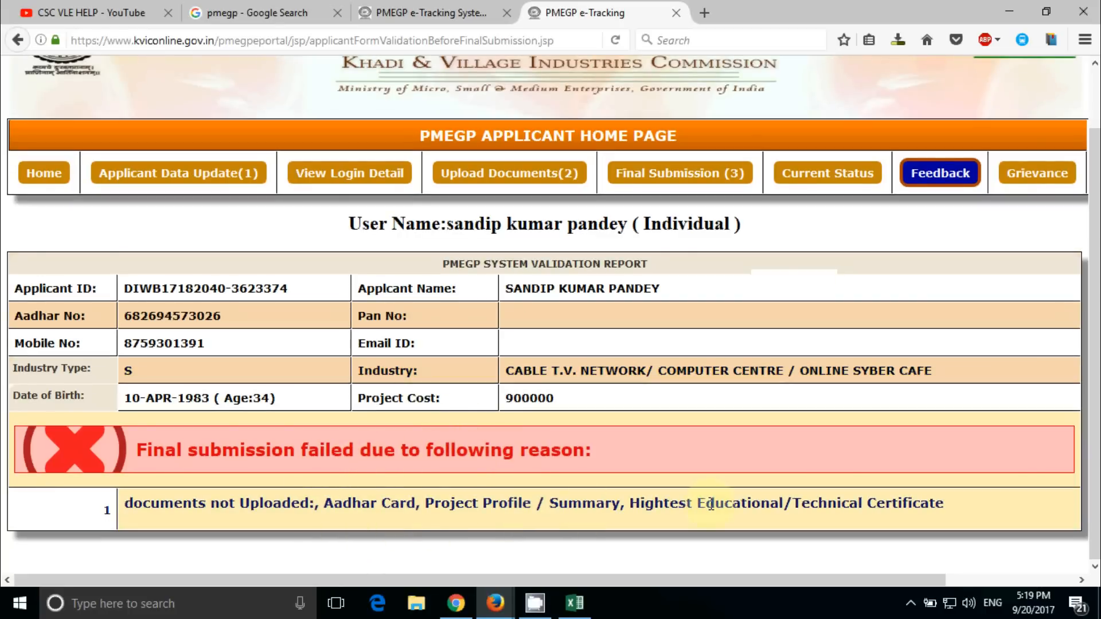
pyautogui.click(498, 183)
pyautogui.scroll(-2, 583, 445)
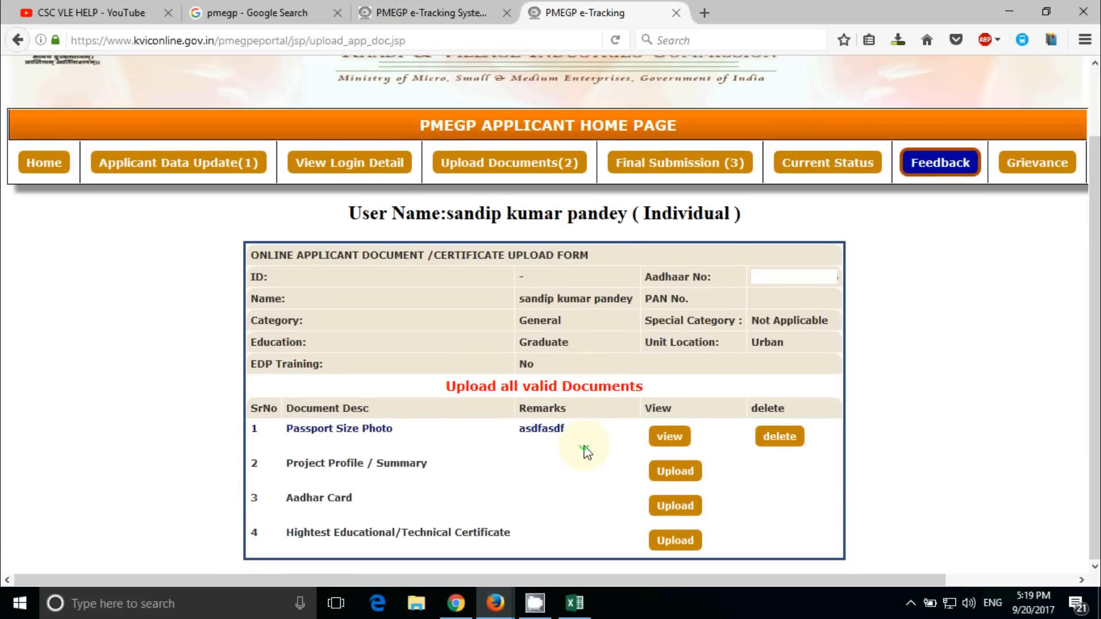
# Upload aaa.pdf as the Project Profile / Summary and close the save message
pyautogui.click(674, 472)
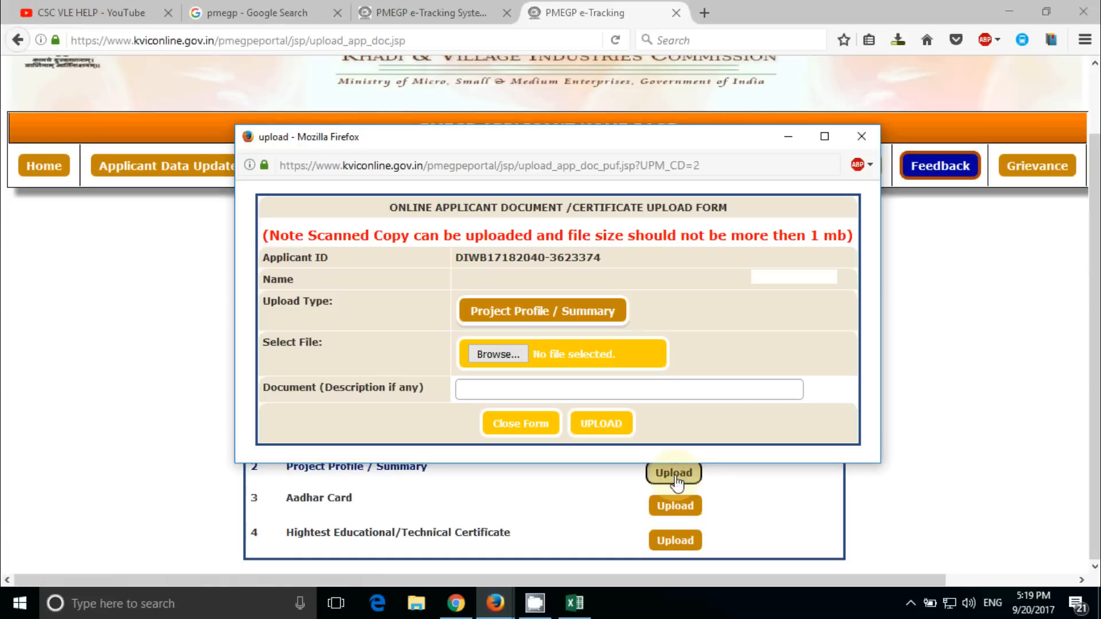
pyautogui.click(507, 355)
pyautogui.doubleClick(506, 361)
pyautogui.click(582, 431)
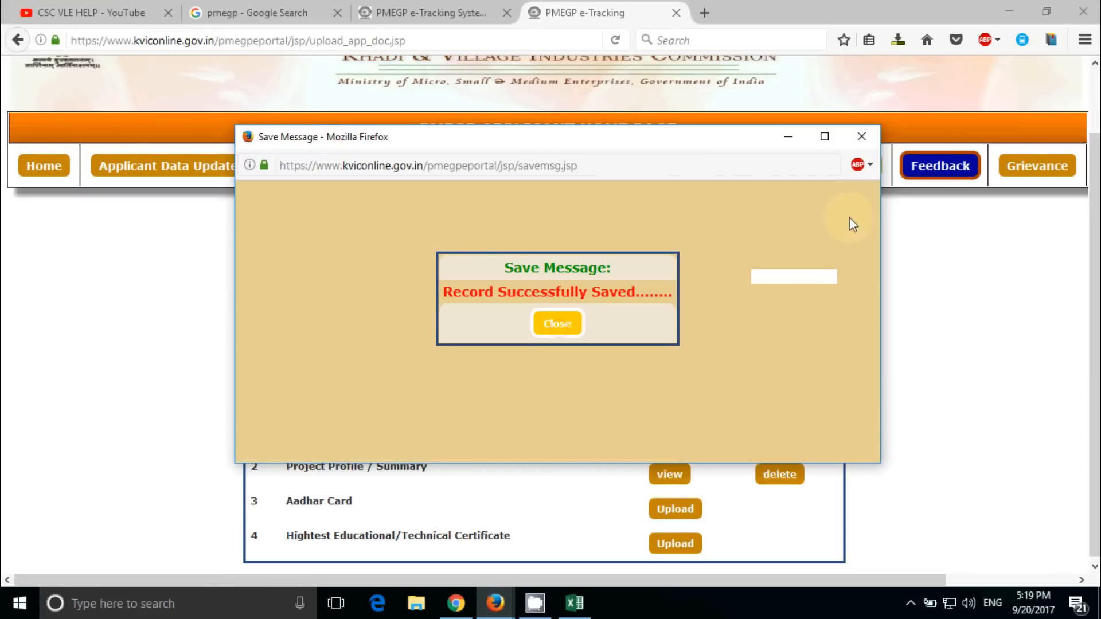
pyautogui.click(862, 137)
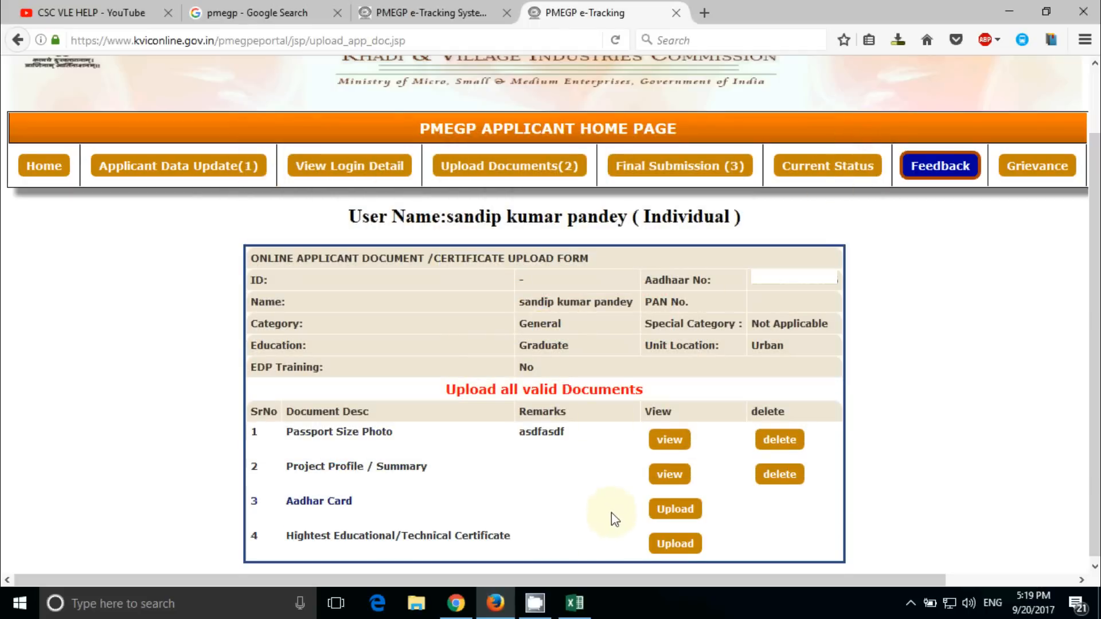
# Upload TEST - Copy.jpg as the Aadhar Card document and close the save message
pyautogui.click(671, 509)
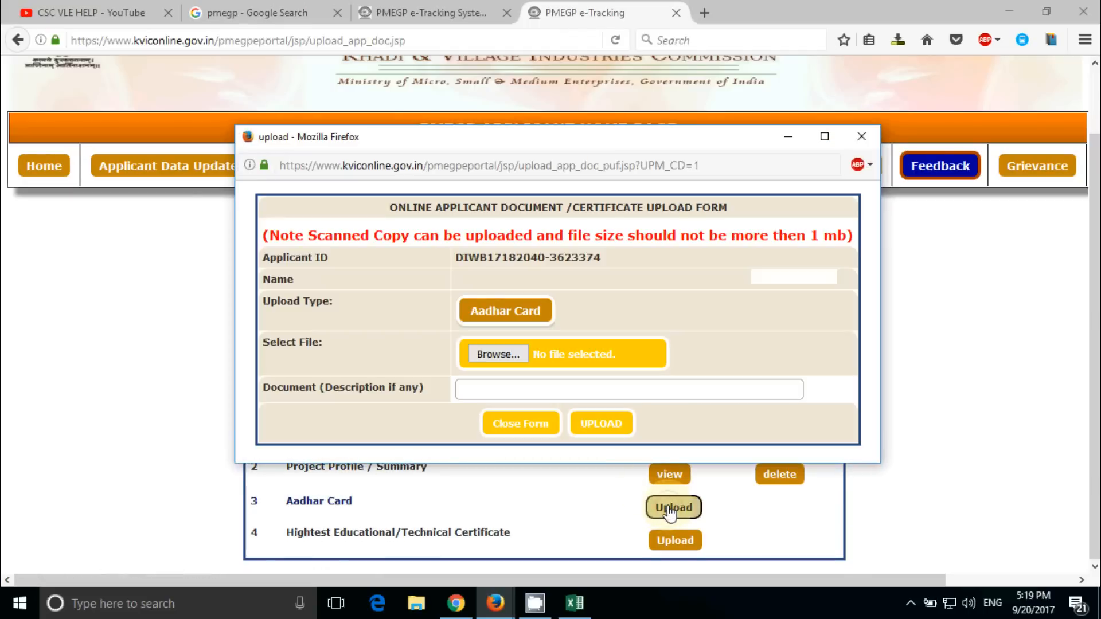
pyautogui.click(507, 353)
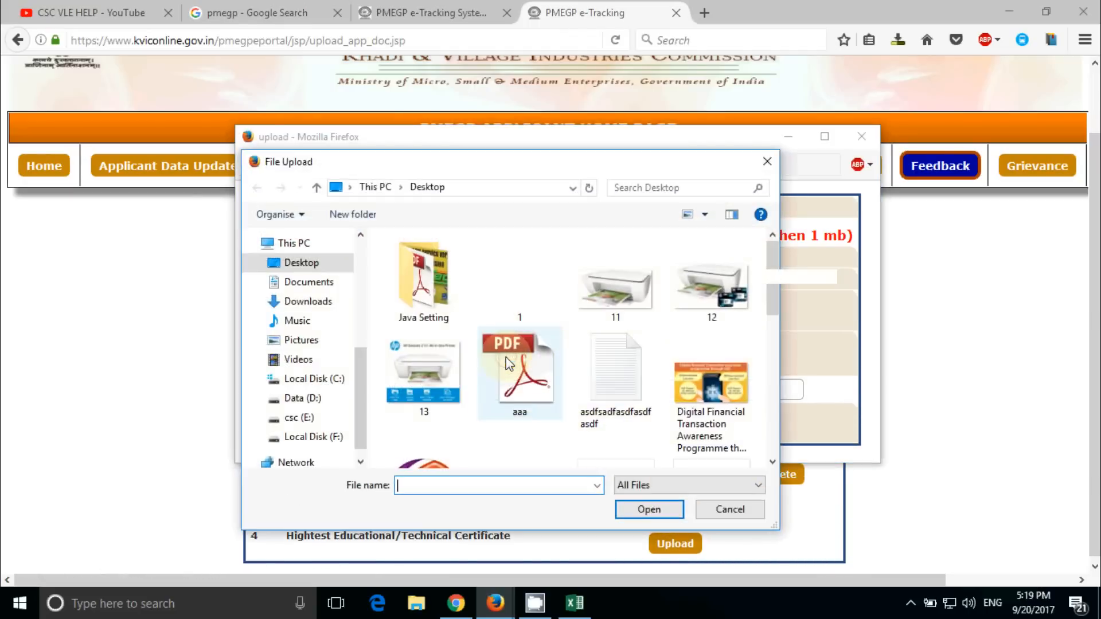
pyautogui.scroll(-10, 582, 398)
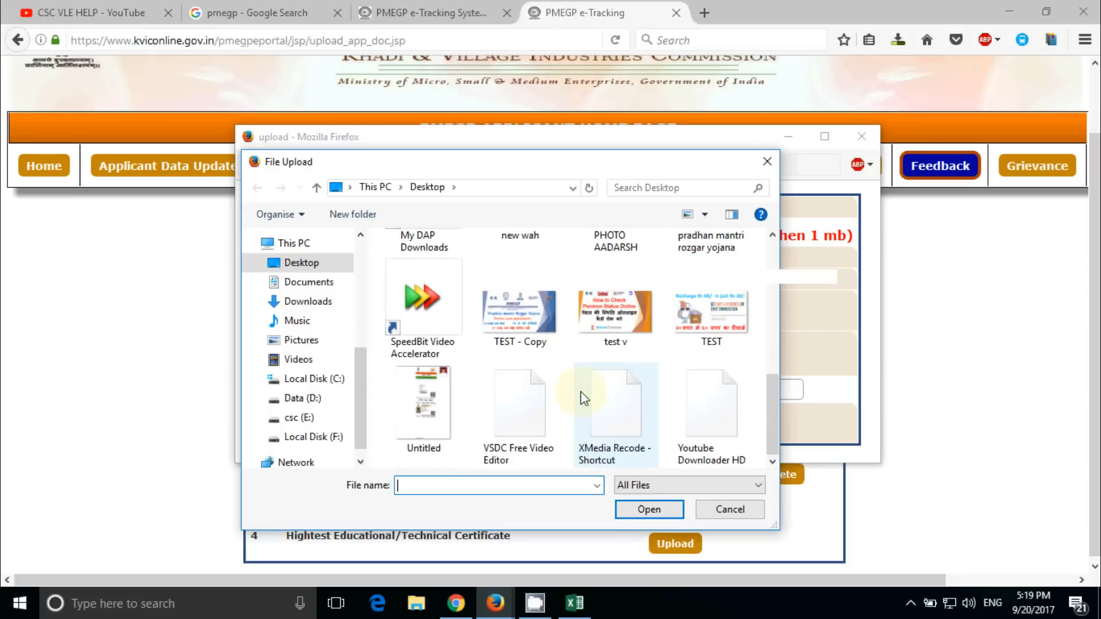
pyautogui.click(696, 317)
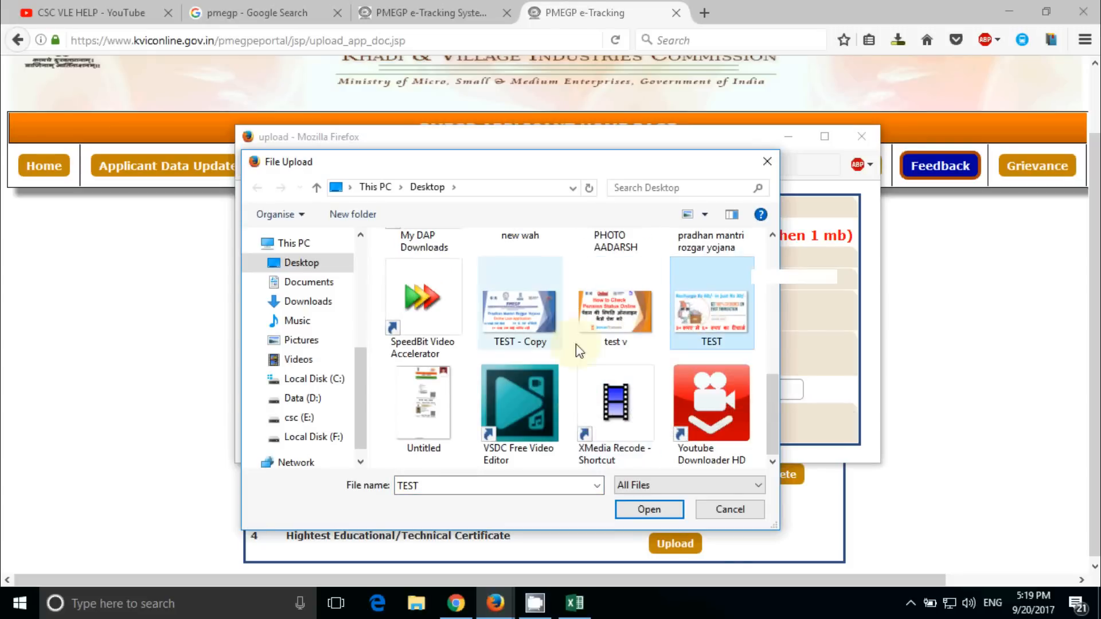
pyautogui.click(538, 354)
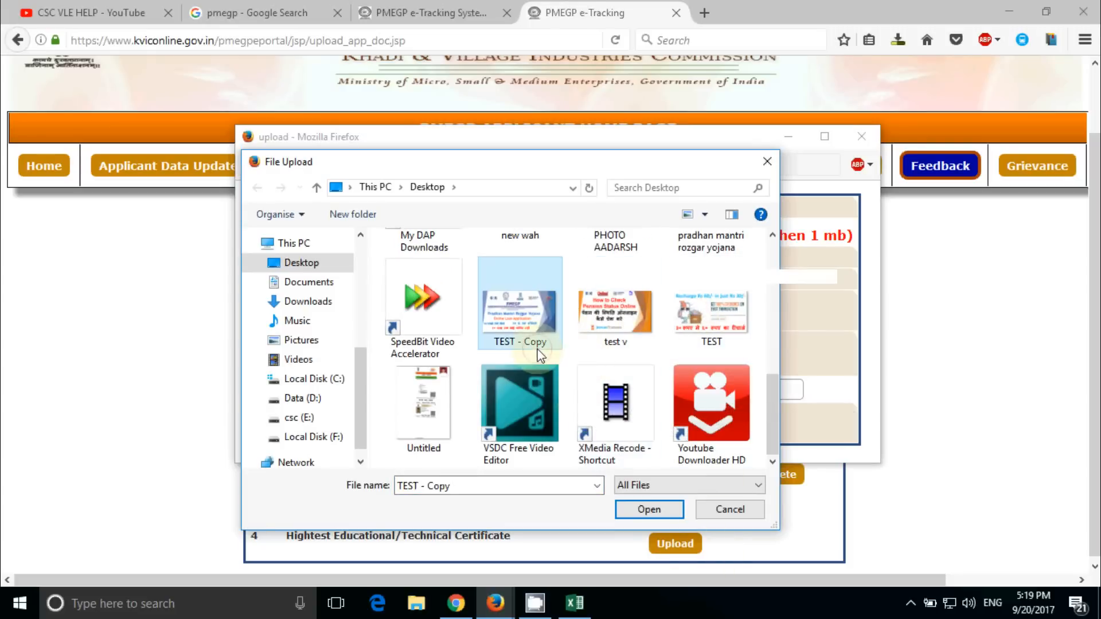
pyautogui.click(650, 507)
pyautogui.click(606, 425)
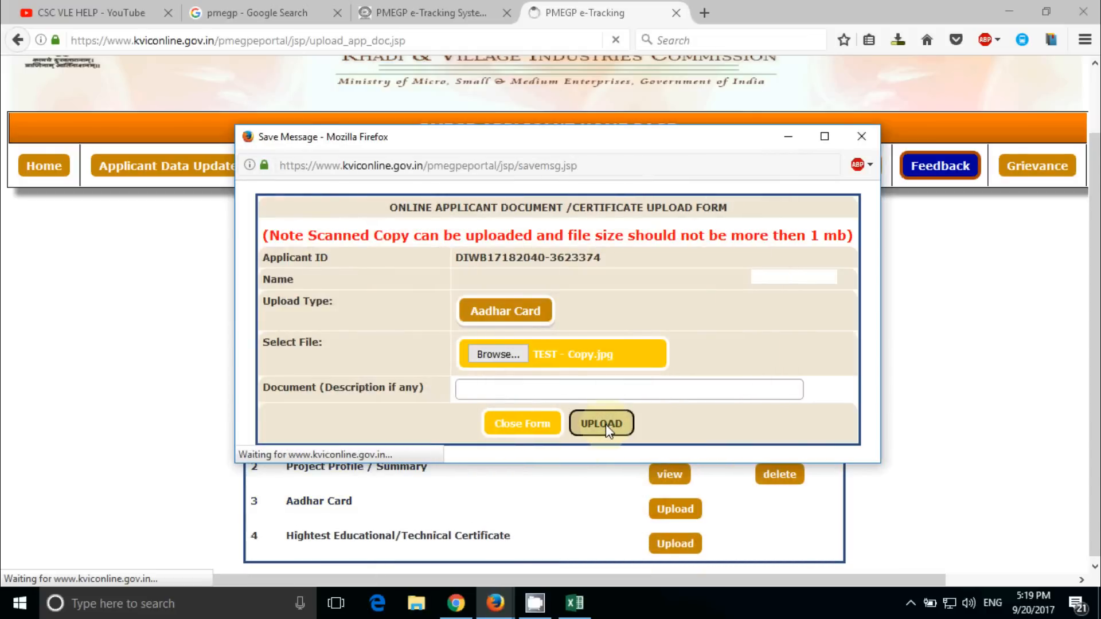
pyautogui.click(861, 137)
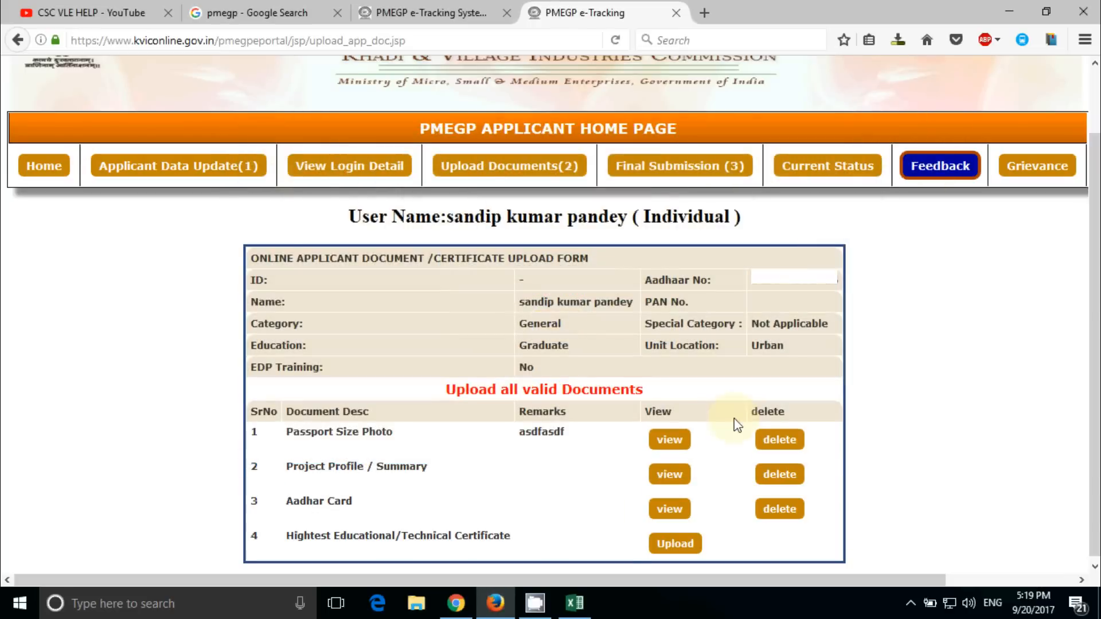
# Upload 1.pdf as the Highest Educational/Technical Certificate in row 4 and dismiss the saved message
pyautogui.click(664, 550)
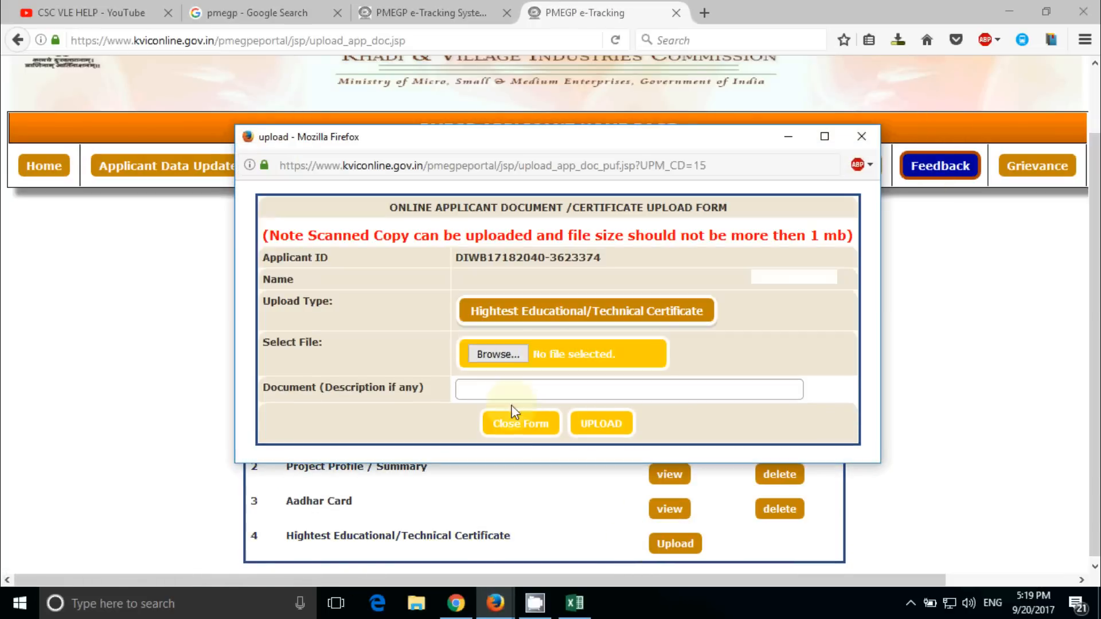
pyautogui.click(494, 354)
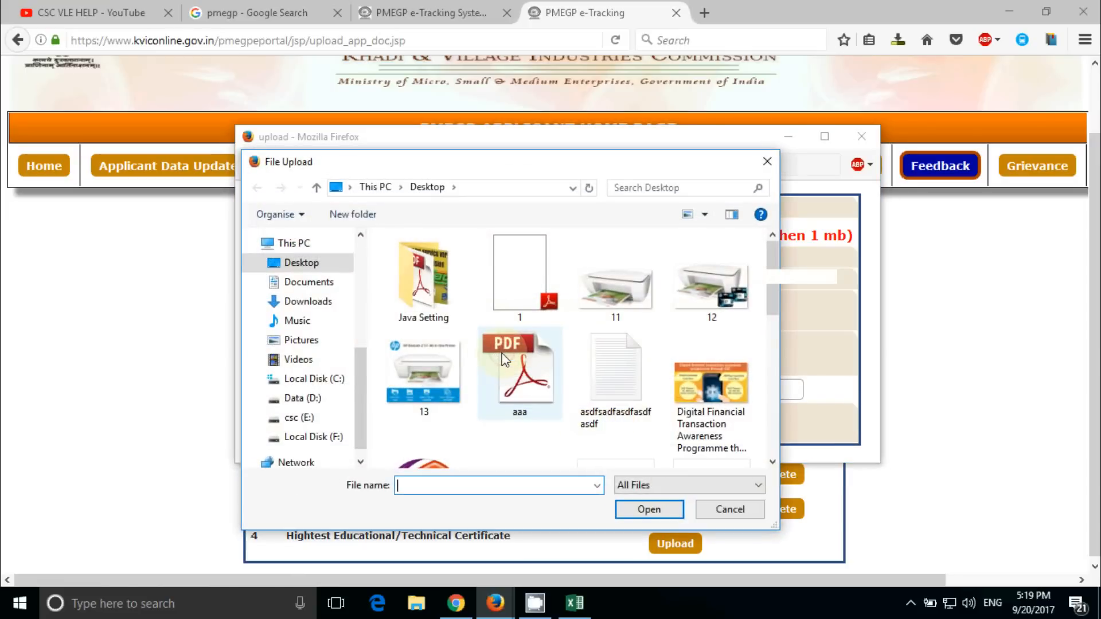
pyautogui.click(504, 275)
pyautogui.click(646, 510)
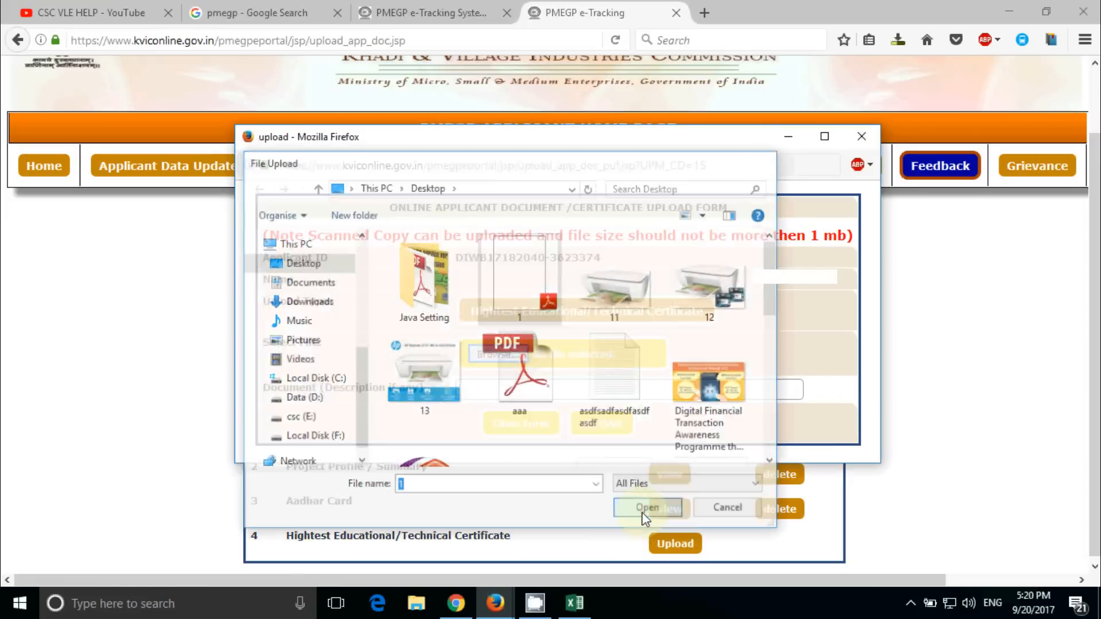
pyautogui.click(624, 429)
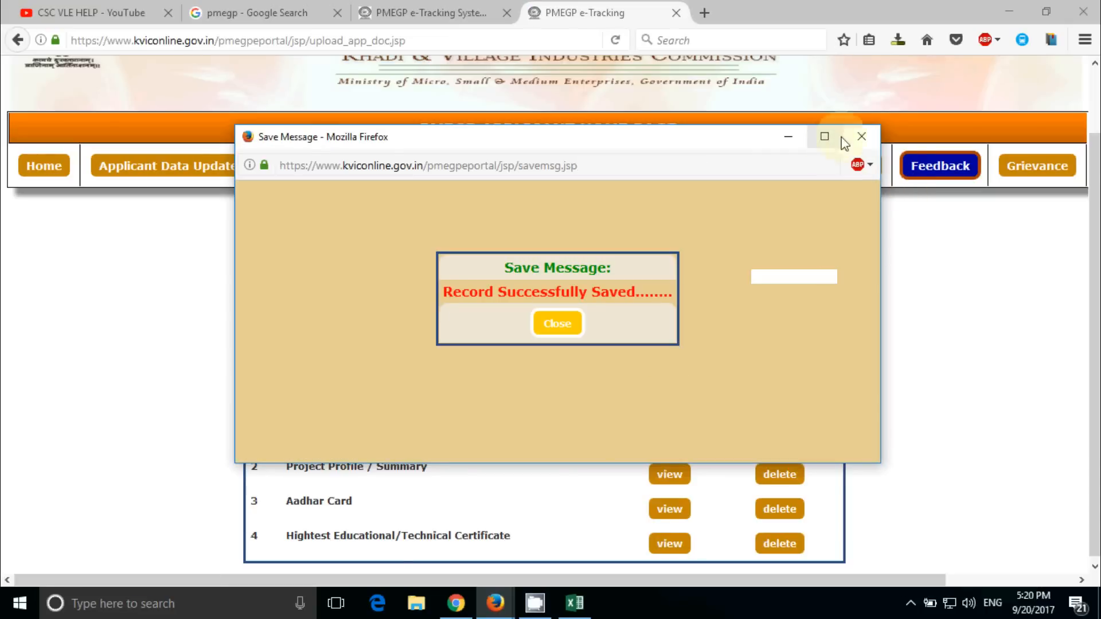
pyautogui.click(861, 137)
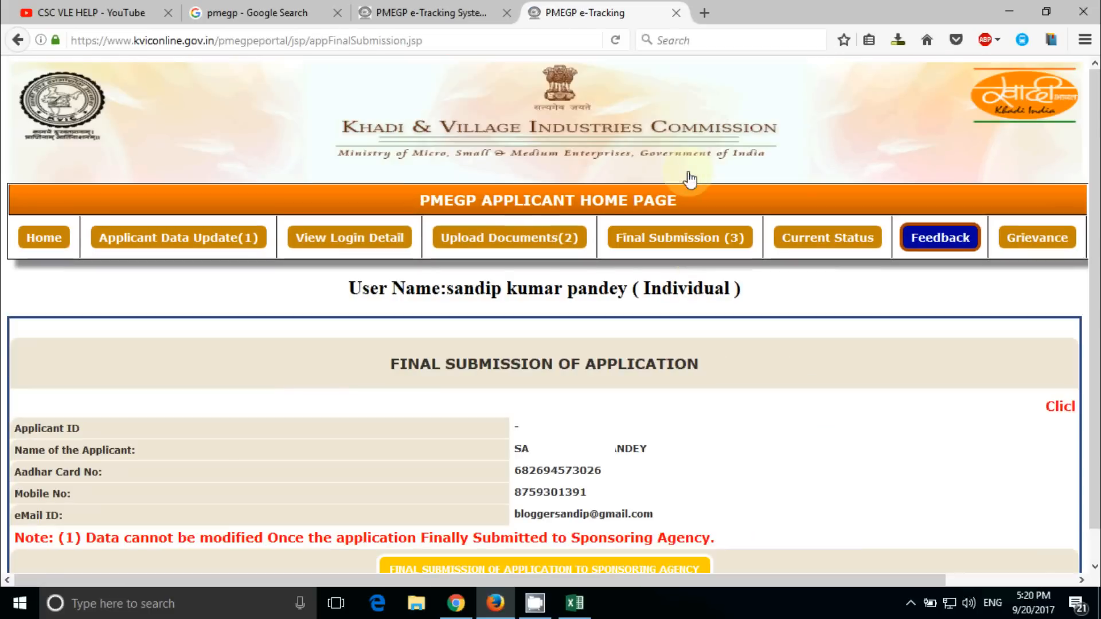
pyautogui.scroll(-1, 594, 428)
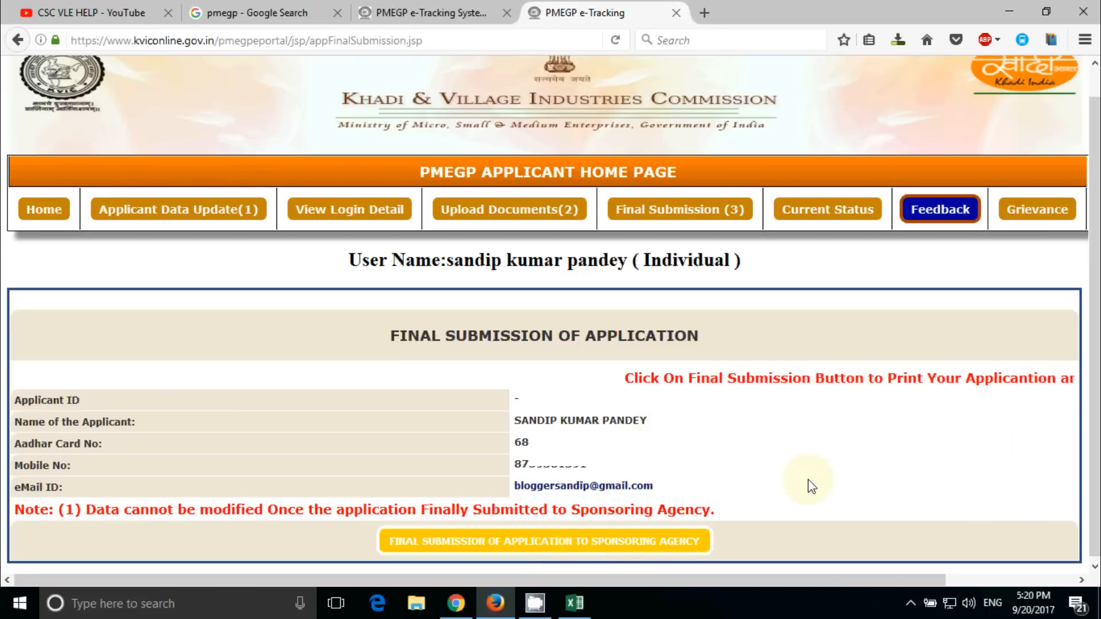
# Show the top of the CSC VLE HELP channel's Videos page, then open the screen recorder's options
pyautogui.click(121, 6)
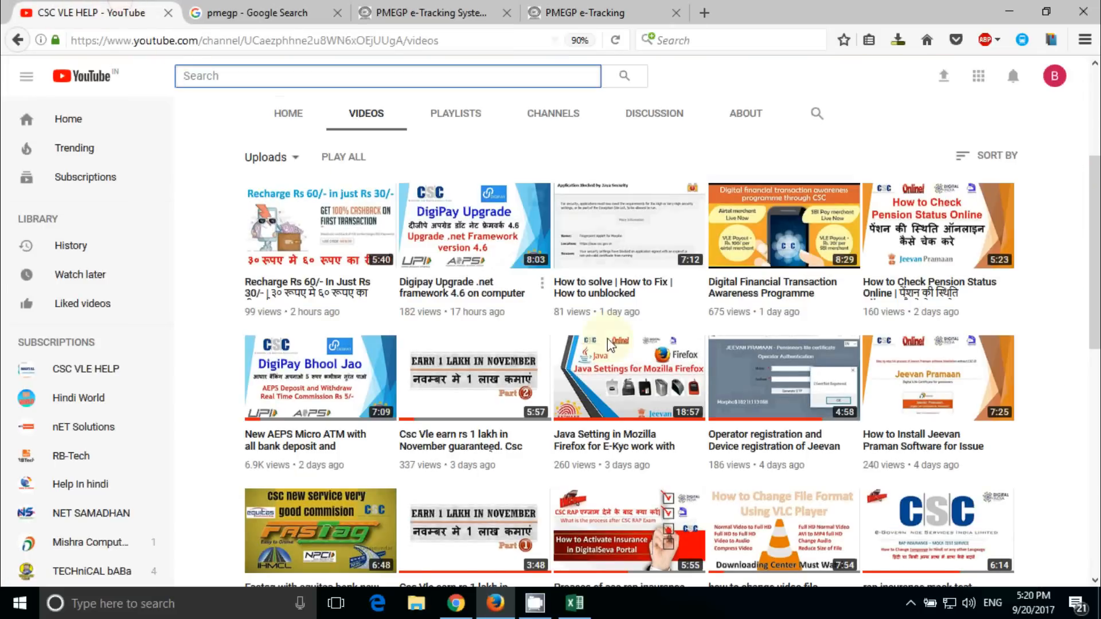
pyautogui.scroll(4, 611, 344)
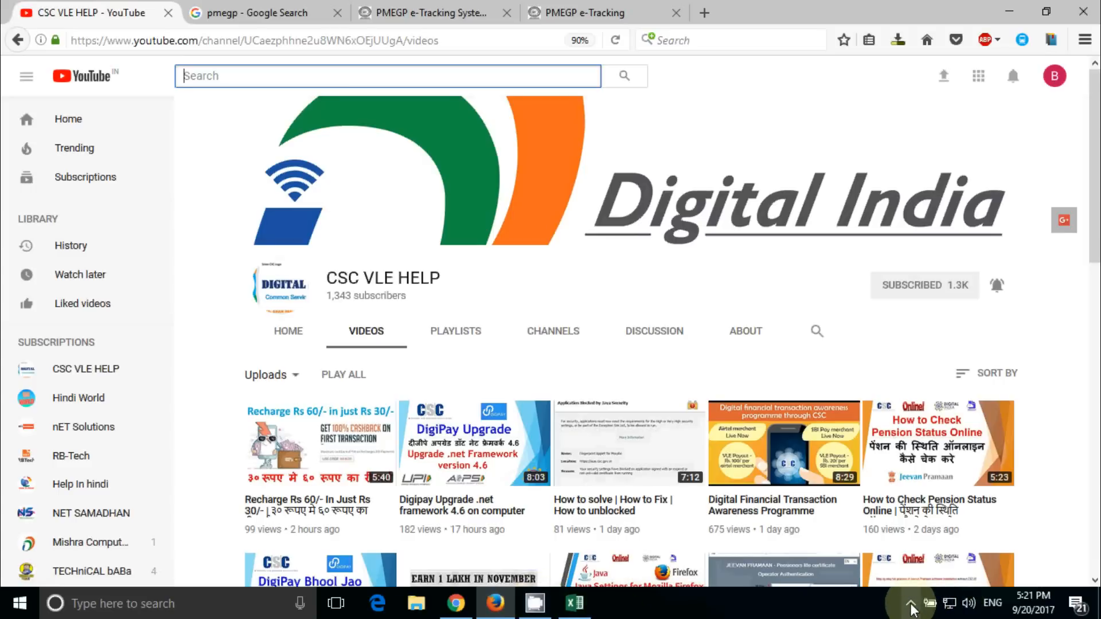
pyautogui.click(910, 603)
pyautogui.rightClick(914, 550)
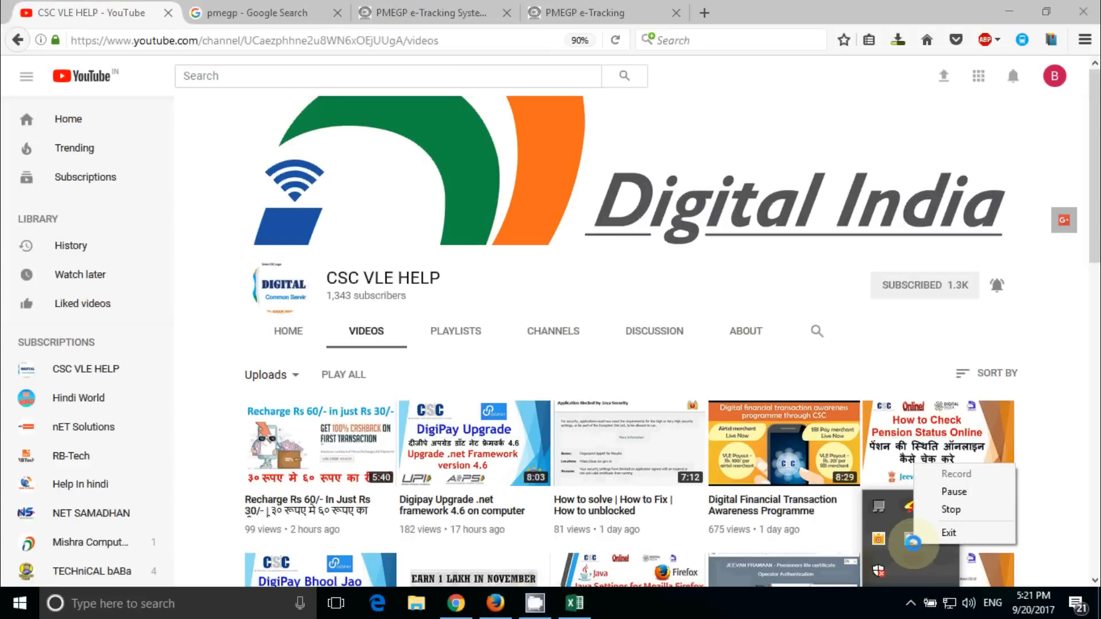